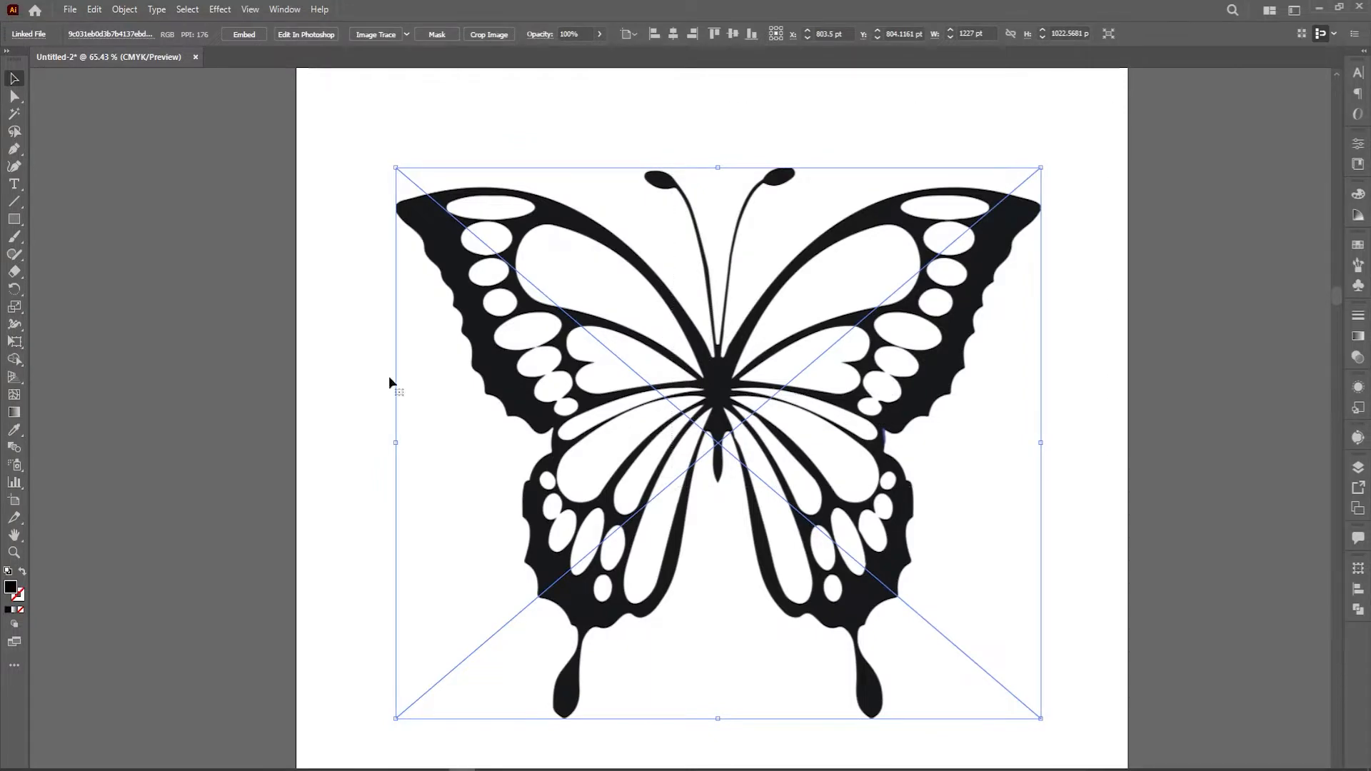
- Trace the placed butterfly image with Image Trace using the default preset
{"action": "left_click", "coordinate": [128, 10]}
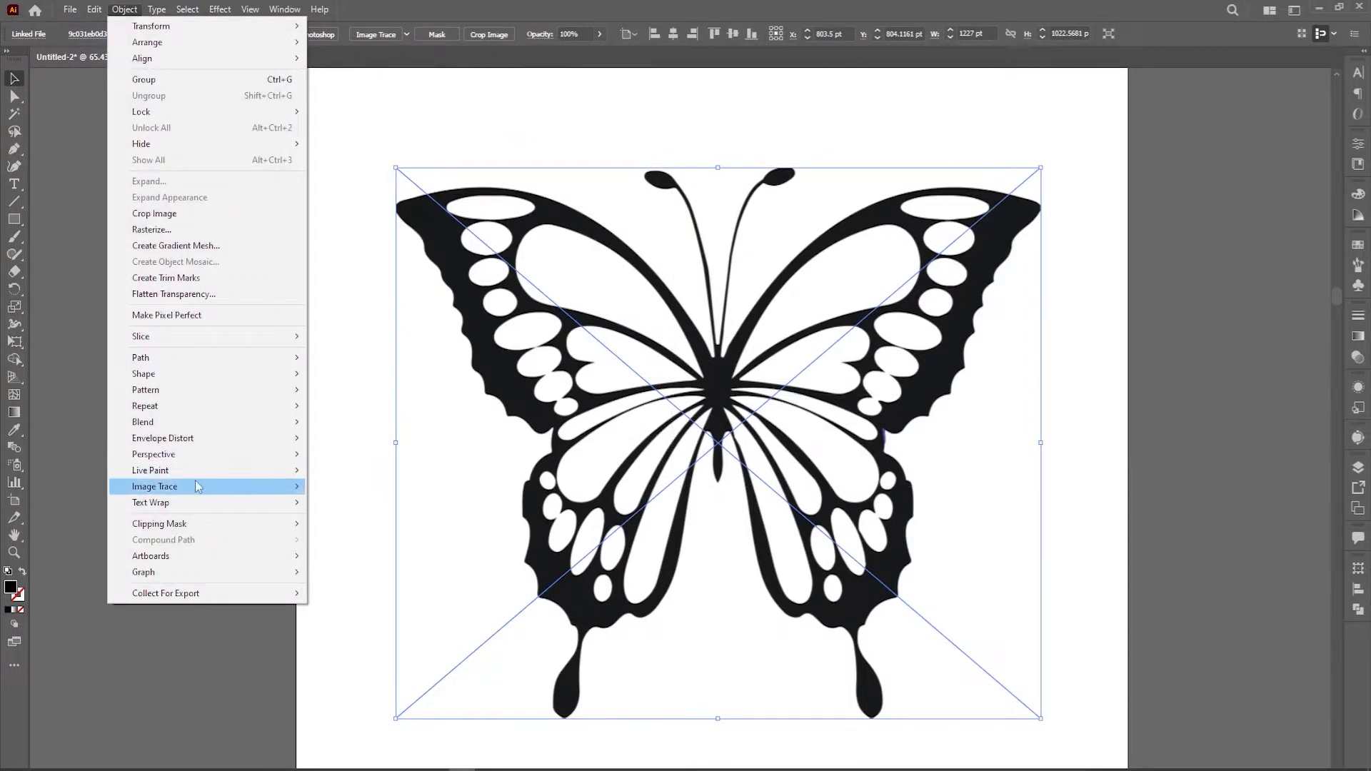
{"action": "mouse_move", "coordinate": [196, 489]}
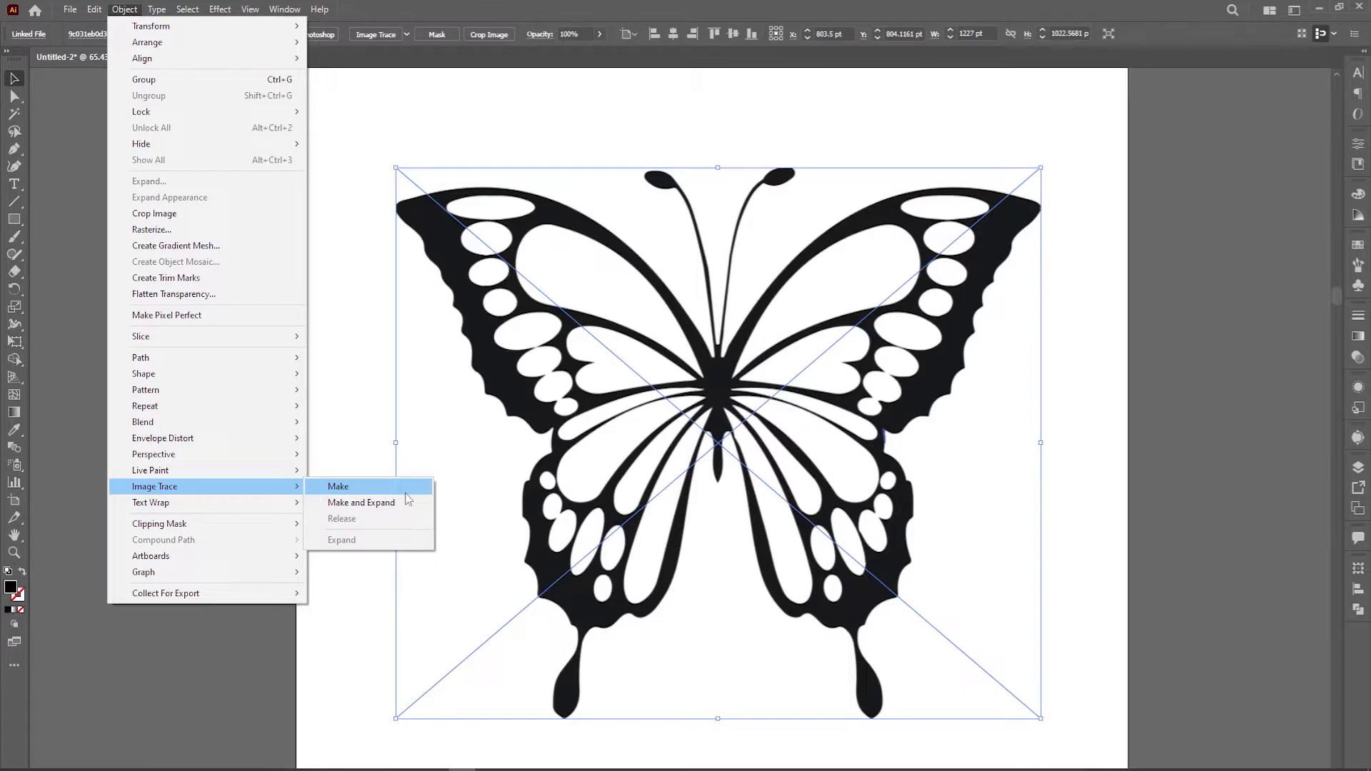
{"action": "left_click_drag", "start_coordinate": [368, 118], "coordinate": [663, 466]}
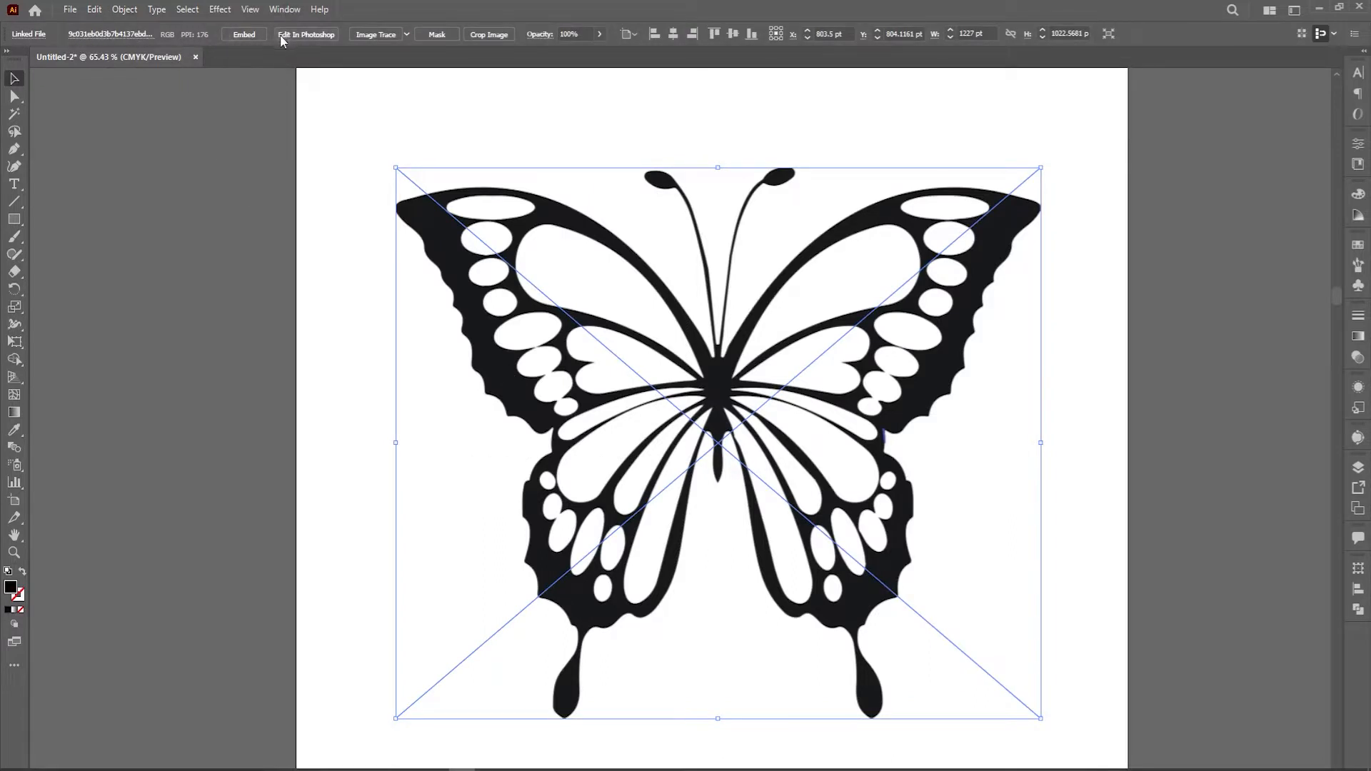
{"action": "left_click", "coordinate": [378, 35]}
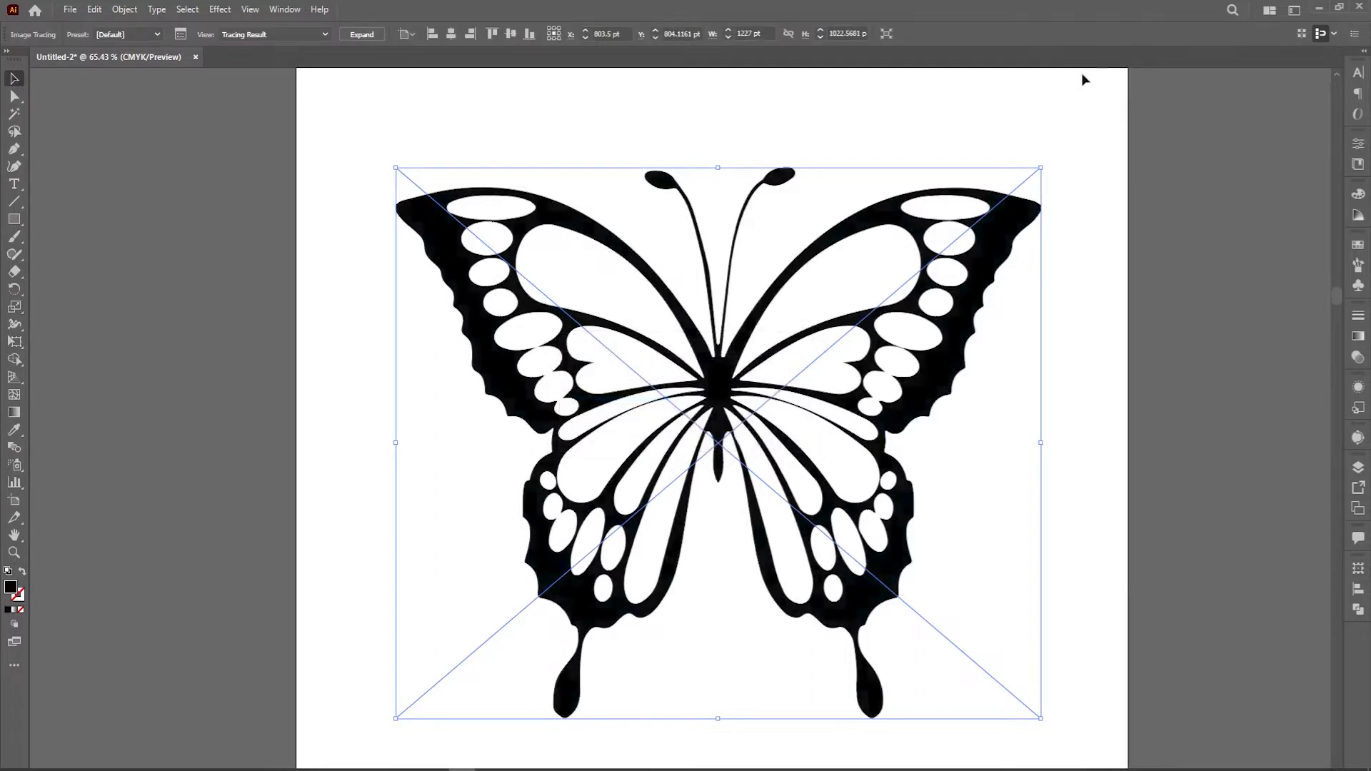
{"action": "scroll", "coordinate": [1125, 192], "scroll_direction": "down", "scroll_amount": 1}
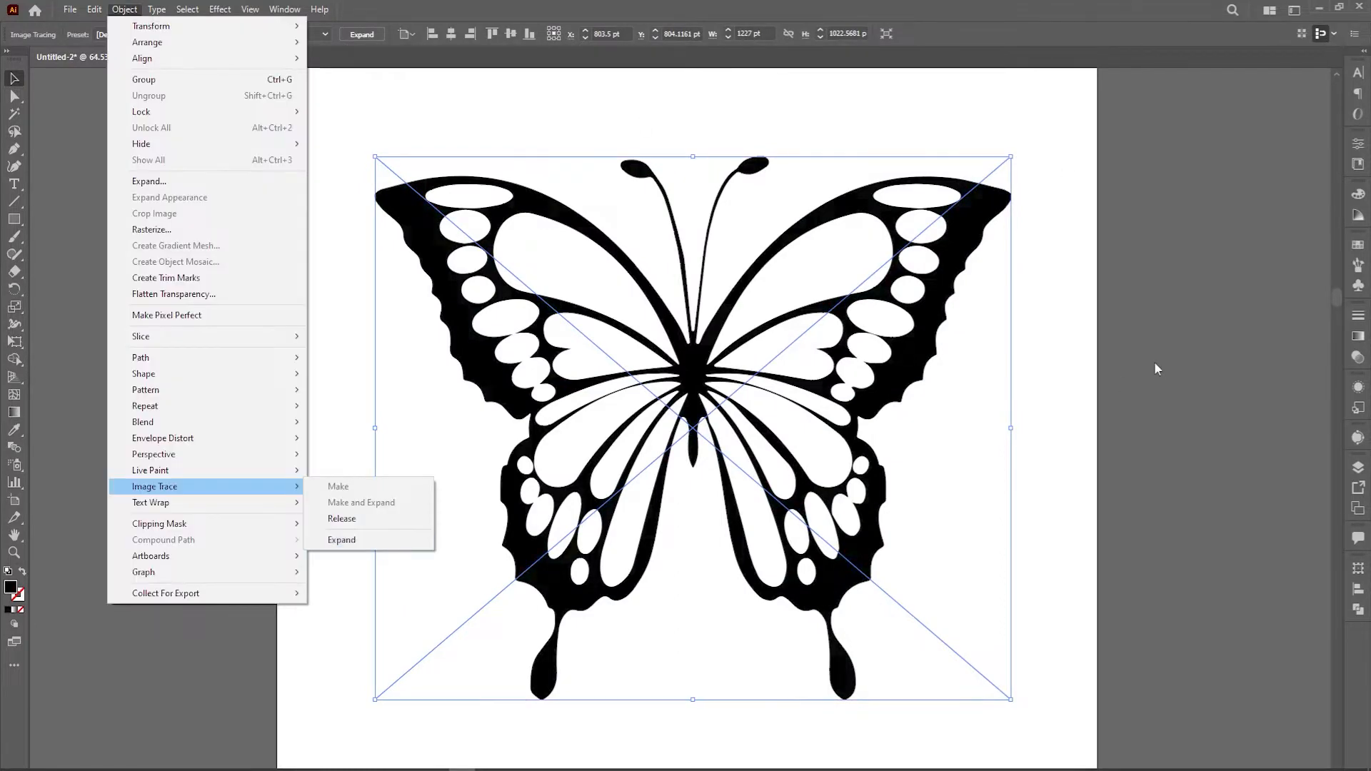
{"action": "left_click", "coordinate": [1141, 363]}
{"action": "left_click", "coordinate": [1115, 350]}
{"action": "left_click", "coordinate": [634, 274]}
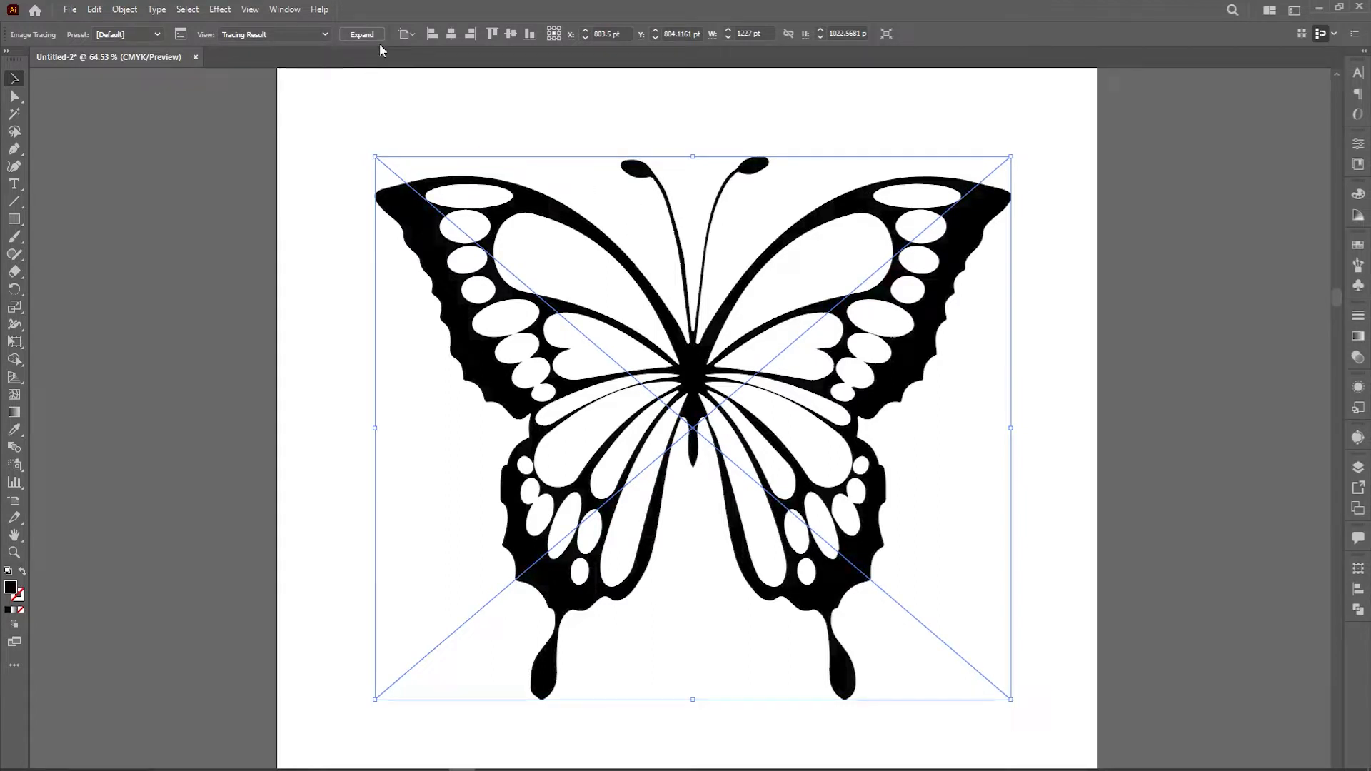
{"action": "left_click", "coordinate": [125, 10]}
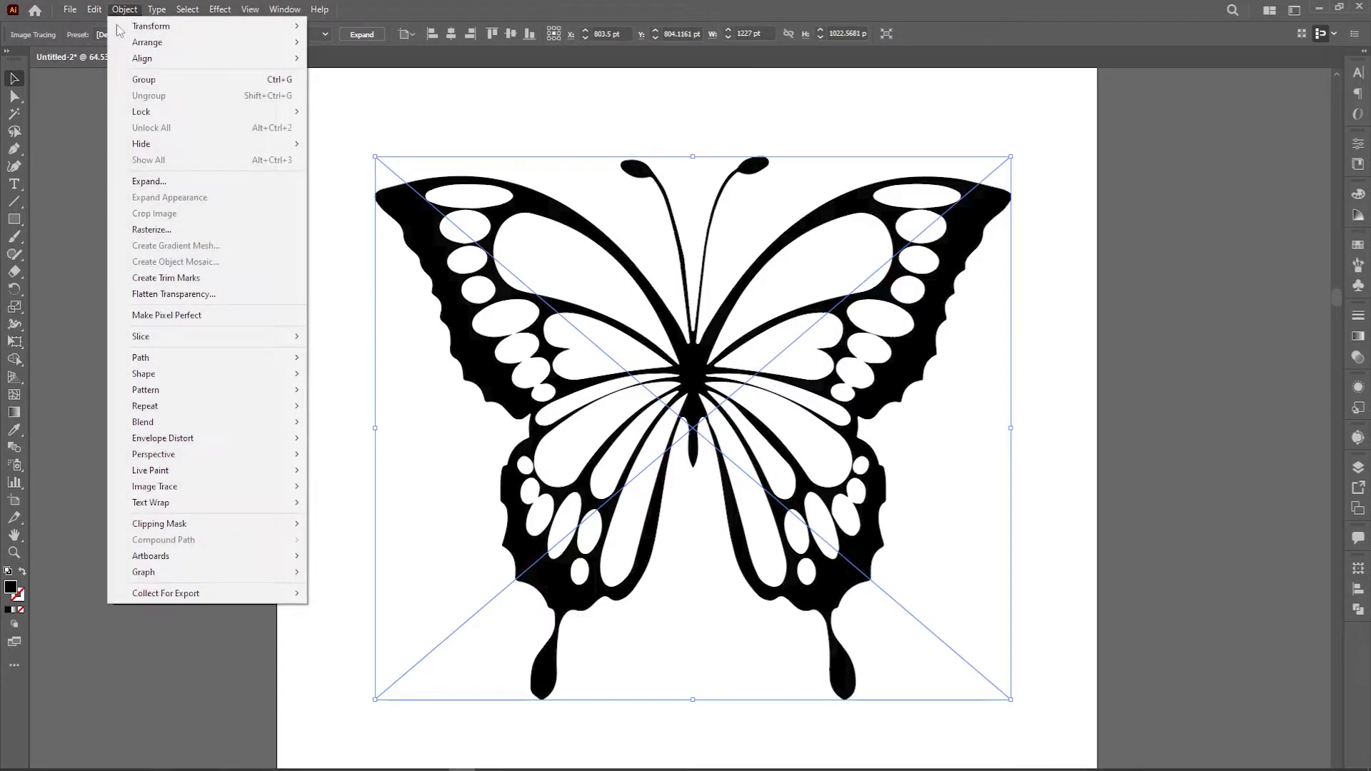
{"action": "mouse_move", "coordinate": [200, 486]}
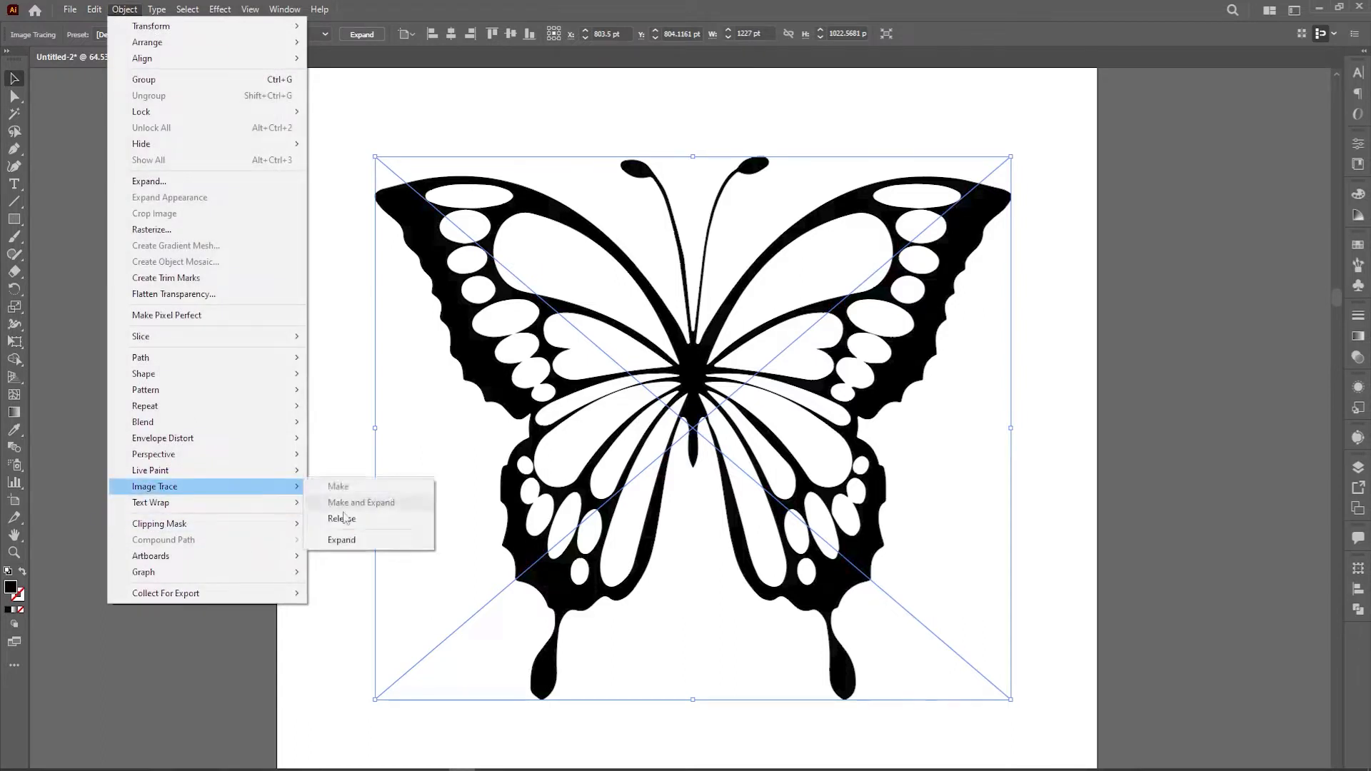
{"action": "left_click", "coordinate": [382, 542]}
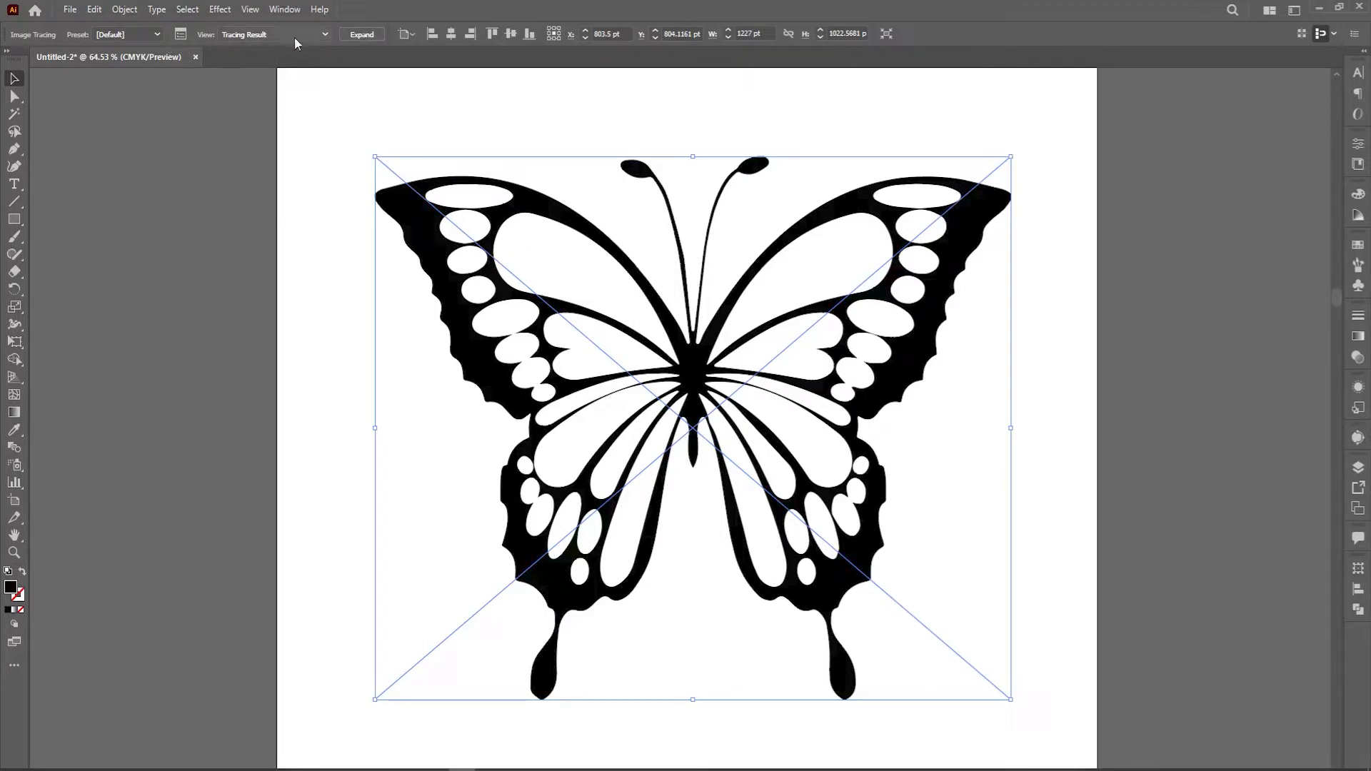
- Open the detailed Image Trace settings and look through the tracing presets, keeping the default
{"action": "left_click", "coordinate": [180, 34]}
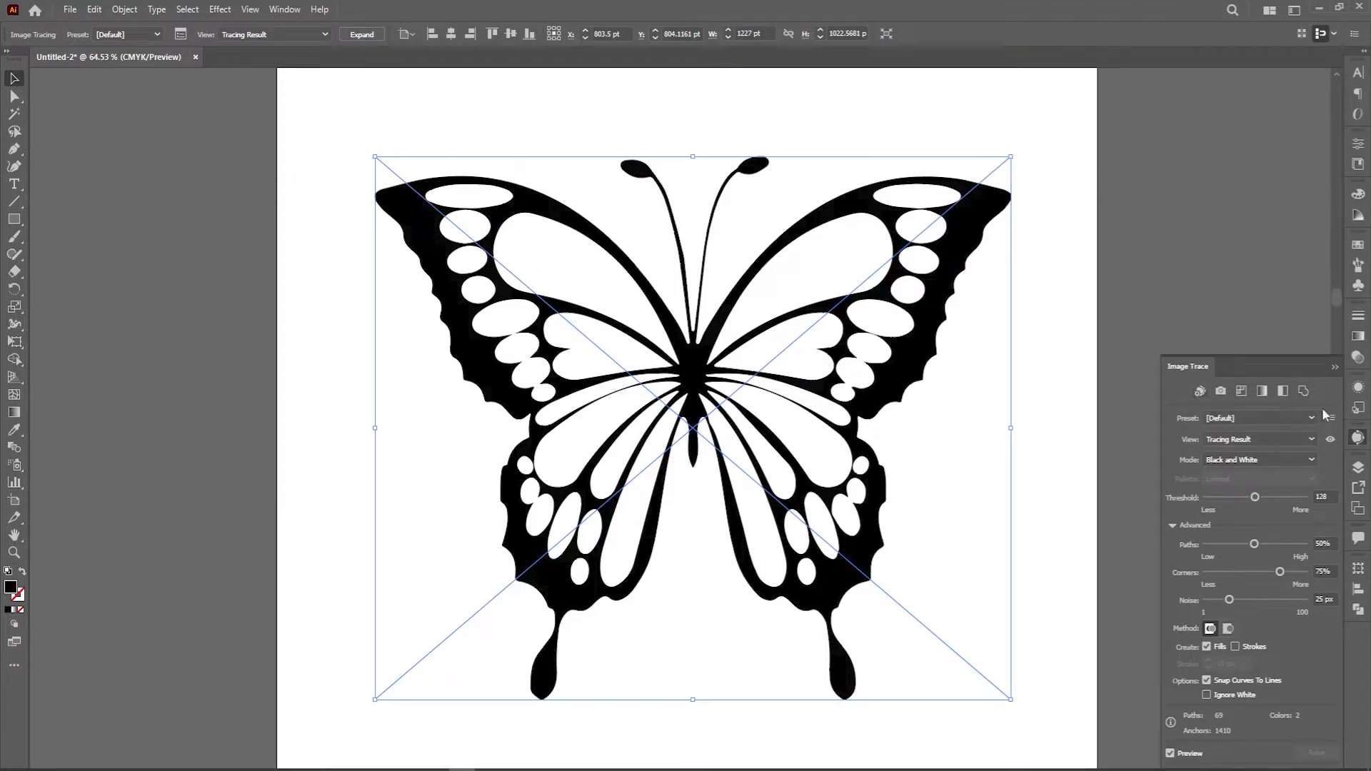
{"action": "left_click", "coordinate": [1253, 419]}
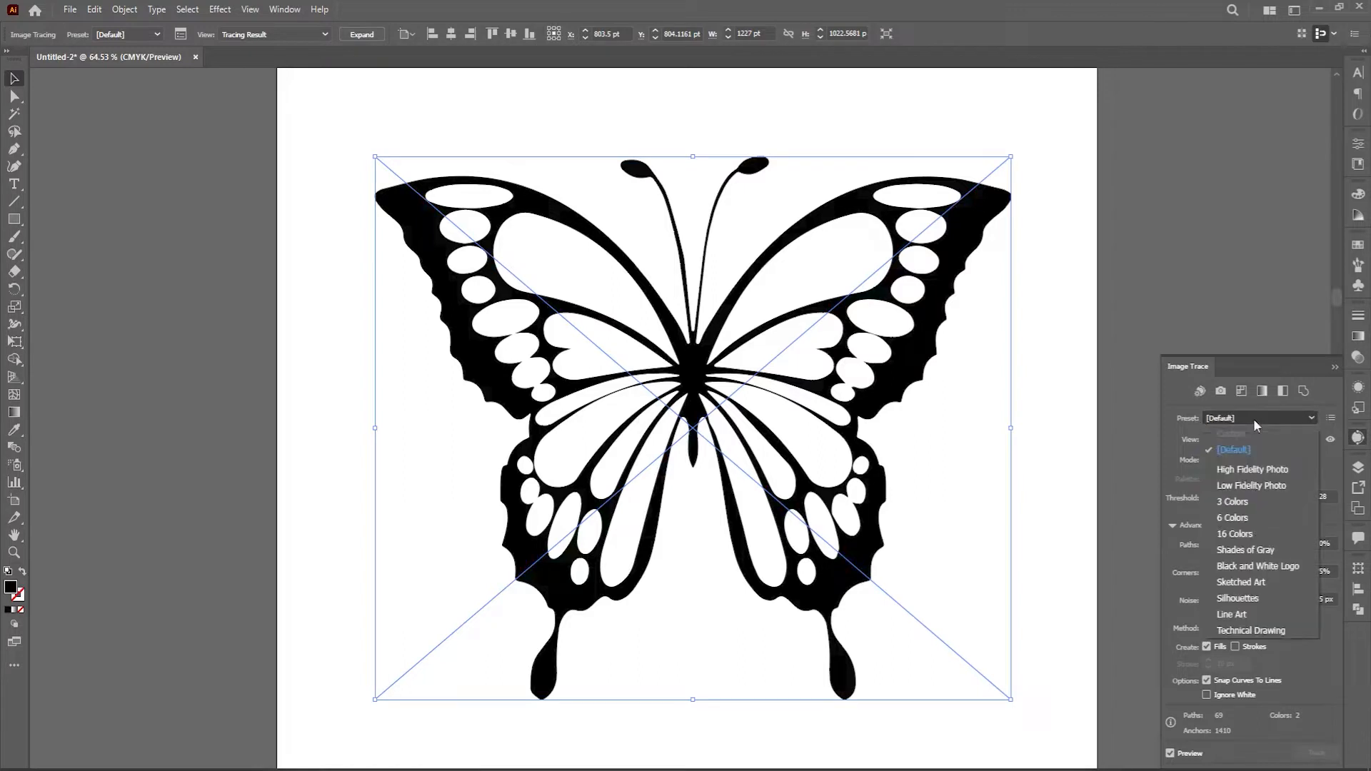
{"action": "left_click", "coordinate": [1227, 420]}
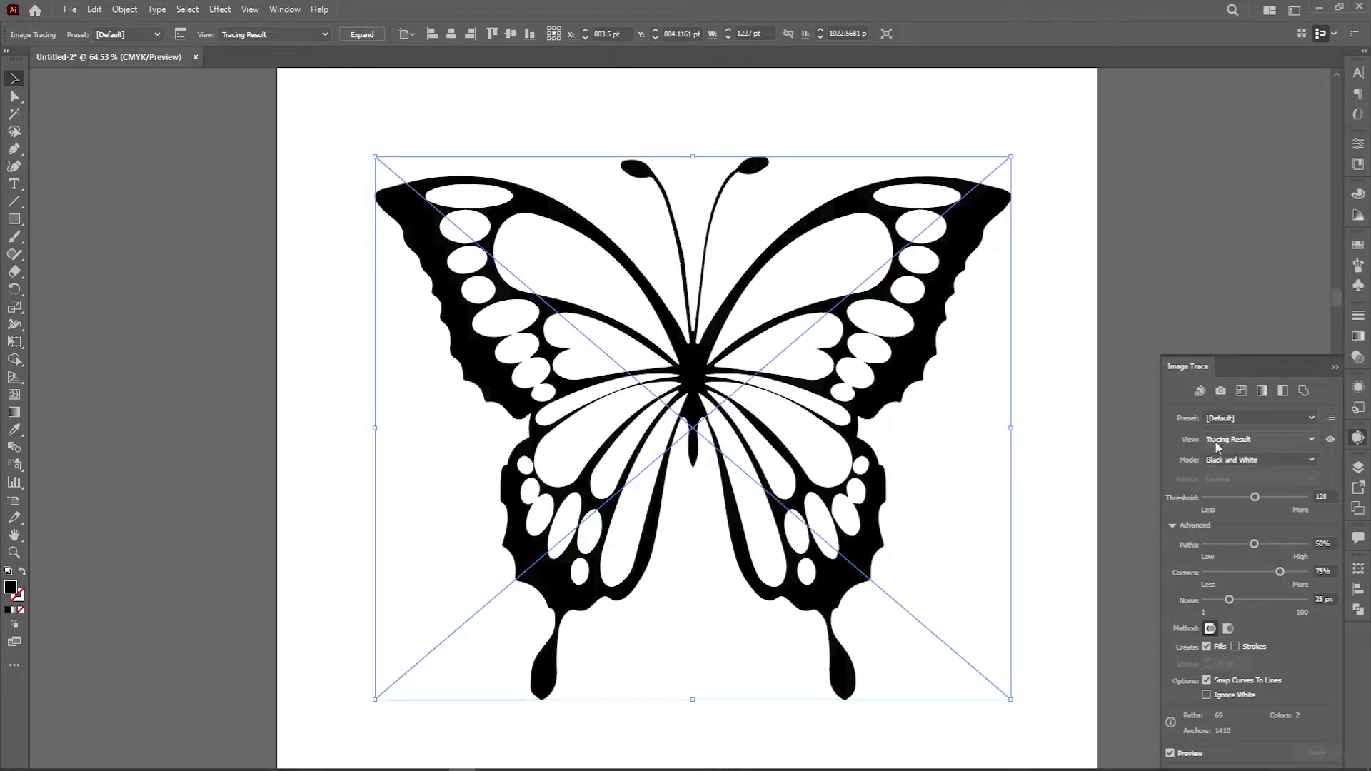
- Compare the wing's edge close up in the Source Image and Tracing Result views
{"action": "left_click", "coordinate": [1278, 443]}
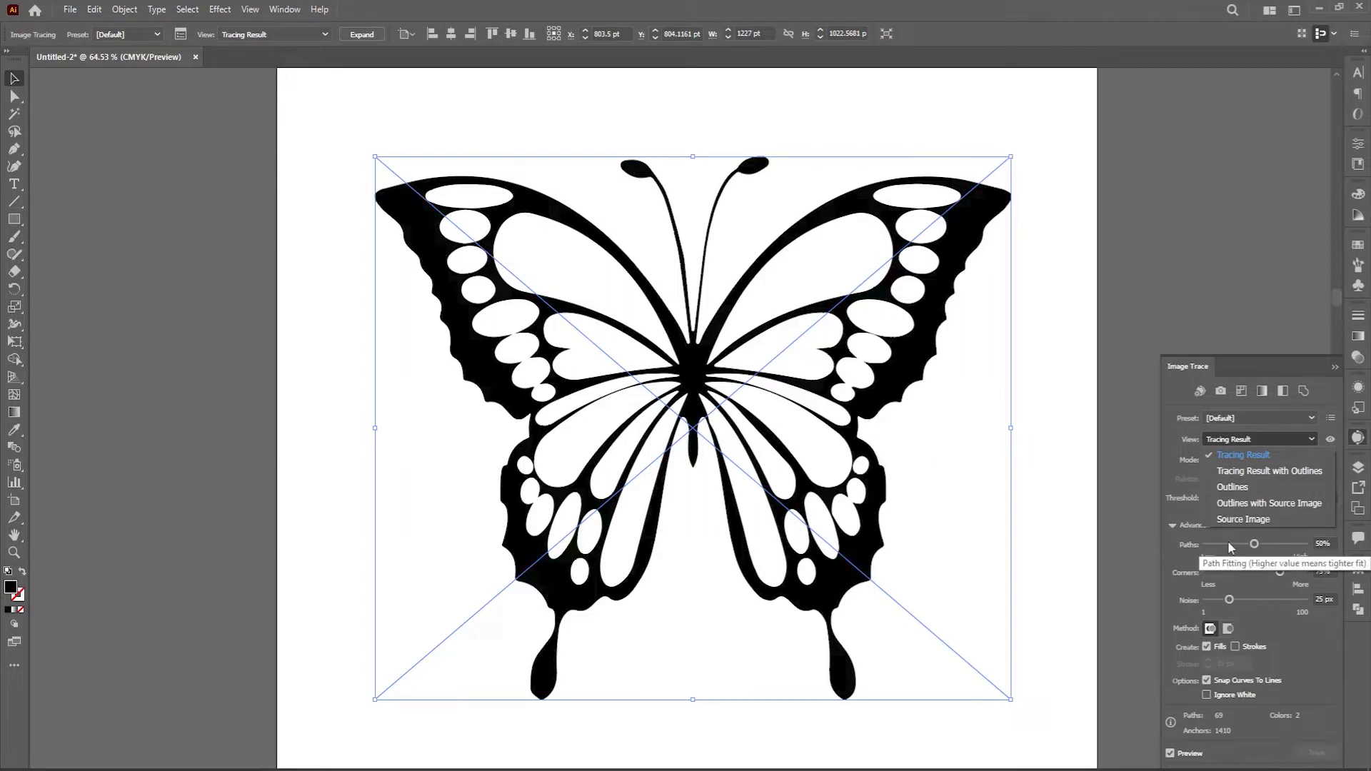
{"action": "left_click", "coordinate": [1234, 520]}
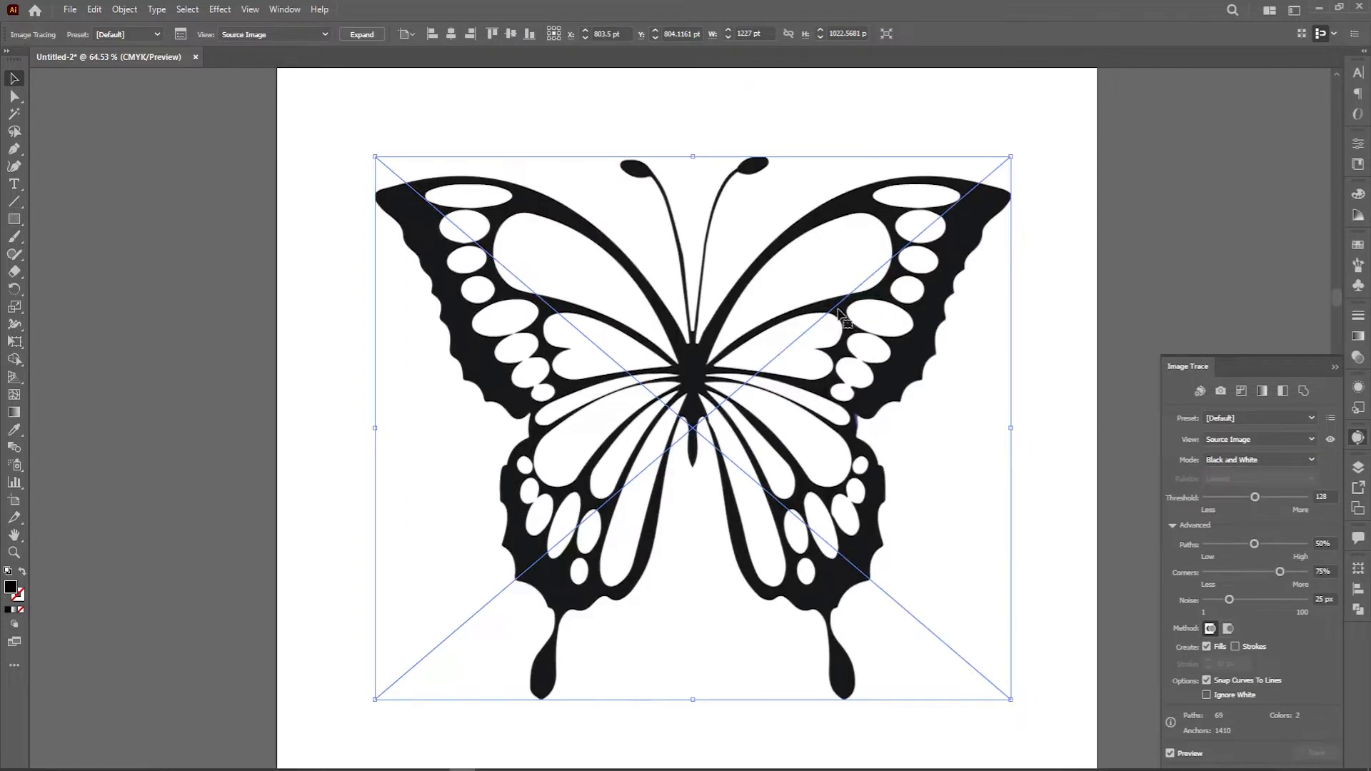
{"action": "left_click_drag", "start_coordinate": [799, 307], "coordinate": [1224, 588]}
{"action": "left_click_drag", "start_coordinate": [866, 464], "coordinate": [963, 493]}
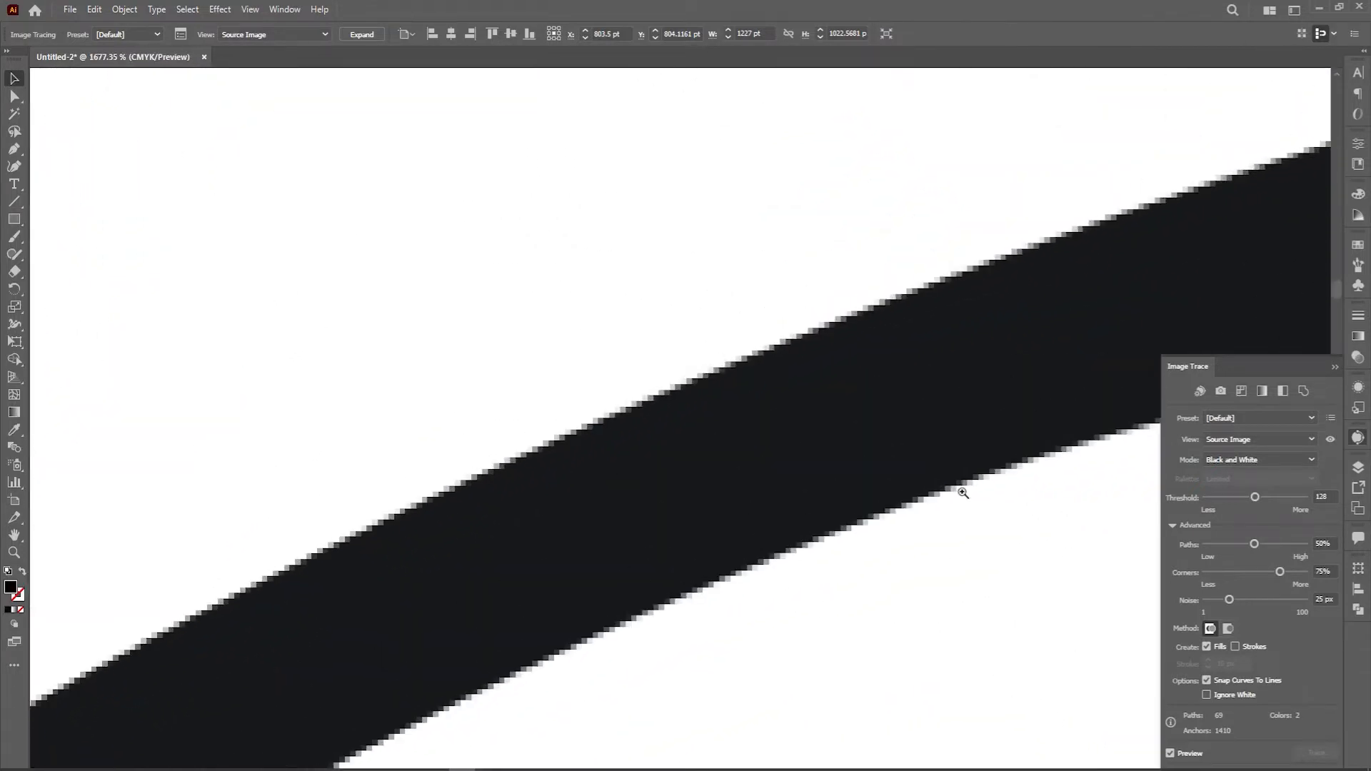
{"action": "left_click", "coordinate": [1251, 441]}
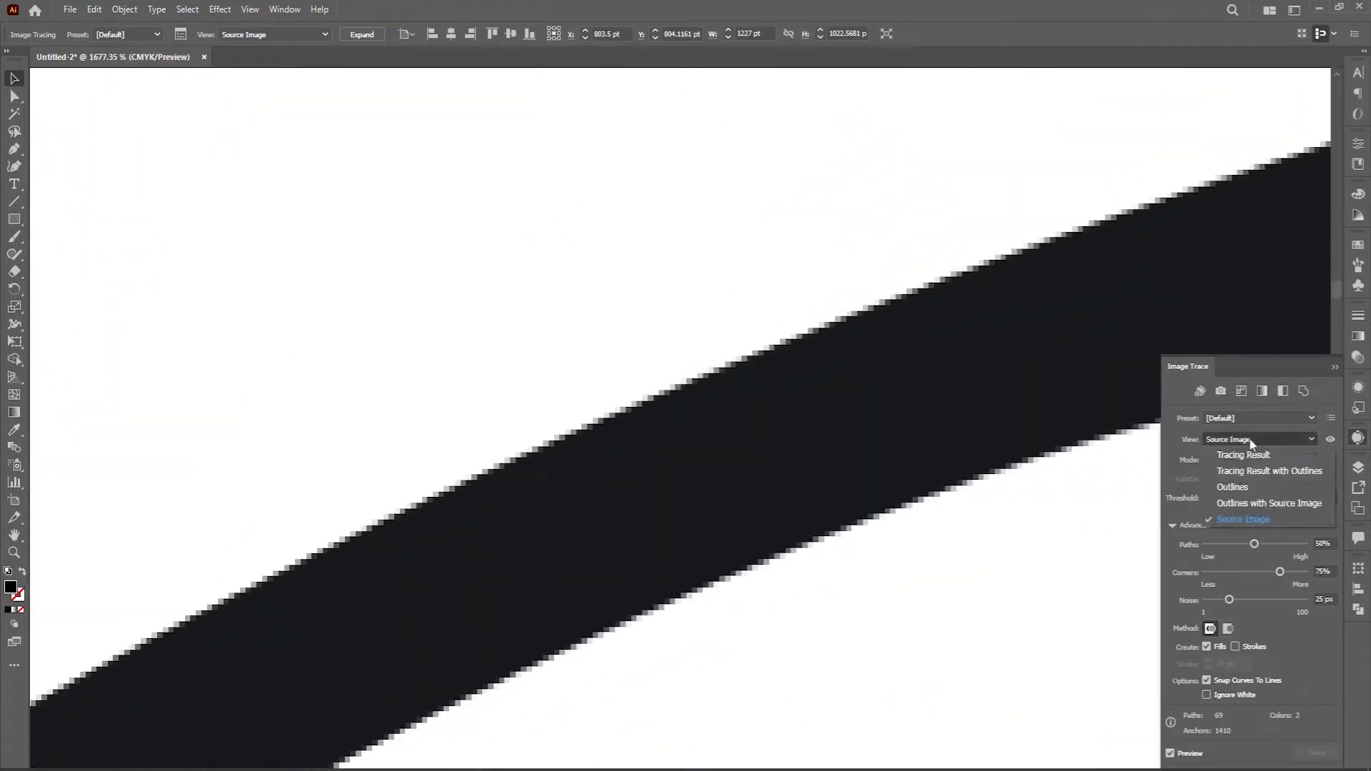
{"action": "left_click", "coordinate": [1250, 453]}
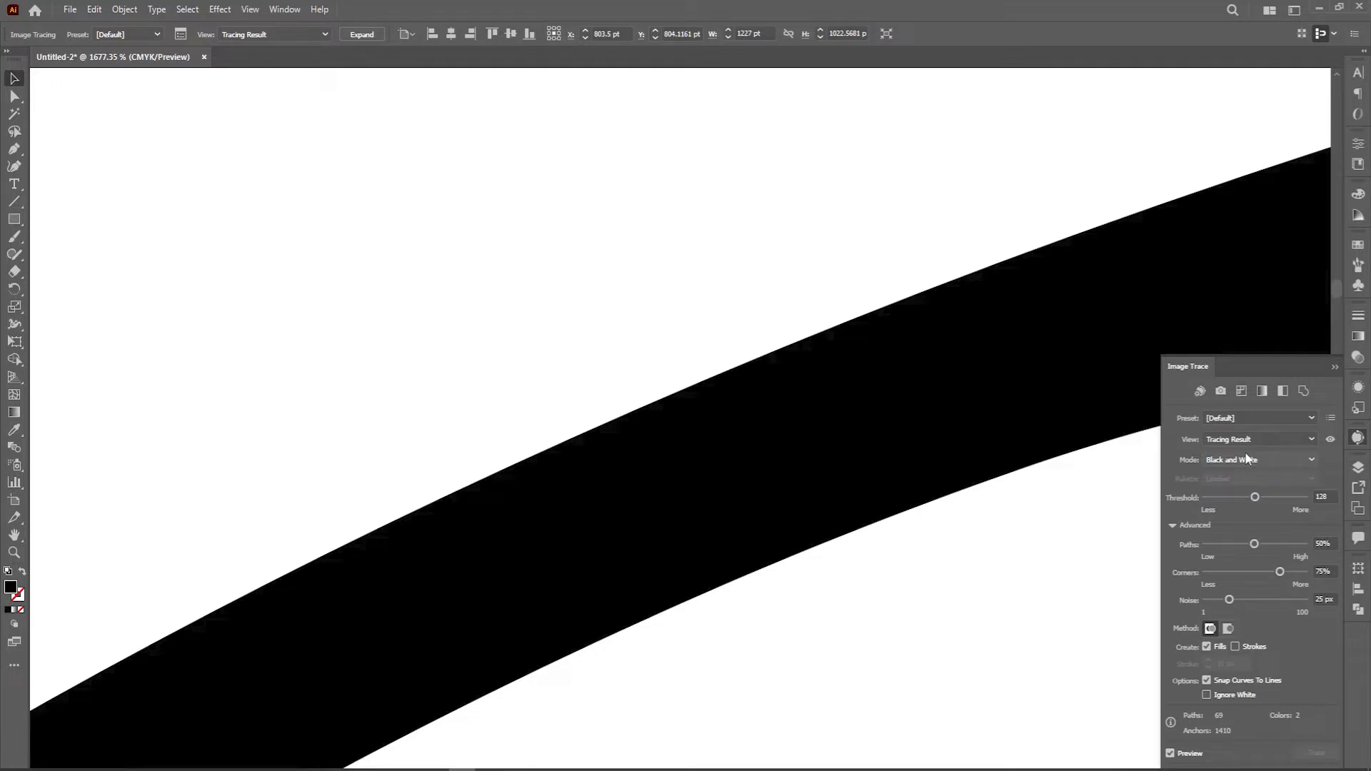
{"action": "left_click", "coordinate": [1330, 440]}
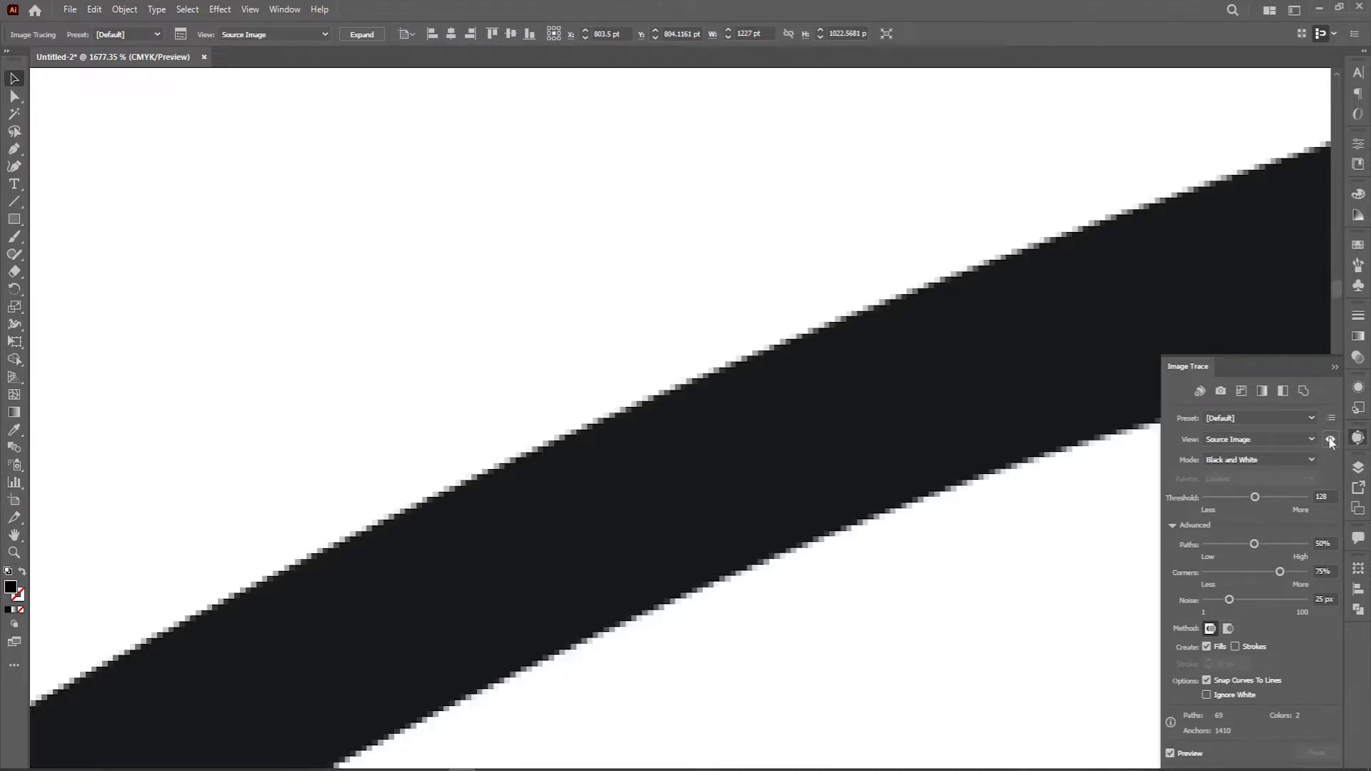
{"action": "left_click", "coordinate": [1330, 441]}
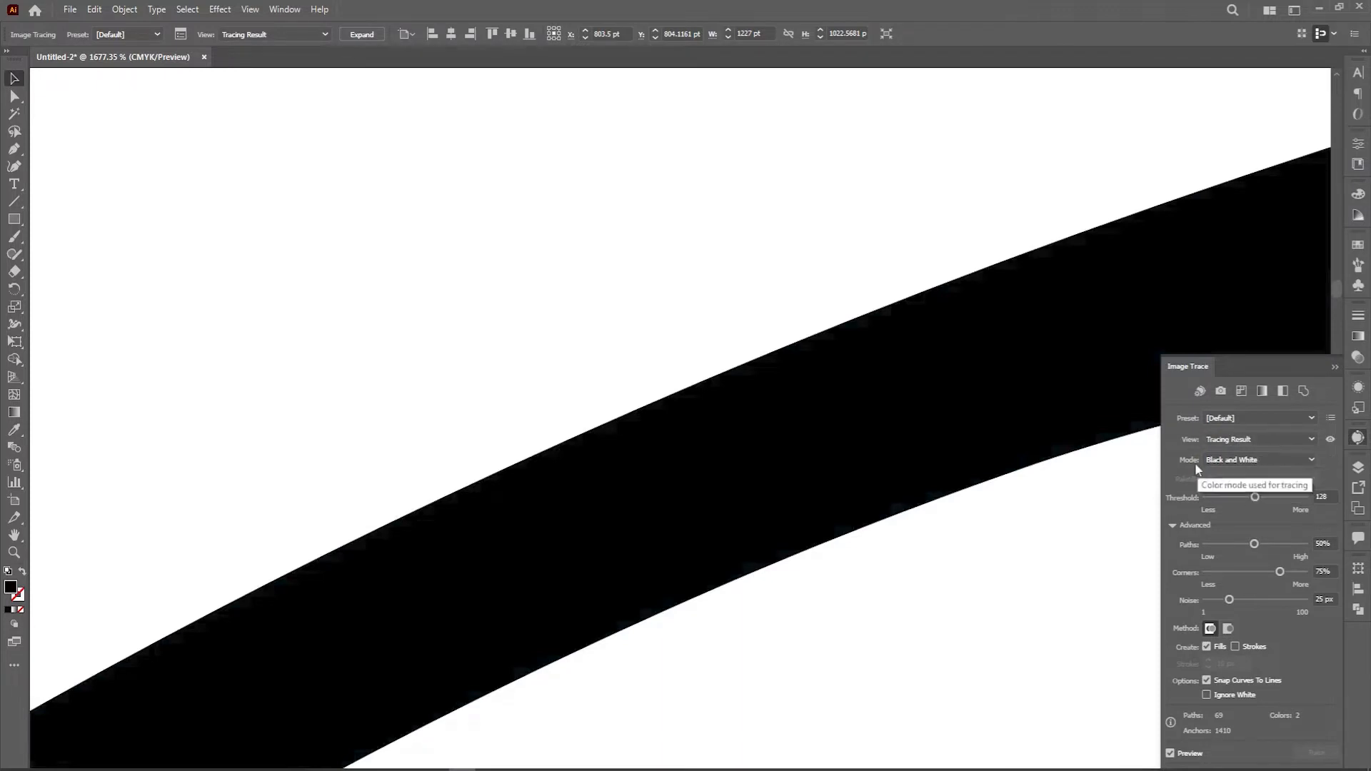
{"action": "left_click", "coordinate": [1278, 460]}
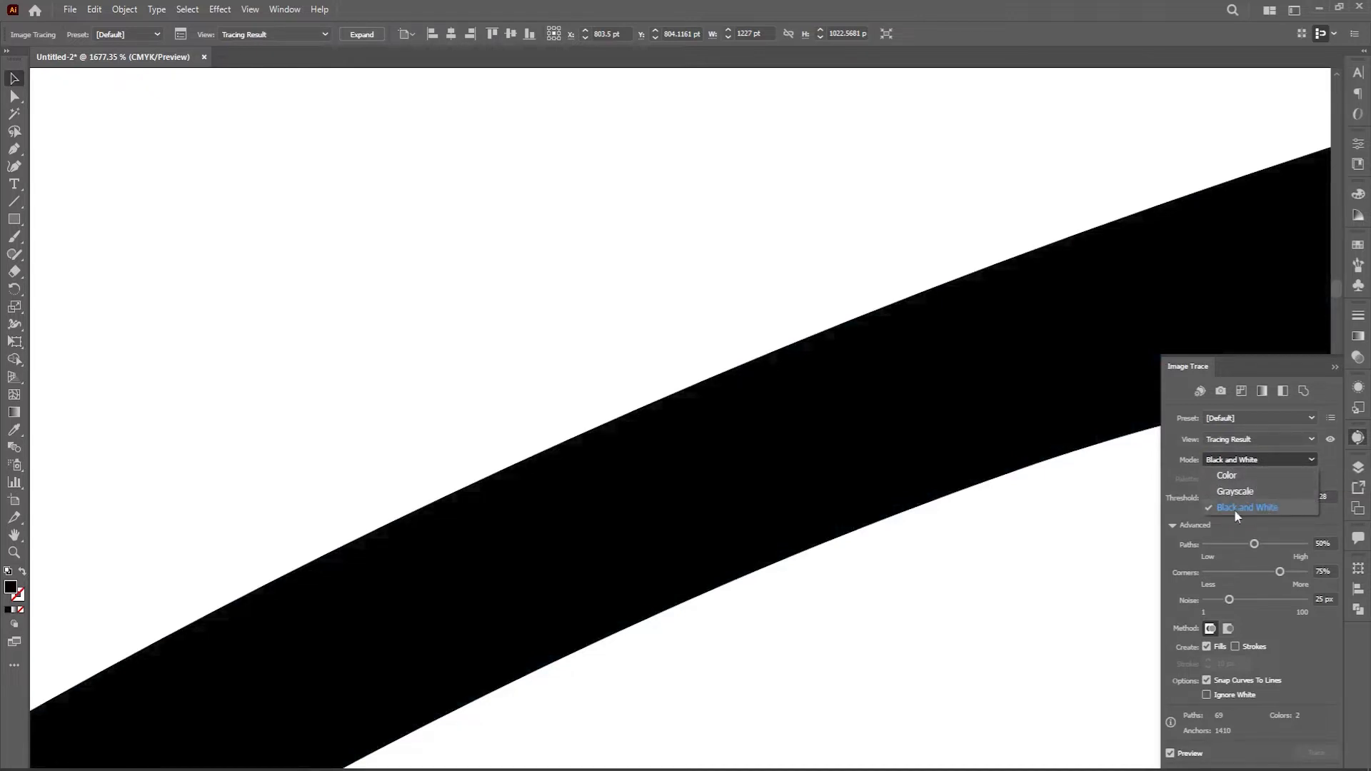
{"action": "left_click_drag", "start_coordinate": [926, 462], "coordinate": [599, 273]}
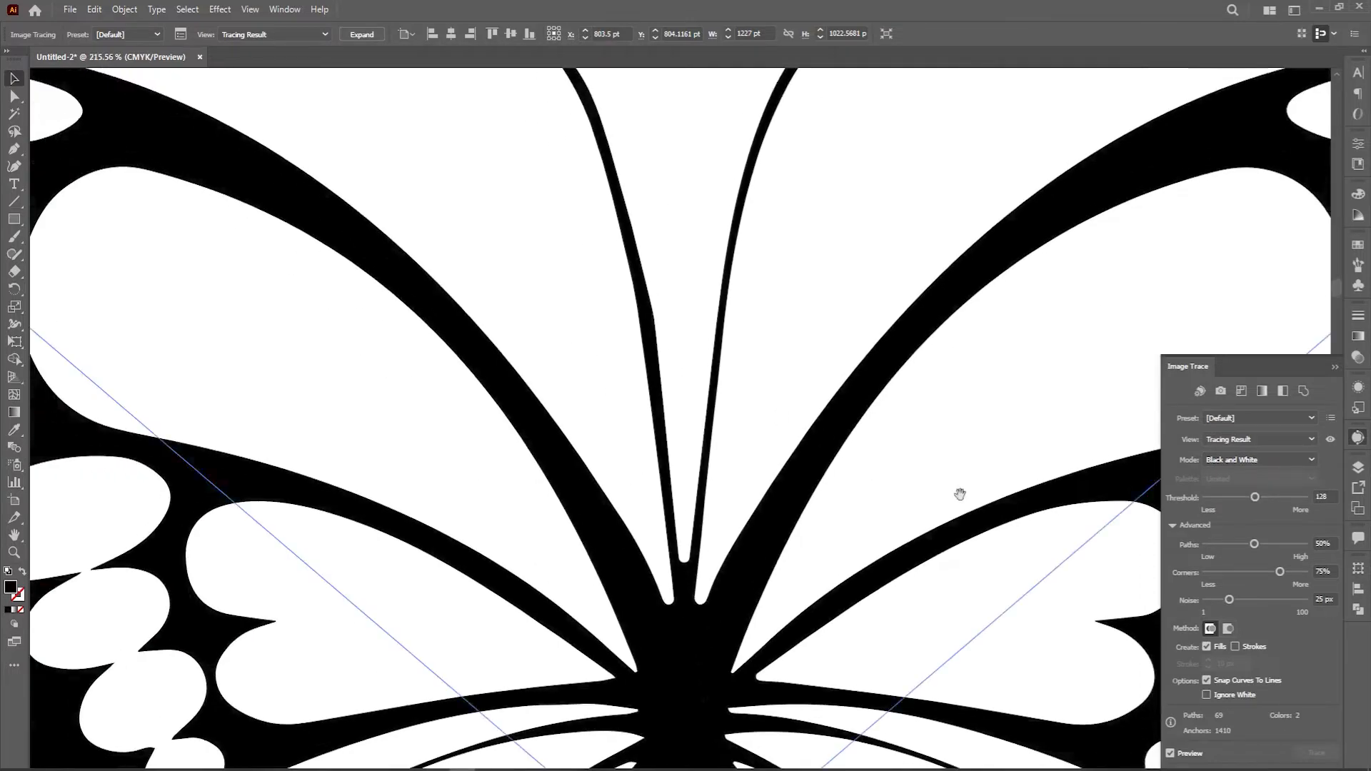
{"action": "left_click", "coordinate": [1288, 455]}
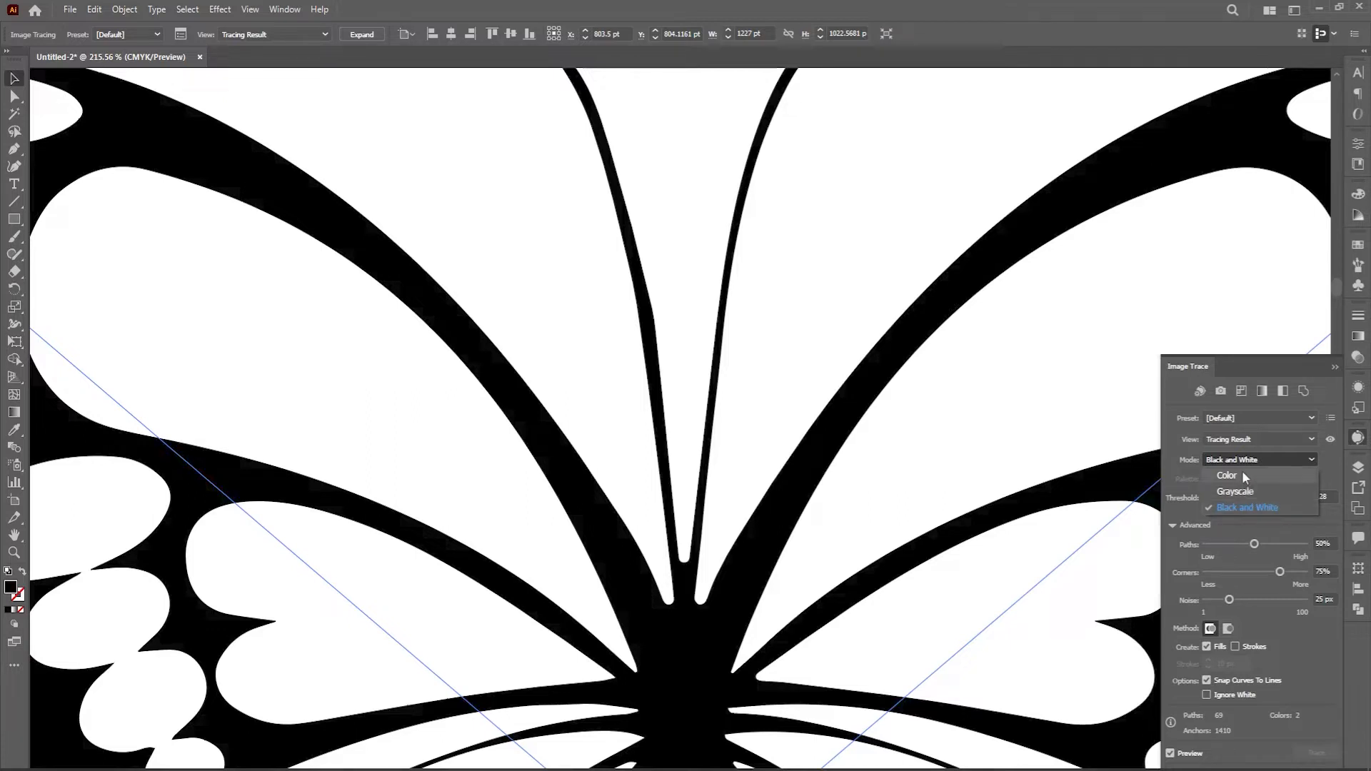
{"action": "key", "text": "ctrl+0"}
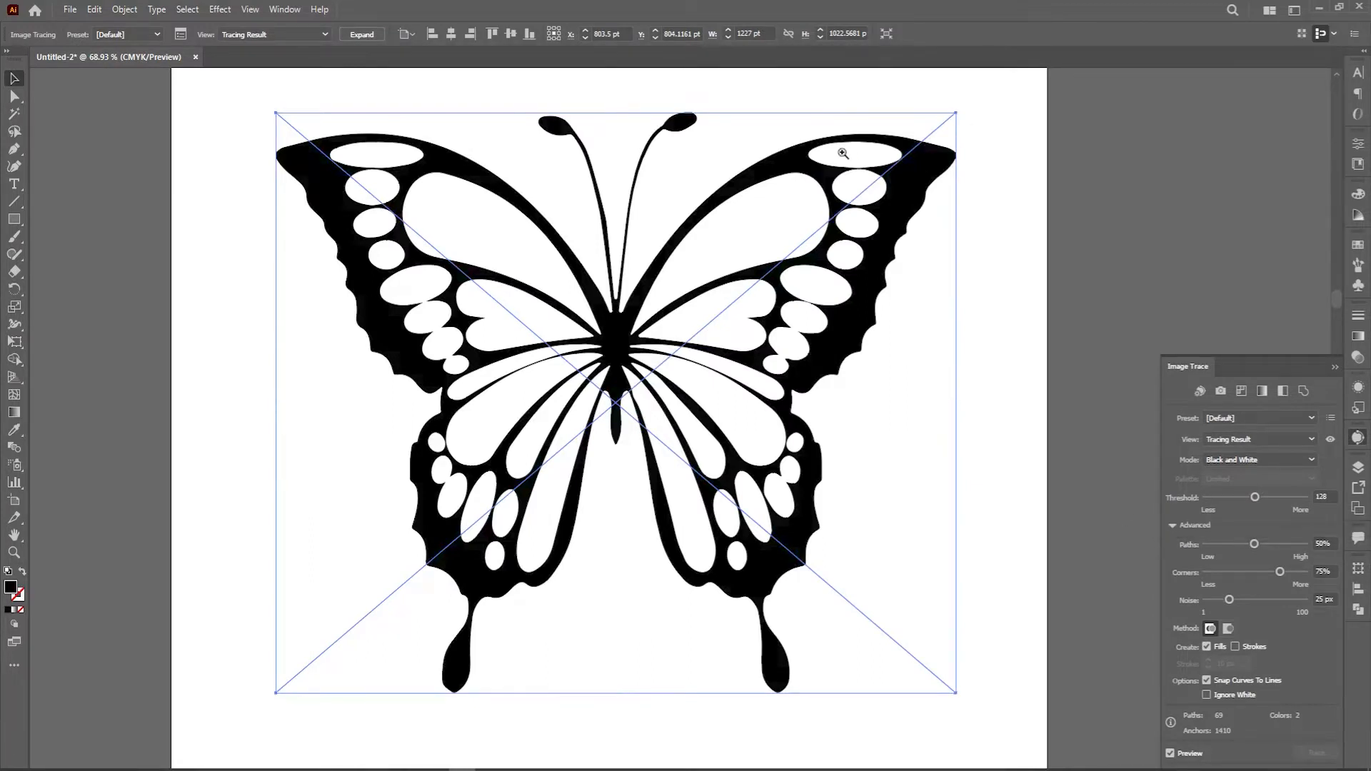
- Try a tracing threshold of 25 while examining the butterfly's spotted upper wing
{"action": "left_click_drag", "start_coordinate": [844, 154], "coordinate": [1123, 278]}
{"action": "left_click_drag", "start_coordinate": [937, 587], "coordinate": [1016, 297]}
{"action": "left_click_drag", "start_coordinate": [975, 466], "coordinate": [934, 446]}
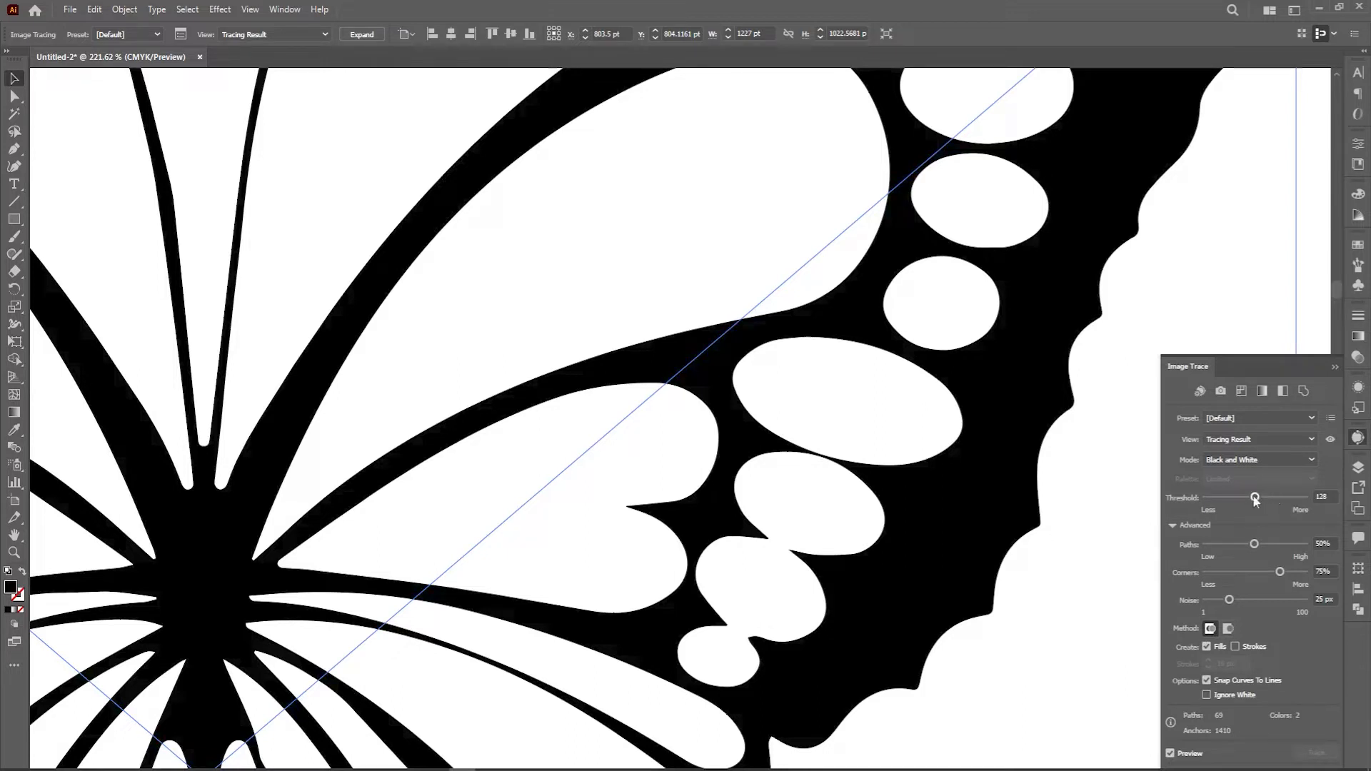
{"action": "left_click_drag", "start_coordinate": [1255, 497], "coordinate": [1216, 499]}
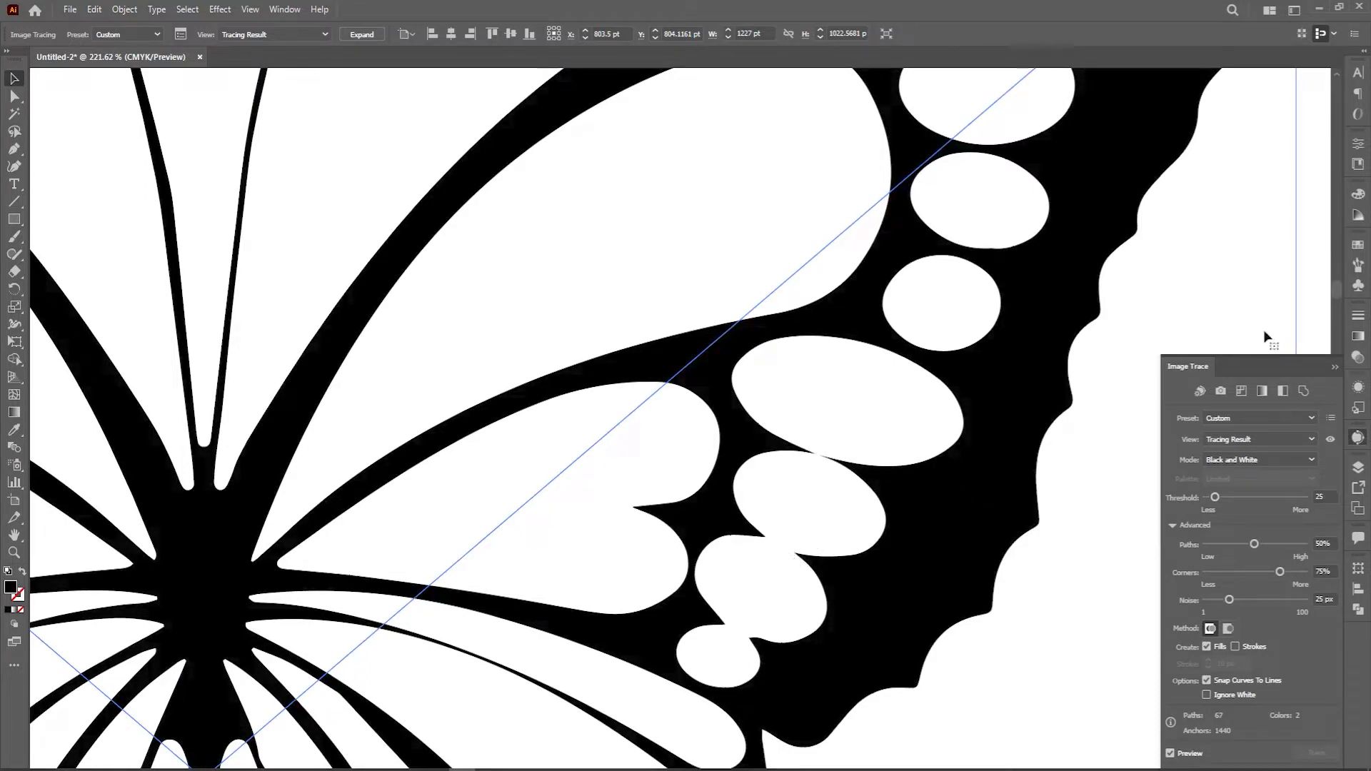
- Raise the tracing threshold to 226 and check the wing's traced lines and oval spots
{"action": "left_click_drag", "start_coordinate": [1216, 498], "coordinate": [1295, 500]}
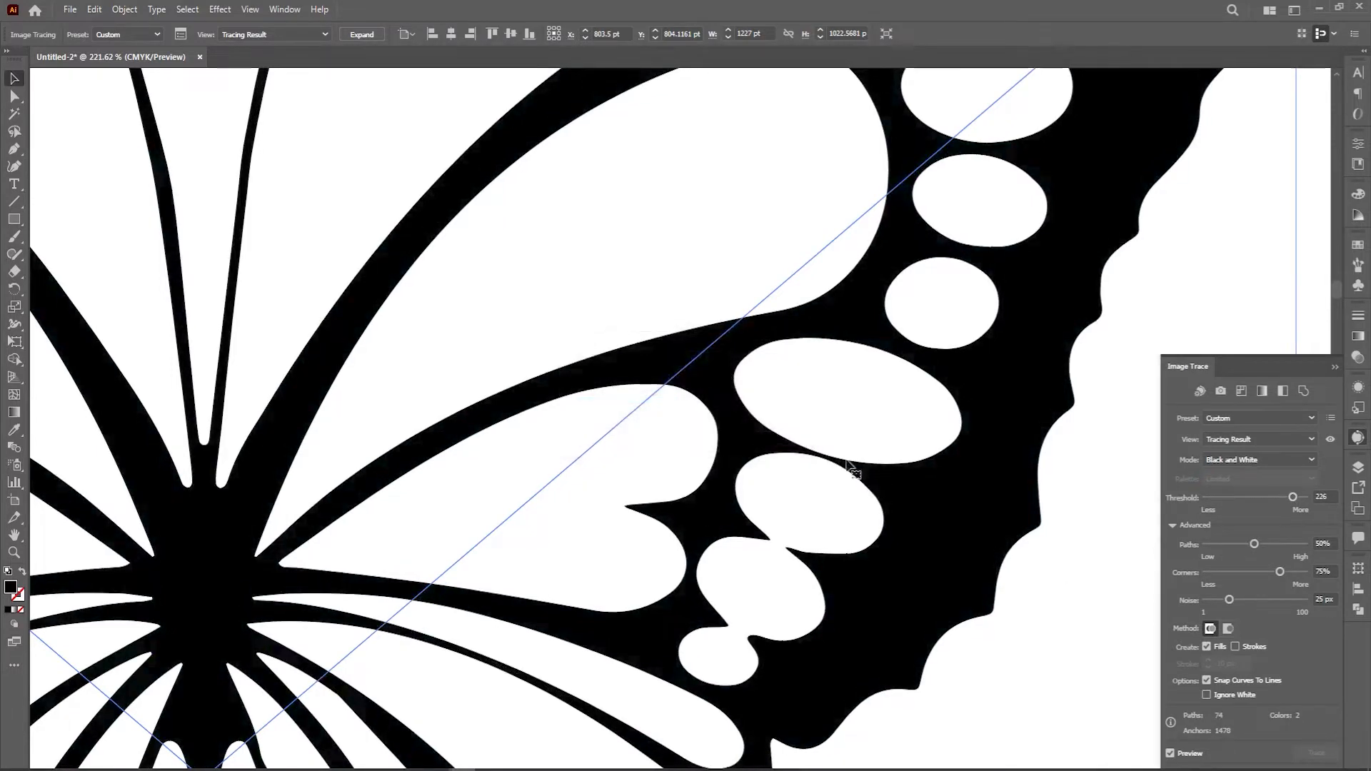
{"action": "left_click", "coordinate": [1331, 440]}
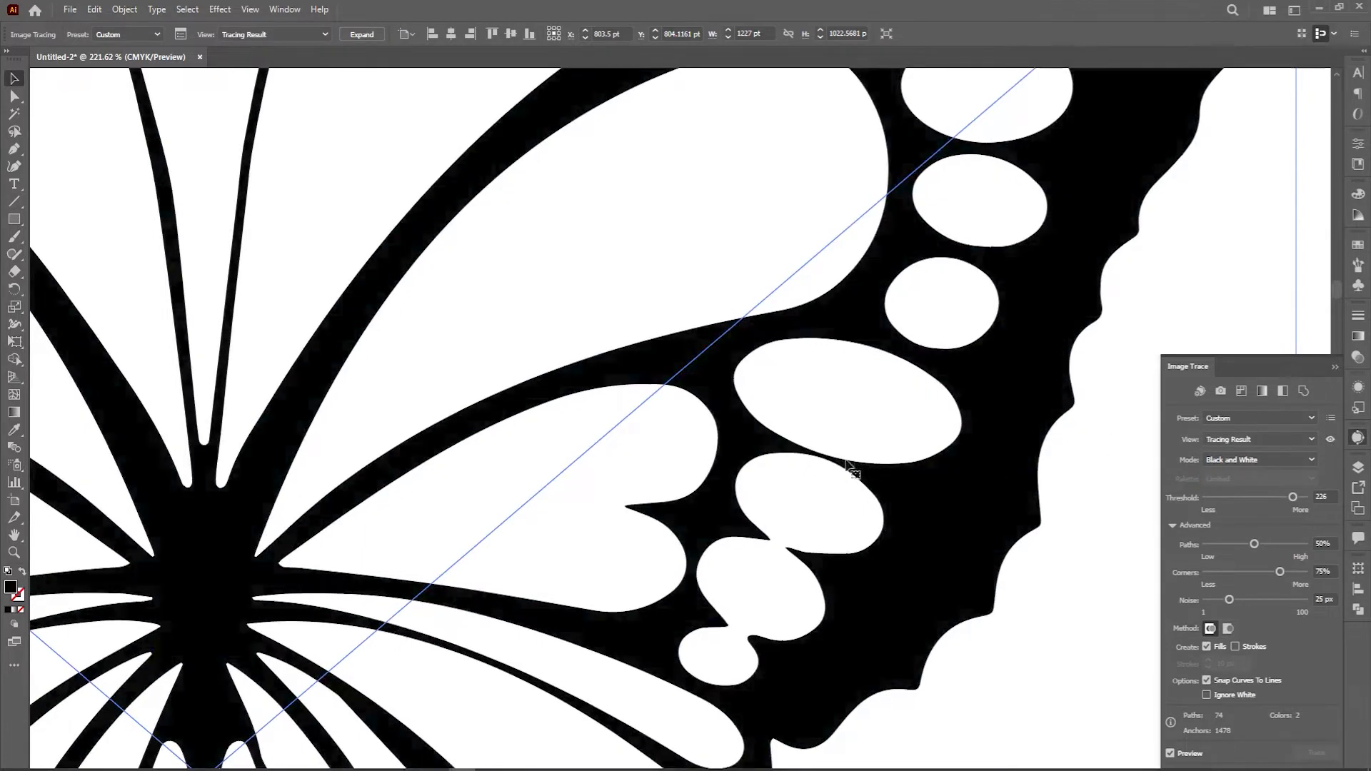
{"action": "scroll", "coordinate": [803, 461], "scroll_direction": "down", "scroll_amount": 3}
{"action": "left_click_drag", "start_coordinate": [870, 479], "coordinate": [1054, 530]}
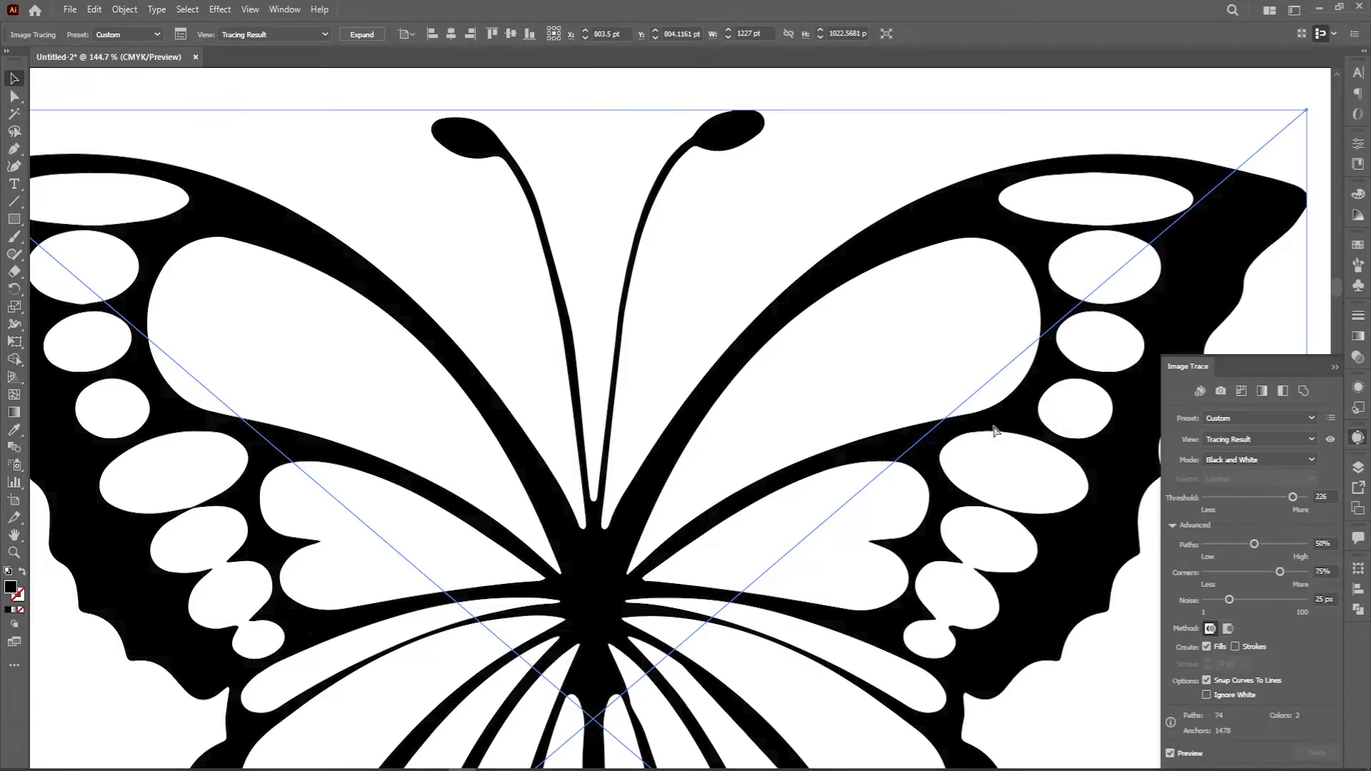
- Set the trace's Paths to 90% and Corners to 6%, and examine the pointed tips between the wing's ovals
{"action": "left_click_drag", "start_coordinate": [1107, 466], "coordinate": [796, 365]}
{"action": "left_click_drag", "start_coordinate": [848, 319], "coordinate": [860, 327]}
{"action": "scroll", "coordinate": [1032, 263], "scroll_direction": "down", "scroll_amount": 3}
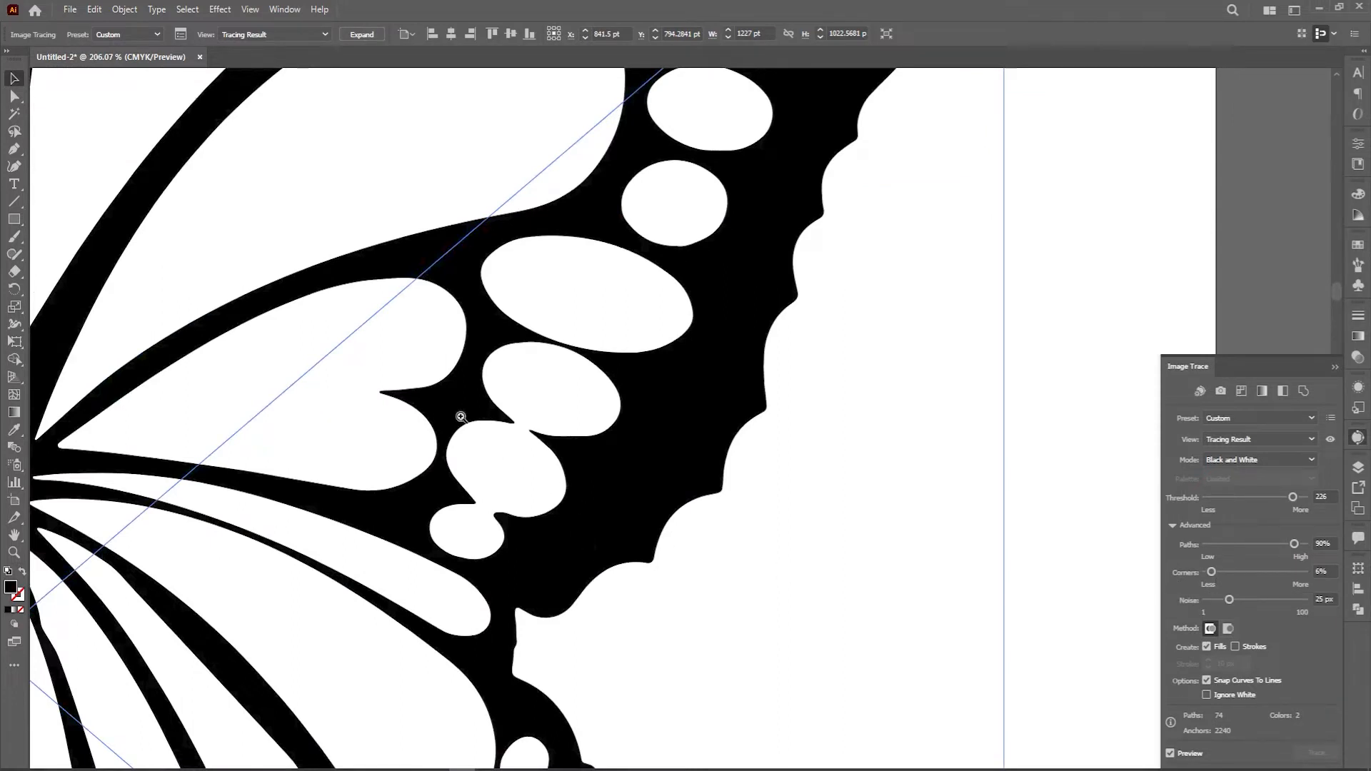
{"action": "left_click_drag", "start_coordinate": [460, 417], "coordinate": [799, 545]}
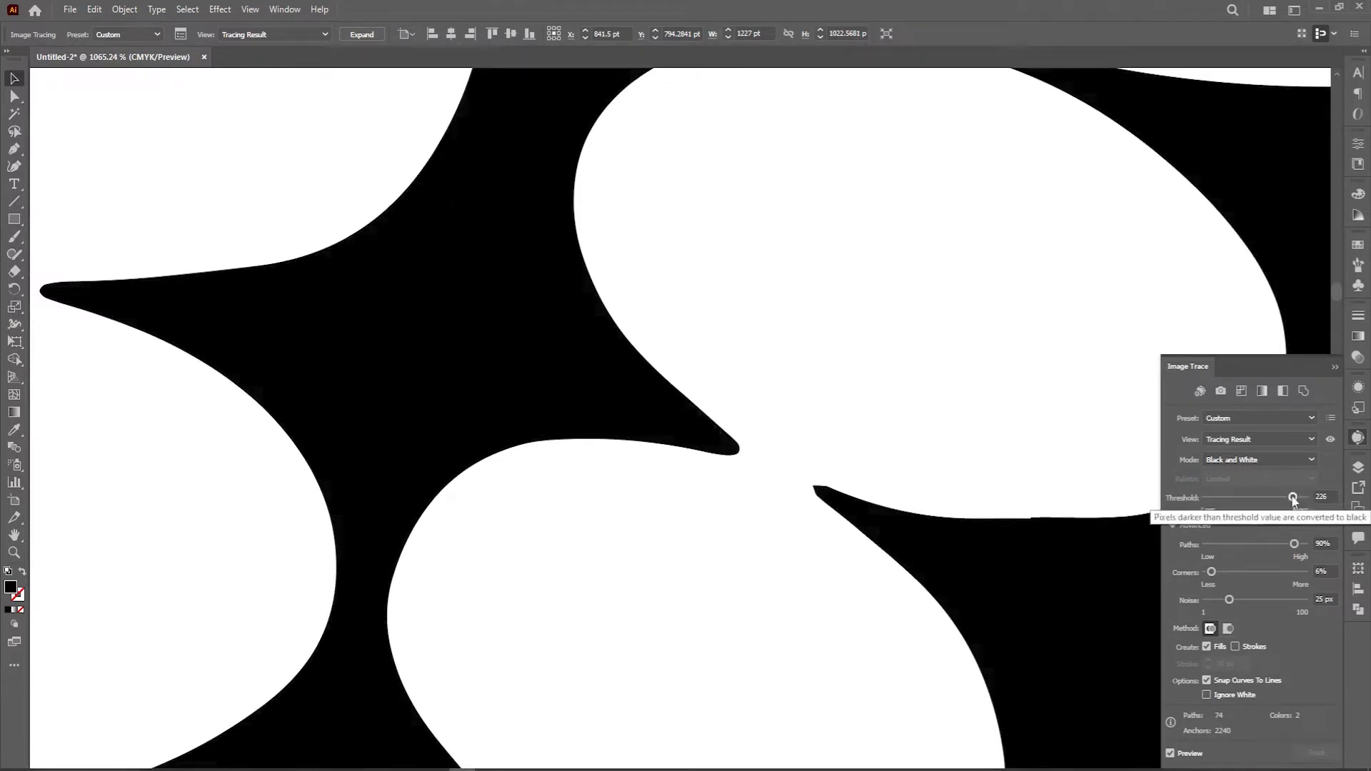
{"action": "scroll", "coordinate": [736, 485], "scroll_direction": "down", "scroll_amount": 3}
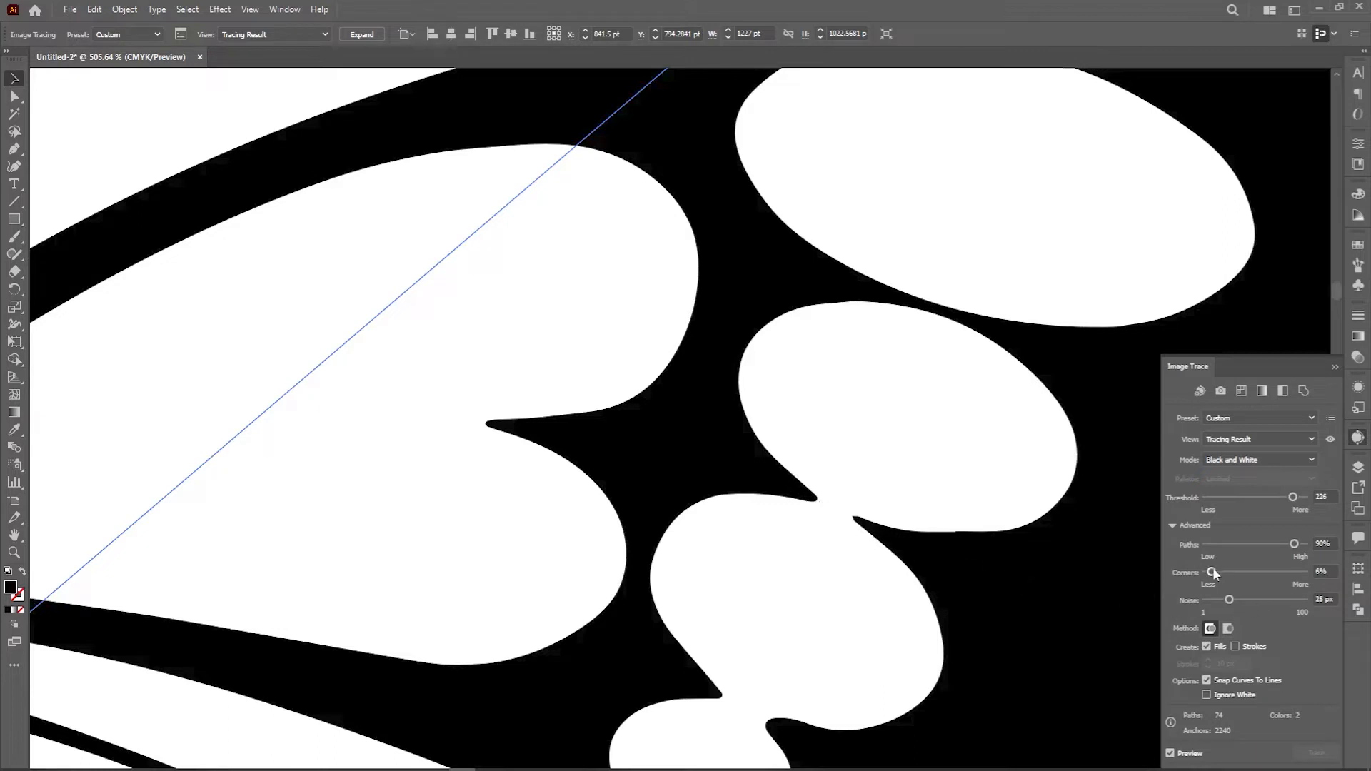
- Try a Corners value of 92% on the pointed tips between the ovals, and undo it
{"action": "left_click_drag", "start_coordinate": [1212, 572], "coordinate": [1296, 572]}
{"action": "left_click_drag", "start_coordinate": [819, 523], "coordinate": [963, 578]}
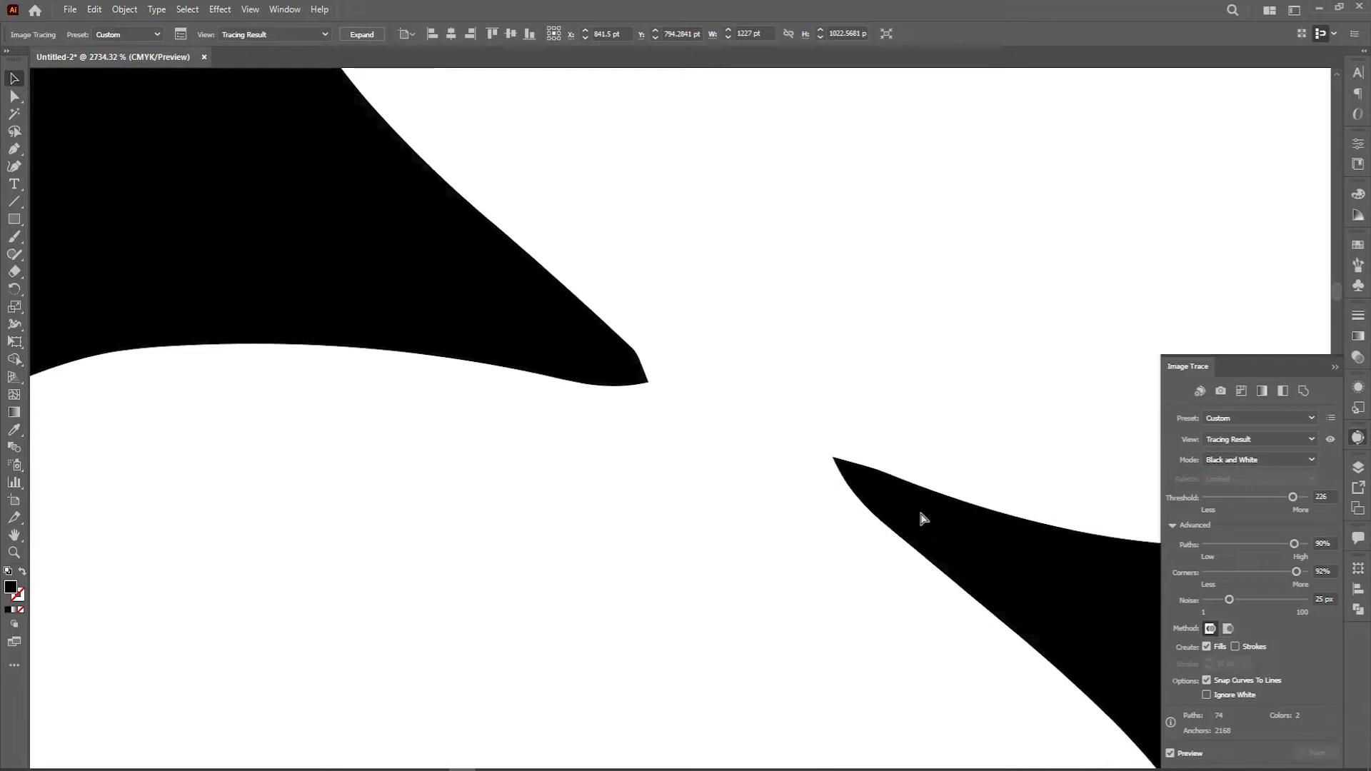
{"action": "key", "text": "ctrl+z"}
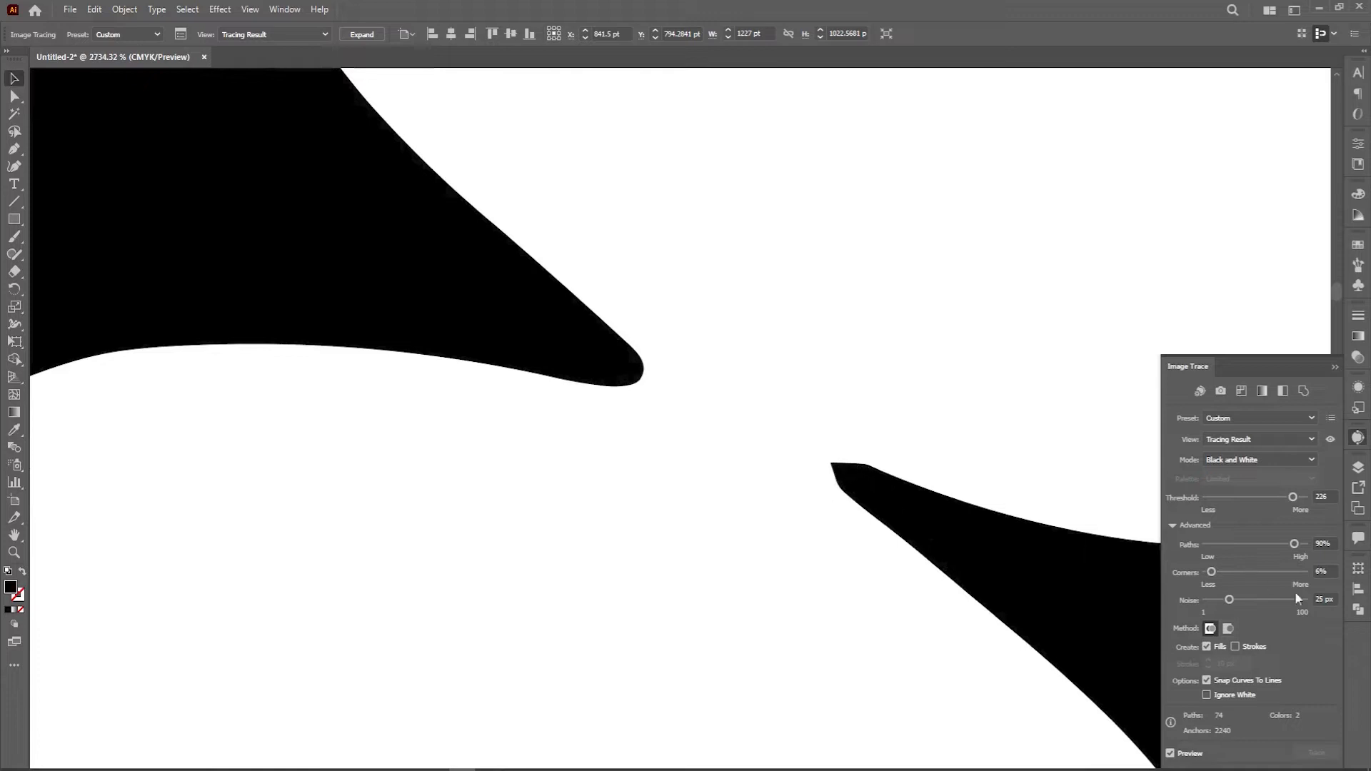
- Set the trace's Corners to 97% and check the tips between the wing's ovals
{"action": "left_click_drag", "start_coordinate": [1212, 572], "coordinate": [1298, 580]}
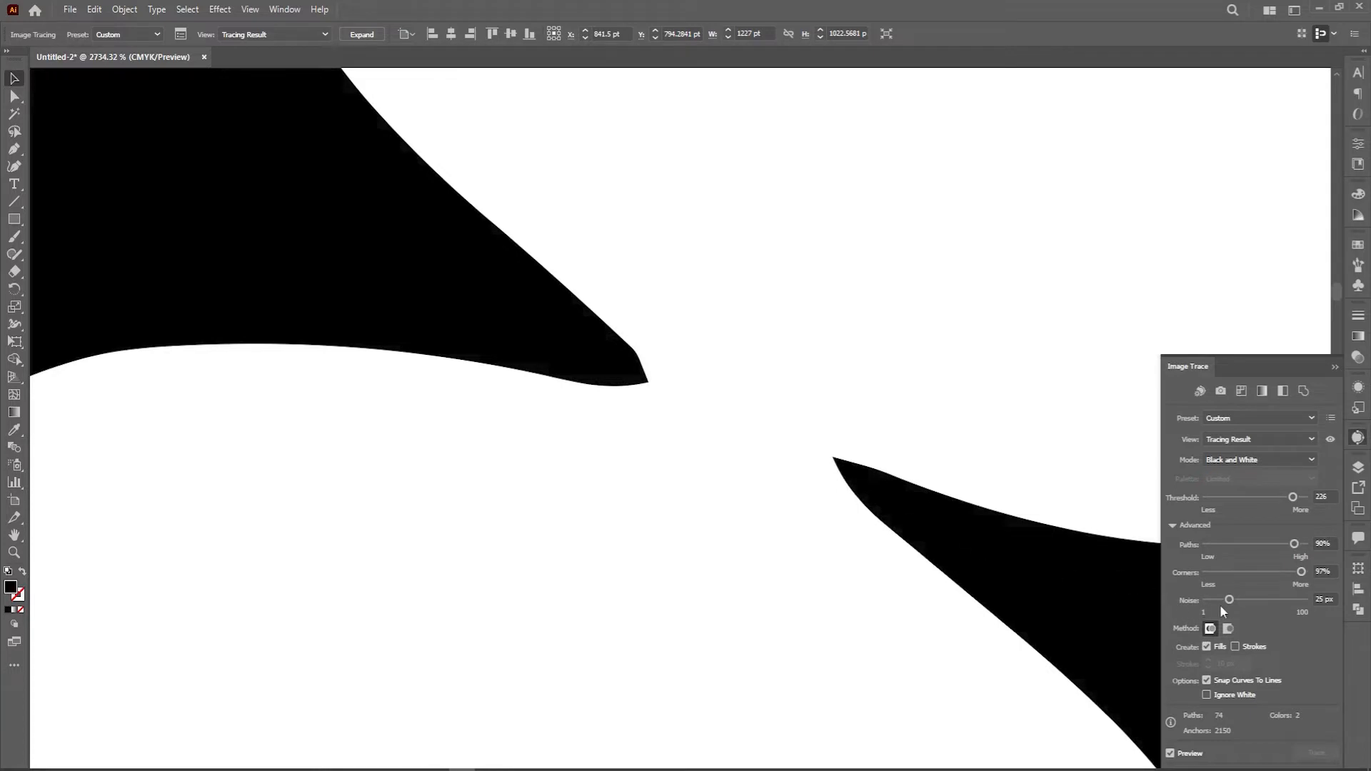
{"action": "scroll", "coordinate": [957, 535], "scroll_direction": "down", "scroll_amount": 8}
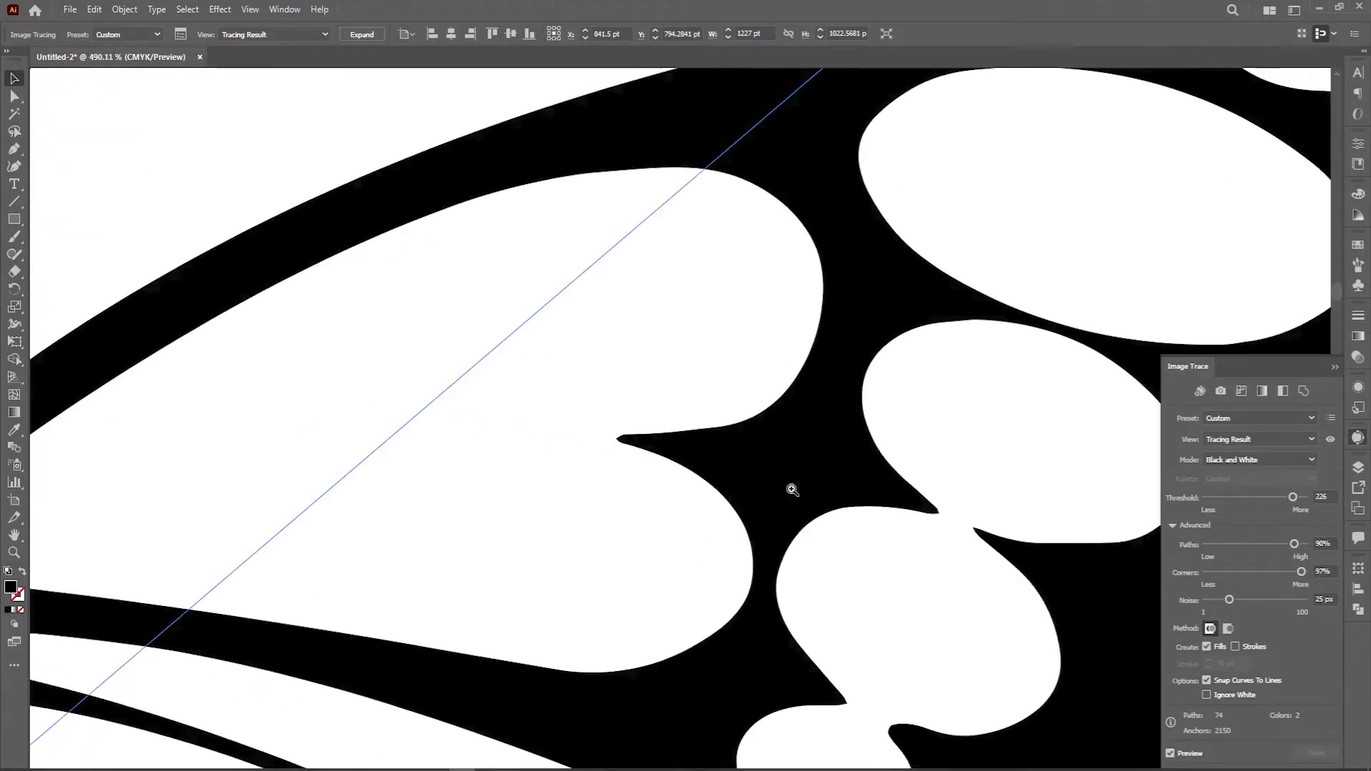
- Try the trace's Noise at 9 px and at 97 px while viewing the butterfly's wings
{"action": "left_click_drag", "start_coordinate": [1022, 597], "coordinate": [824, 504]}
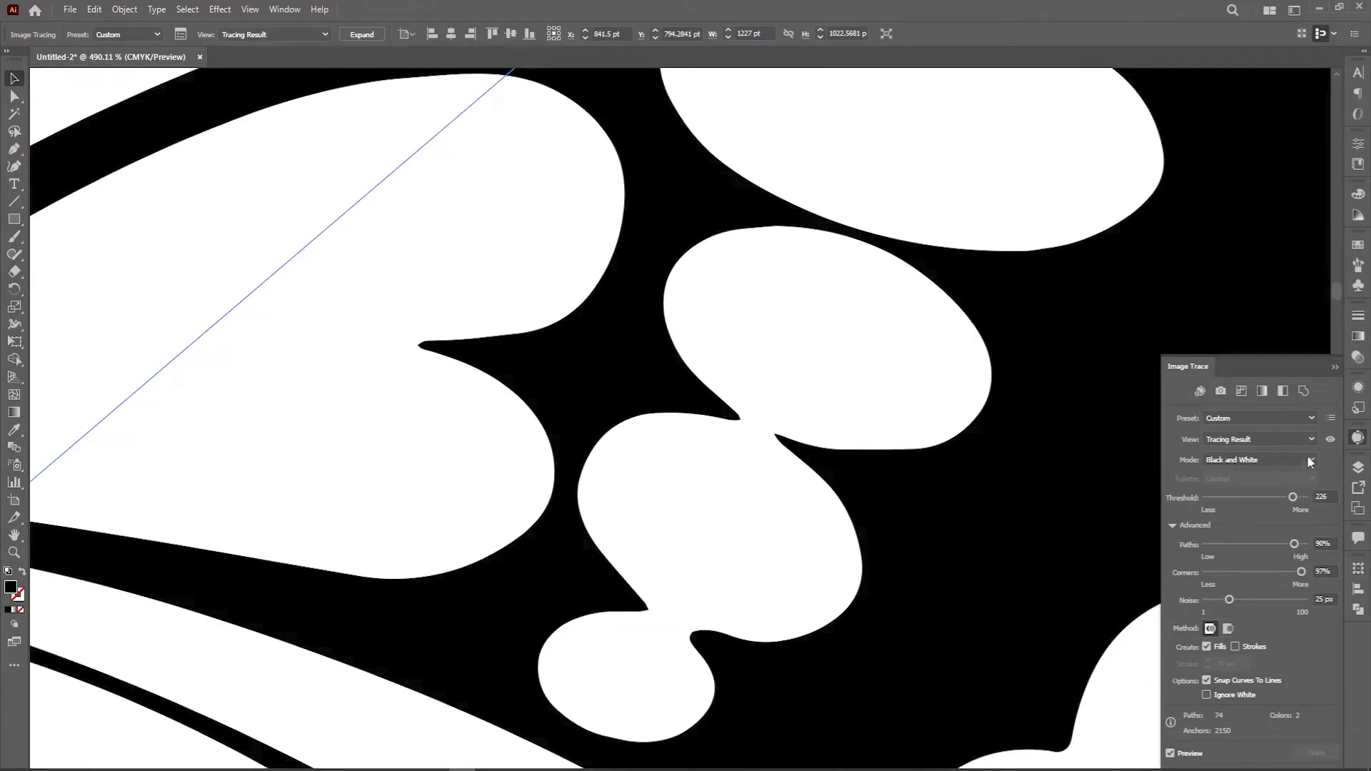
{"action": "left_click", "coordinate": [1331, 440]}
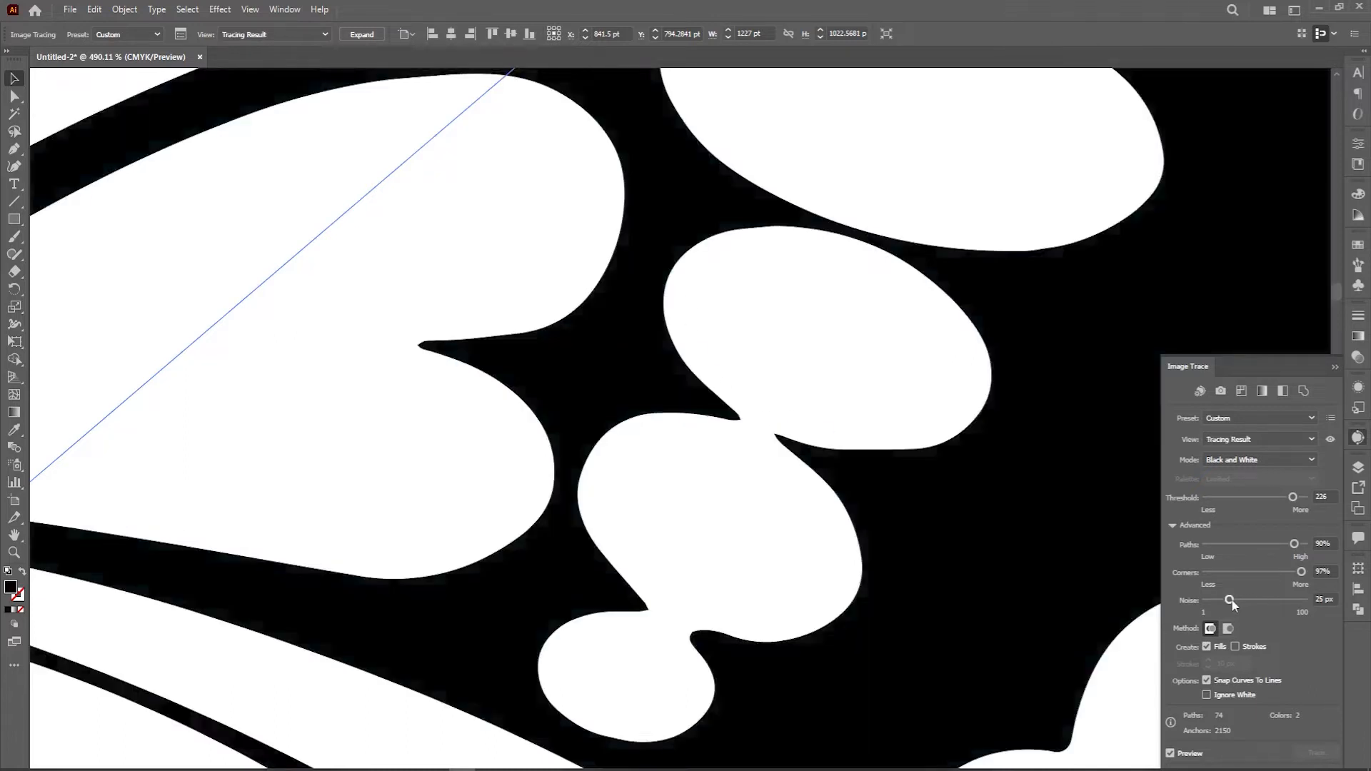
{"action": "left_click_drag", "start_coordinate": [1230, 600], "coordinate": [1213, 600]}
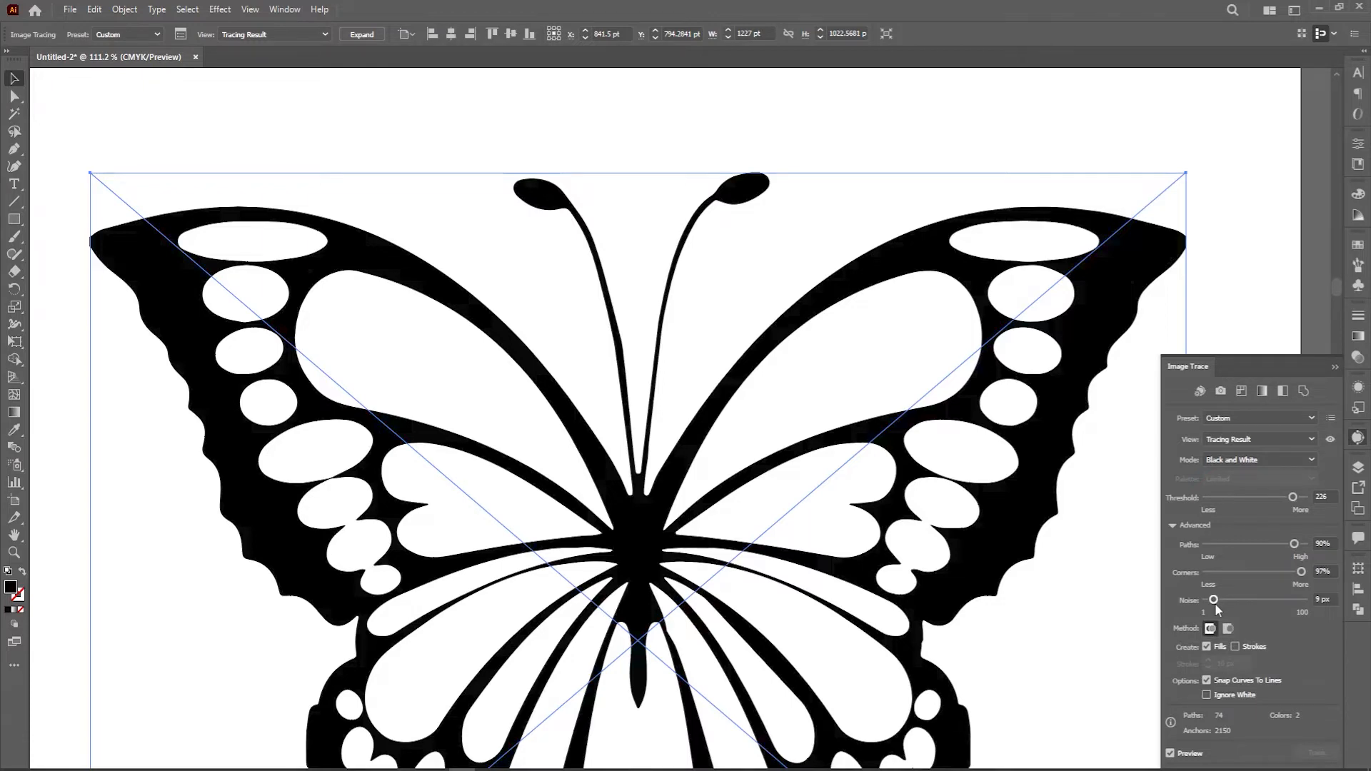
{"action": "left_click_drag", "start_coordinate": [1217, 600], "coordinate": [1299, 601]}
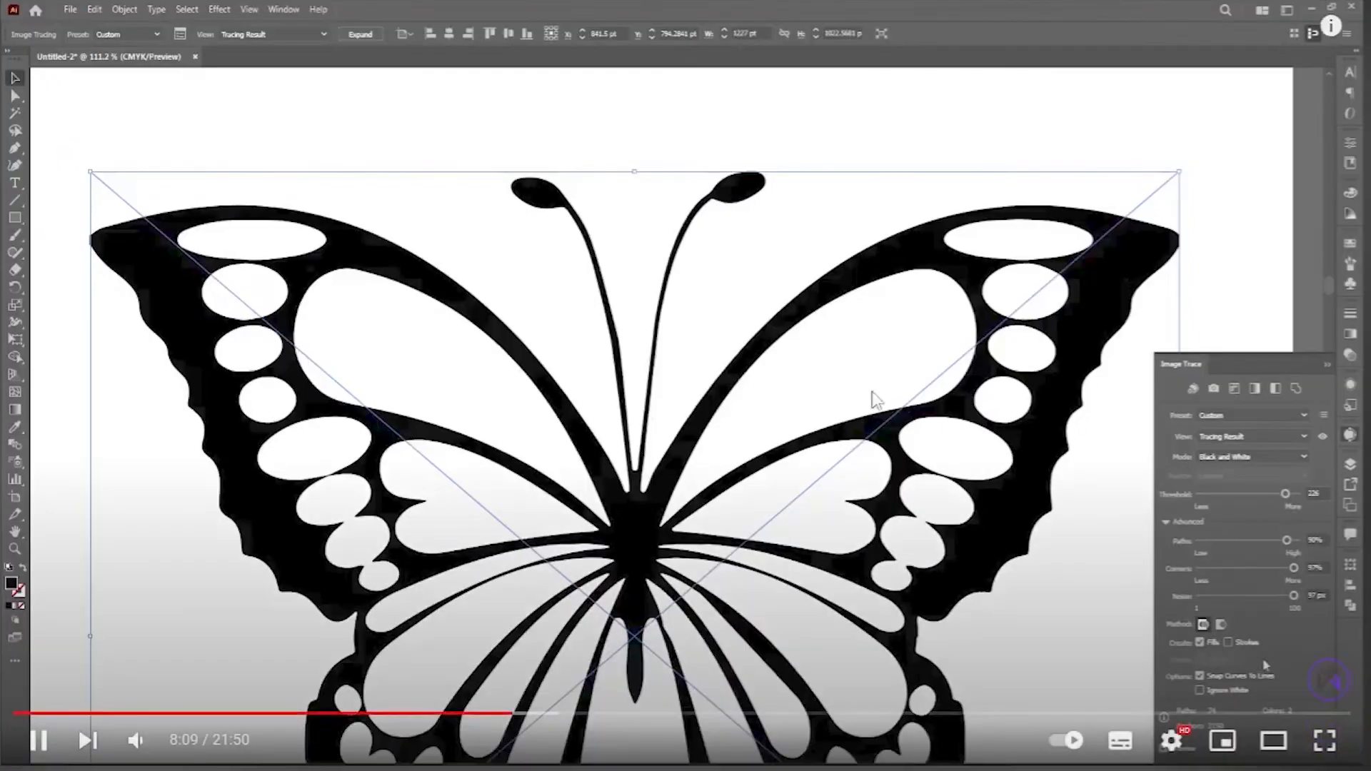
- Pause the tutorial video on YouTube, show its full description, and like the video
{"action": "left_click", "coordinate": [757, 400]}
{"action": "scroll", "coordinate": [757, 399], "scroll_direction": "down", "scroll_amount": 7}
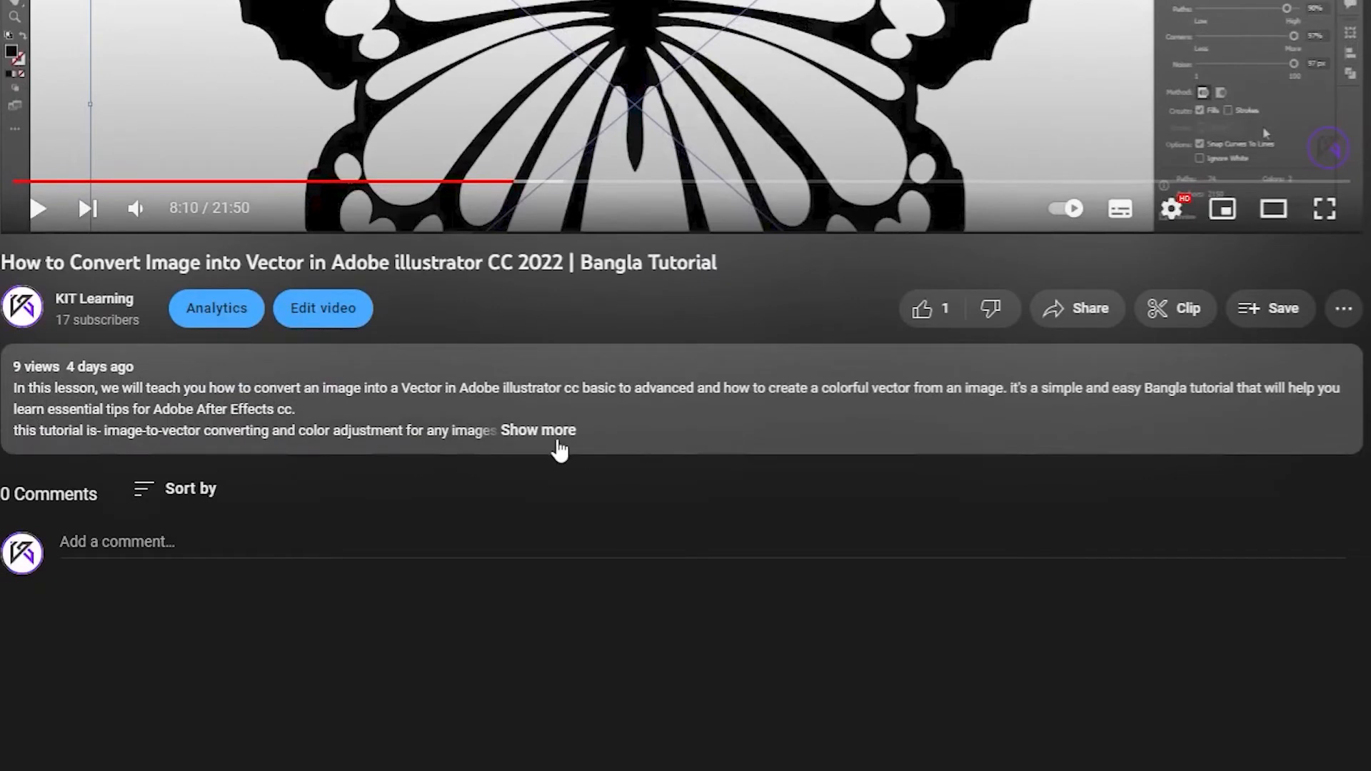
{"action": "left_click", "coordinate": [556, 442]}
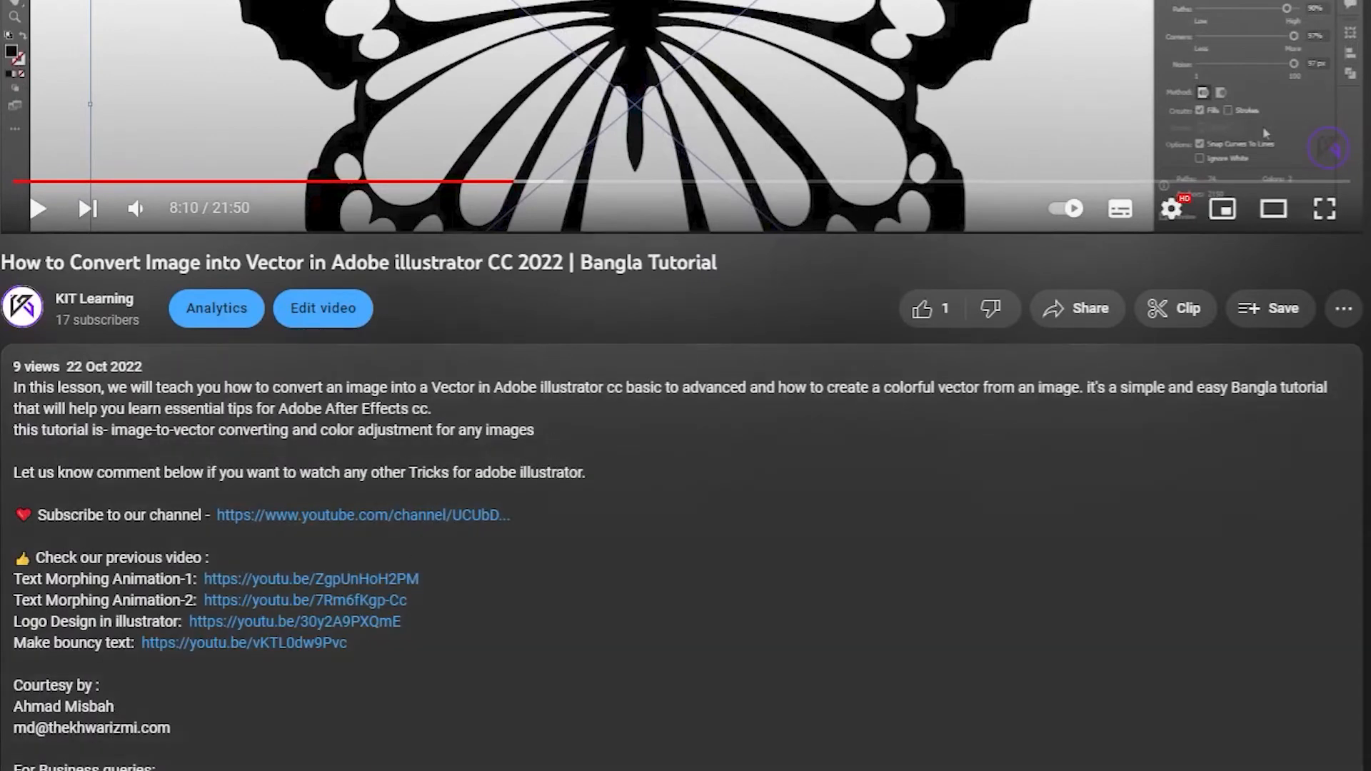
{"action": "scroll", "coordinate": [551, 444], "scroll_direction": "down", "scroll_amount": 1}
{"action": "scroll", "coordinate": [950, 763], "scroll_direction": "up", "scroll_amount": 6}
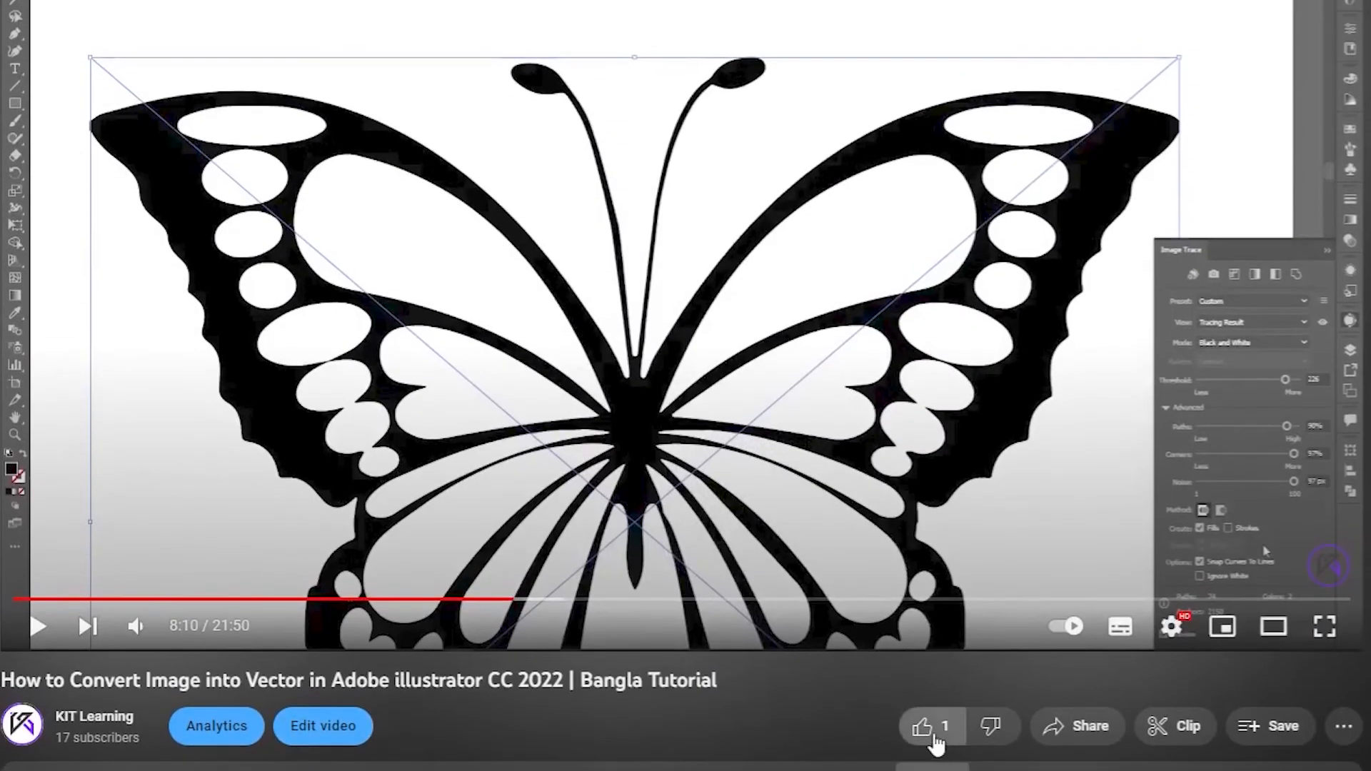
{"action": "left_click", "coordinate": [937, 742]}
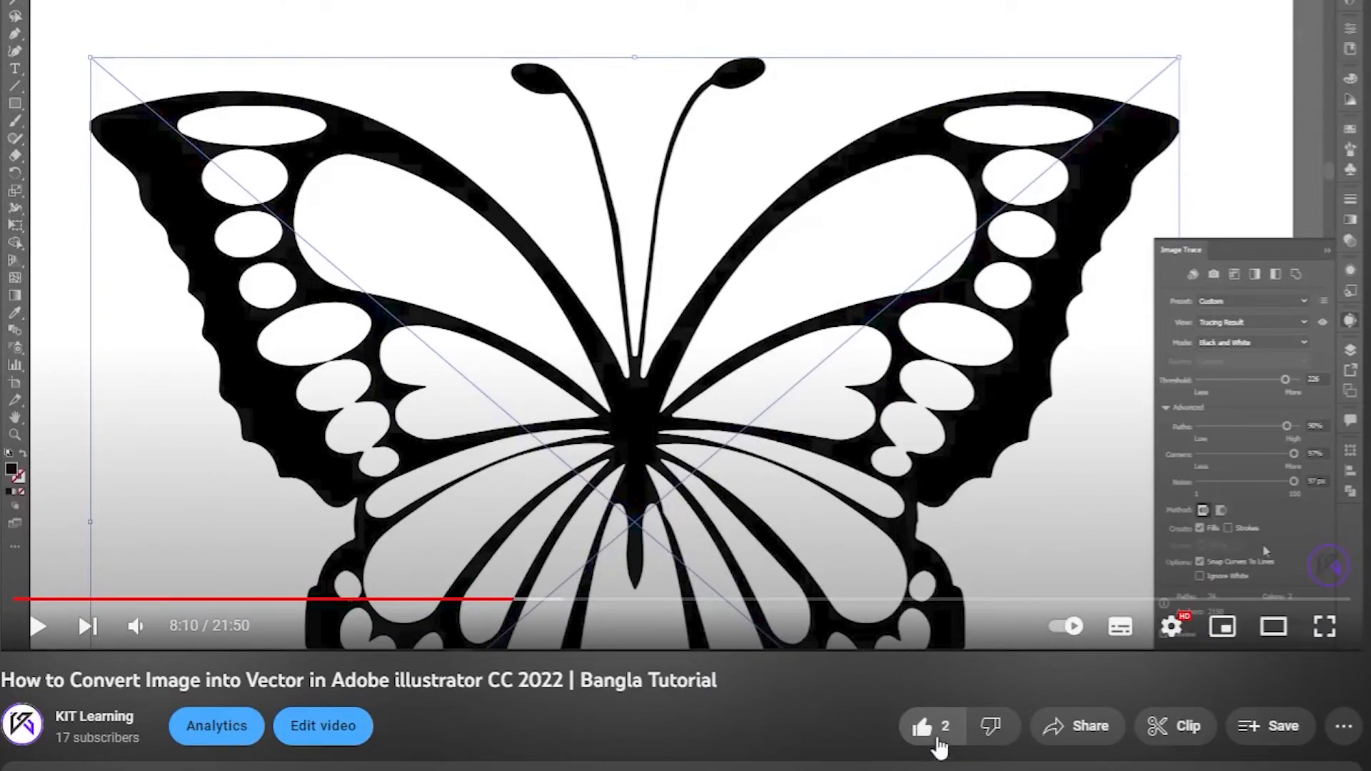
{"action": "left_click", "coordinate": [1324, 627]}
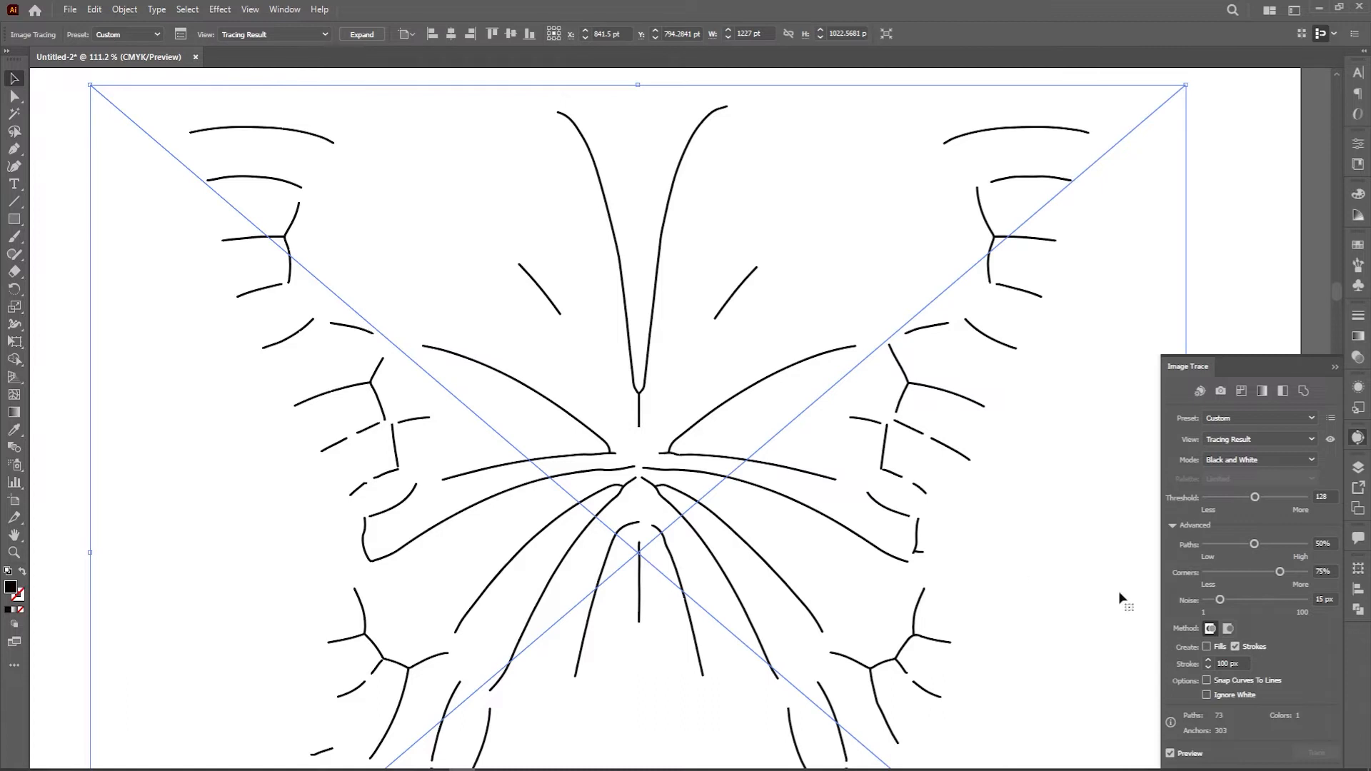
- Create the trace from fills instead of strokes, with Snap Curves To Lines and Ignore White enabled
{"action": "left_click", "coordinate": [1206, 647]}
{"action": "left_click", "coordinate": [1237, 647]}
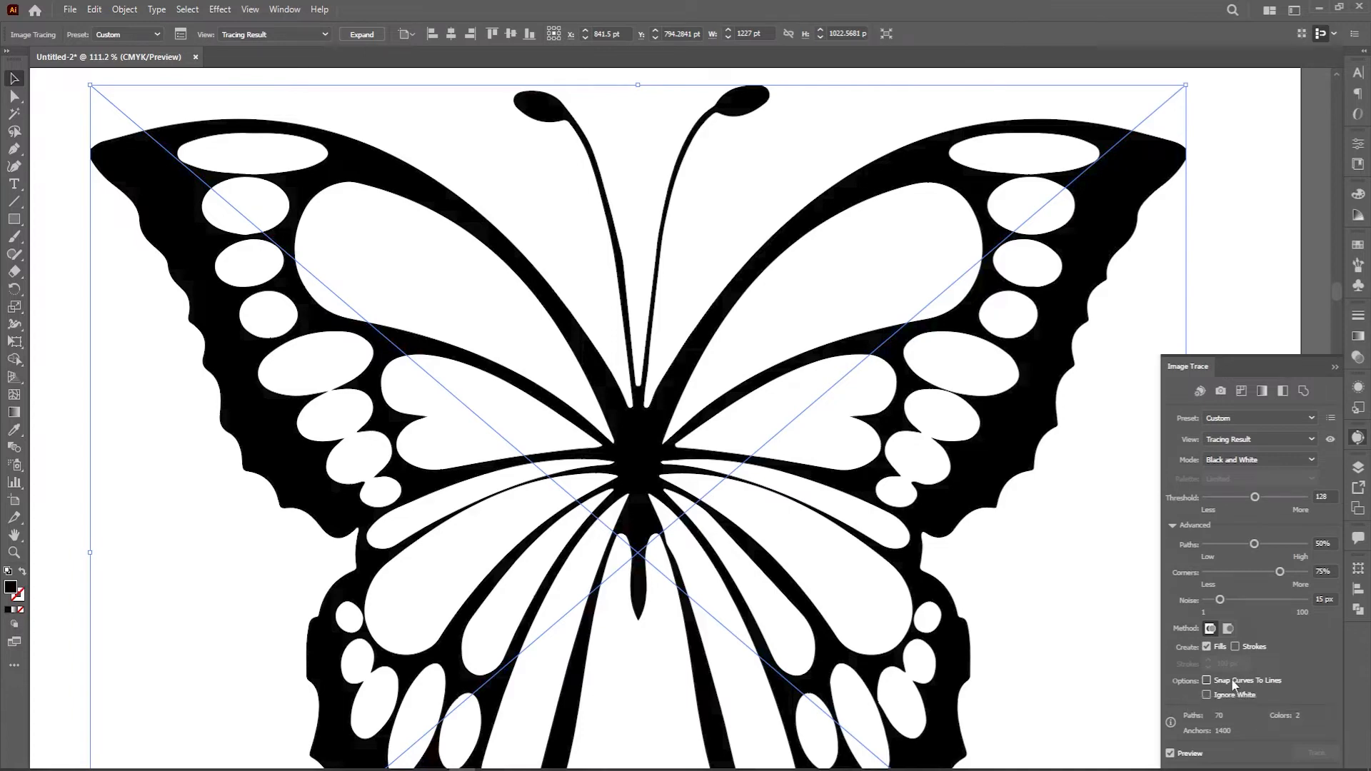
{"action": "left_click", "coordinate": [1231, 680]}
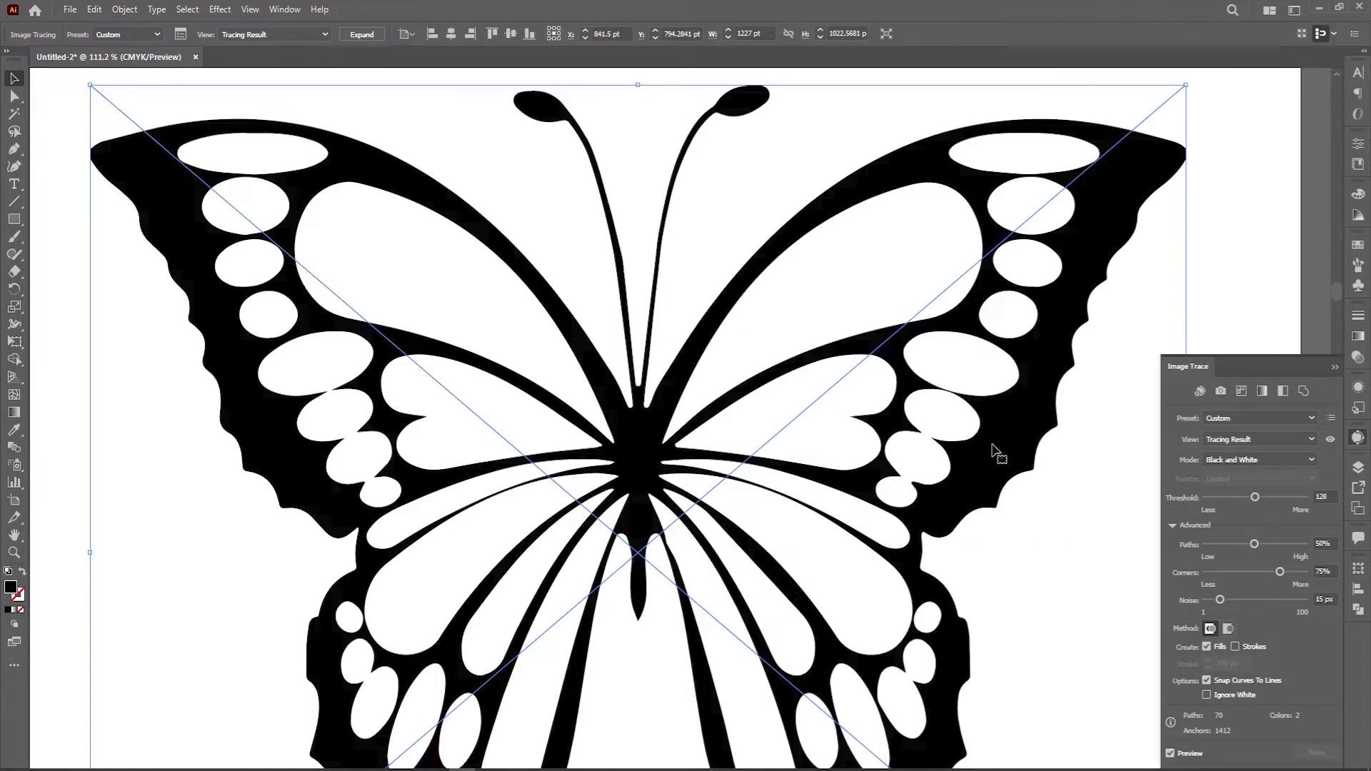
{"action": "key", "text": "ctrl+0"}
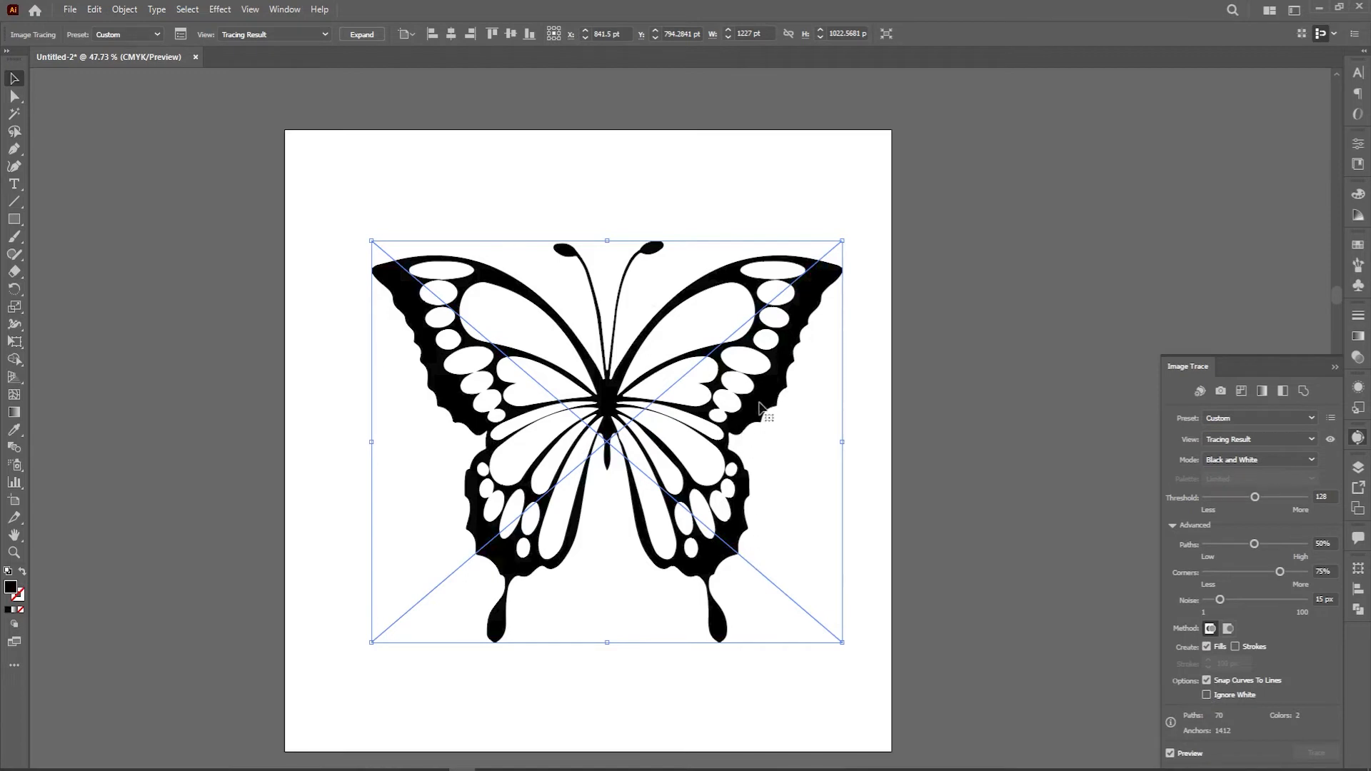
{"action": "left_click", "coordinate": [1206, 696]}
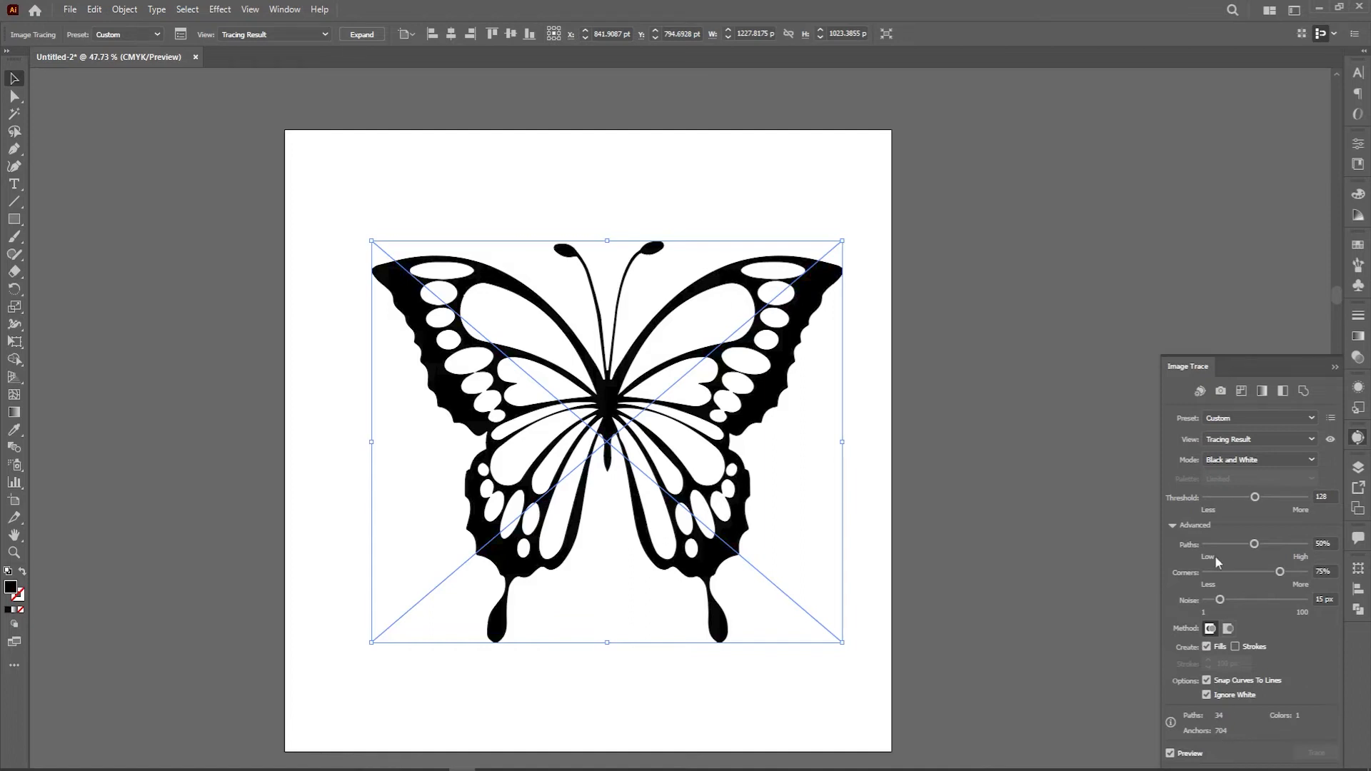
- Set the trace's Paths to 90% and expand the butterfly tracing into editable vector paths
{"action": "left_click_drag", "start_coordinate": [1255, 548], "coordinate": [1295, 550]}
{"action": "left_click_drag", "start_coordinate": [1295, 545], "coordinate": [1214, 551]}
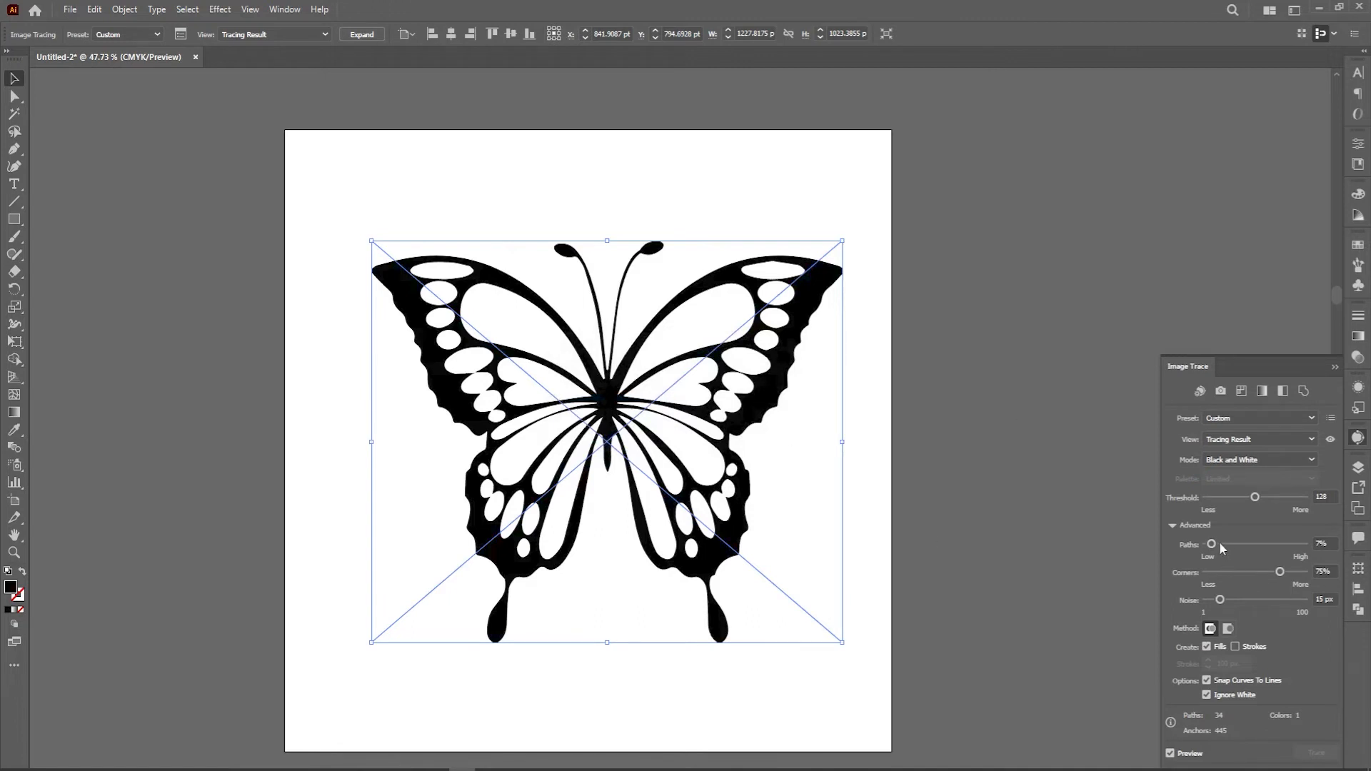
{"action": "left_click_drag", "start_coordinate": [1212, 544], "coordinate": [1294, 544]}
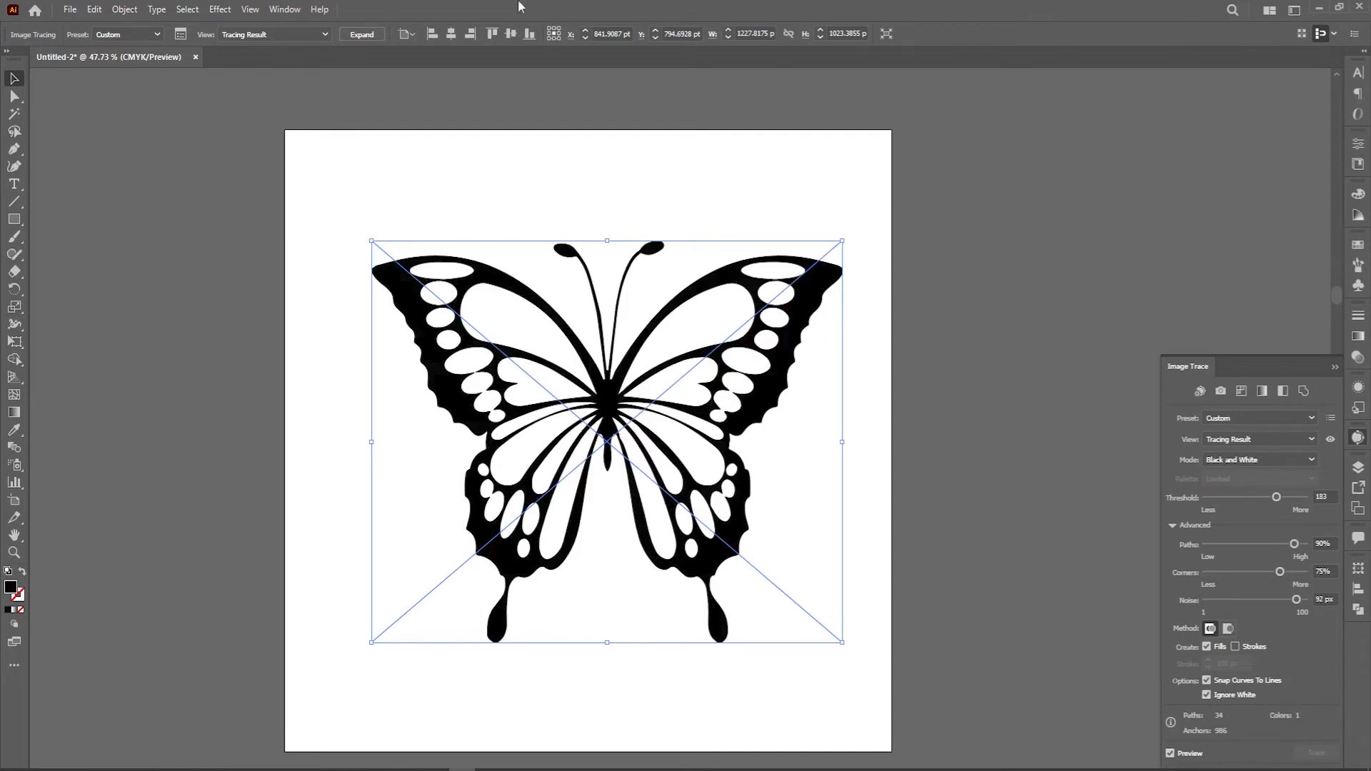
{"action": "left_click", "coordinate": [365, 35]}
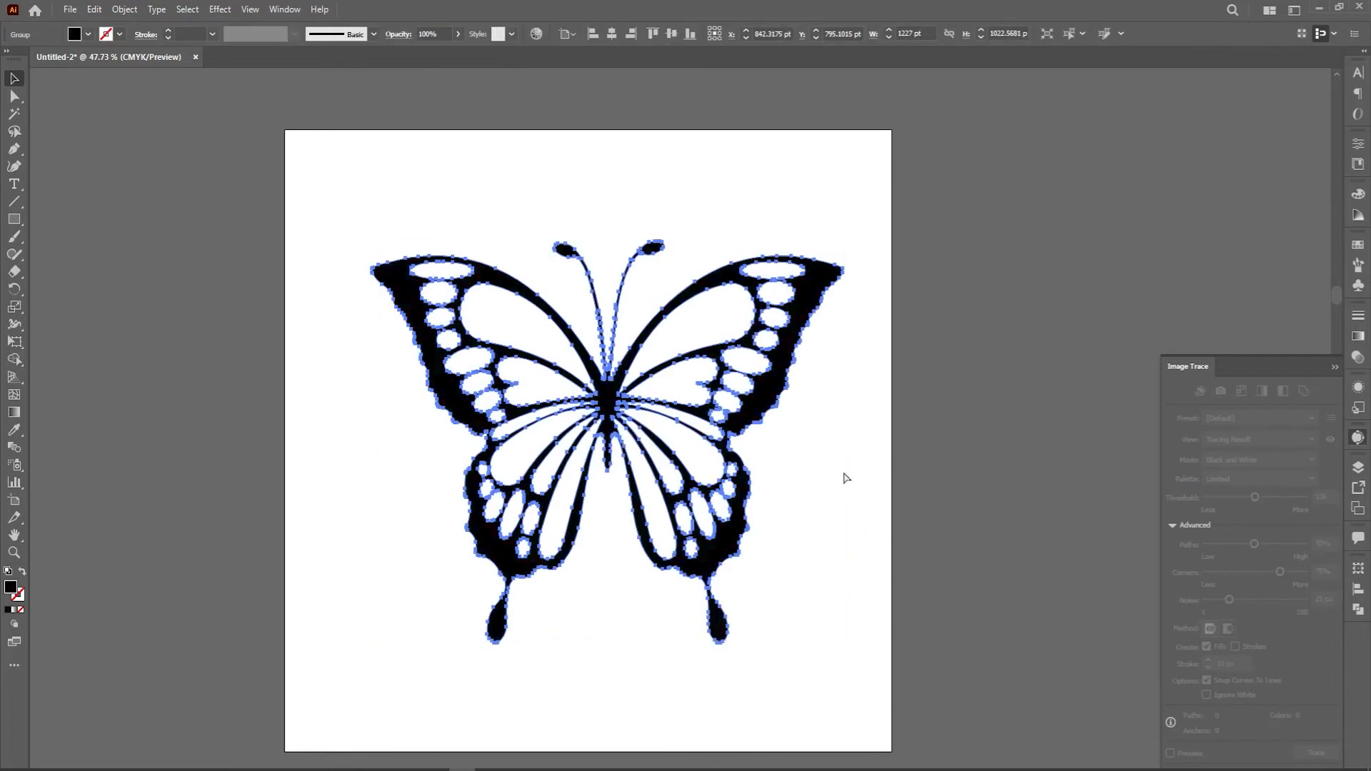
- Inspect the expanded paths around the large opening and the uppermost oval of the butterfly's right wing
{"action": "left_click_drag", "start_coordinate": [656, 370], "coordinate": [753, 415]}
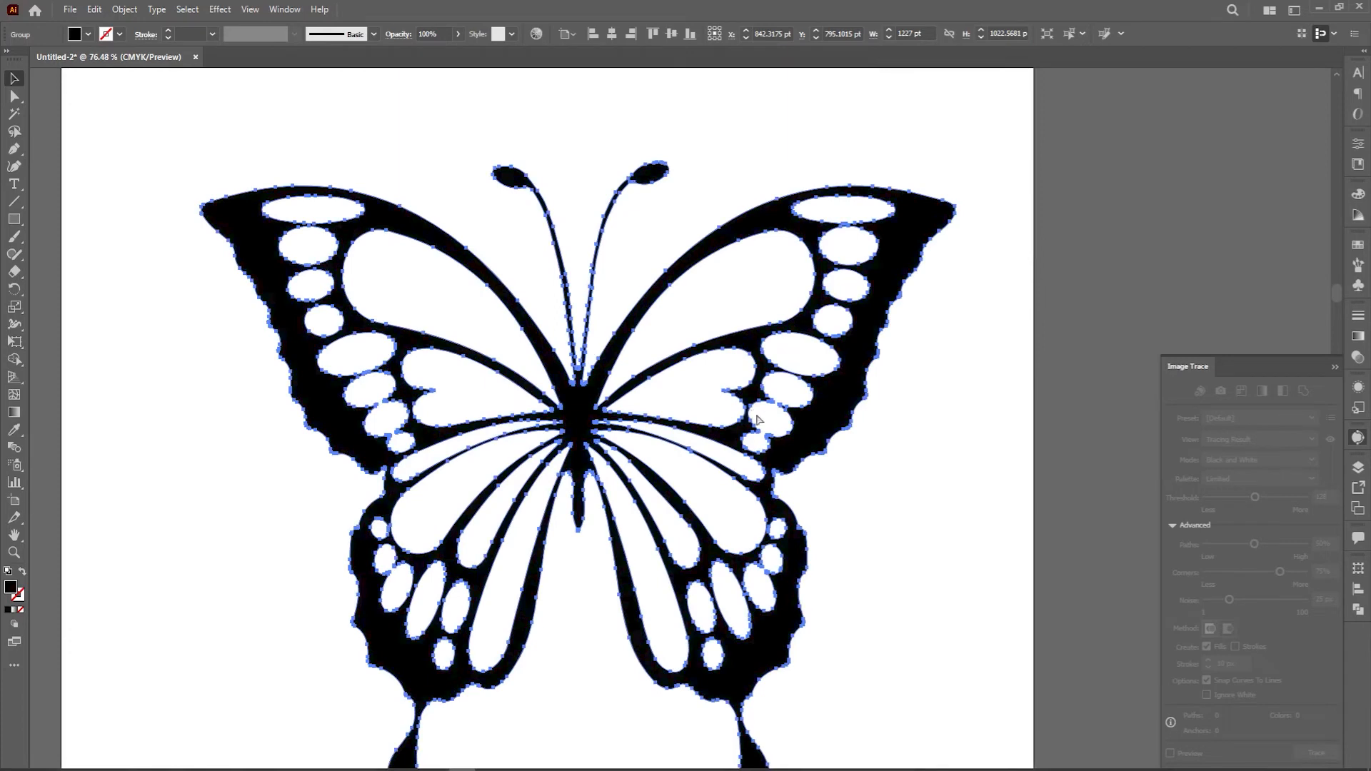
{"action": "left_click", "coordinate": [788, 282]}
{"action": "left_click", "coordinate": [807, 327]}
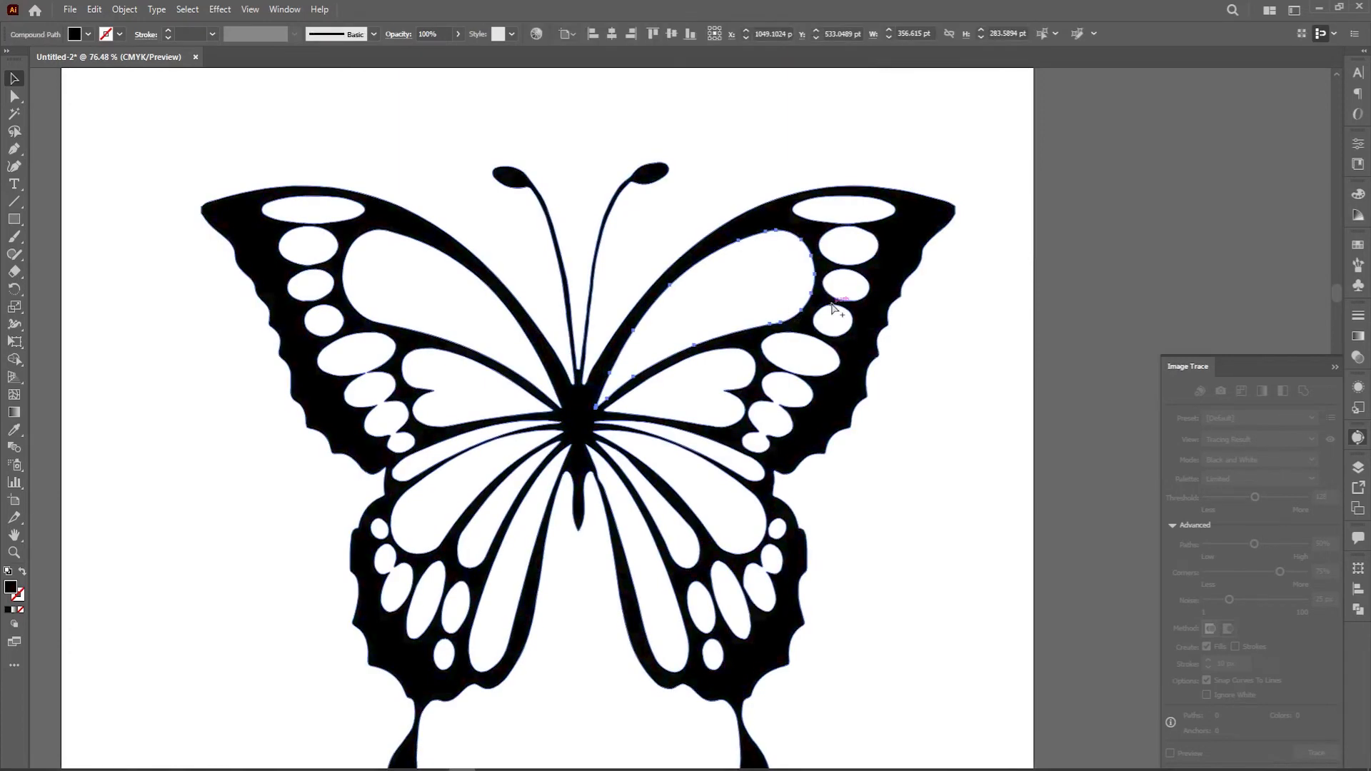
{"action": "left_click", "coordinate": [848, 282]}
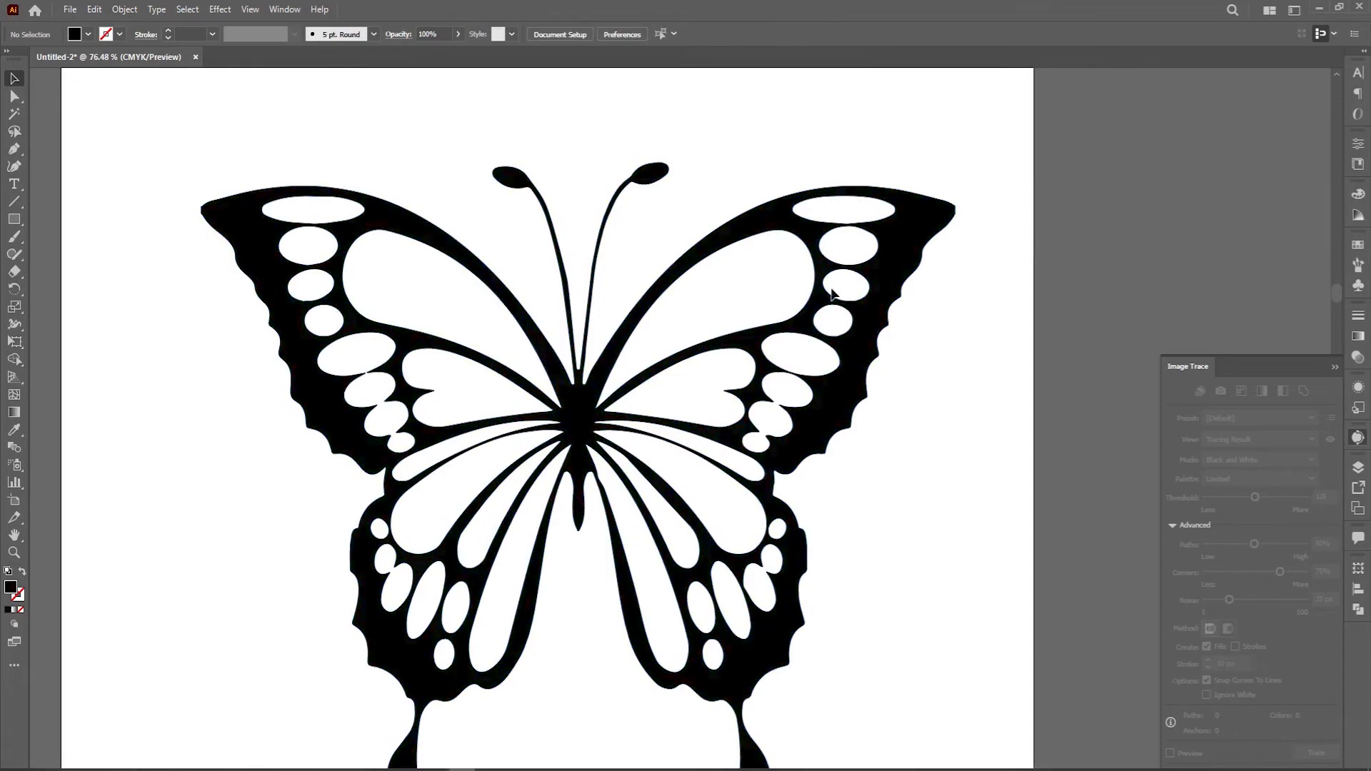
{"action": "left_click", "coordinate": [801, 217]}
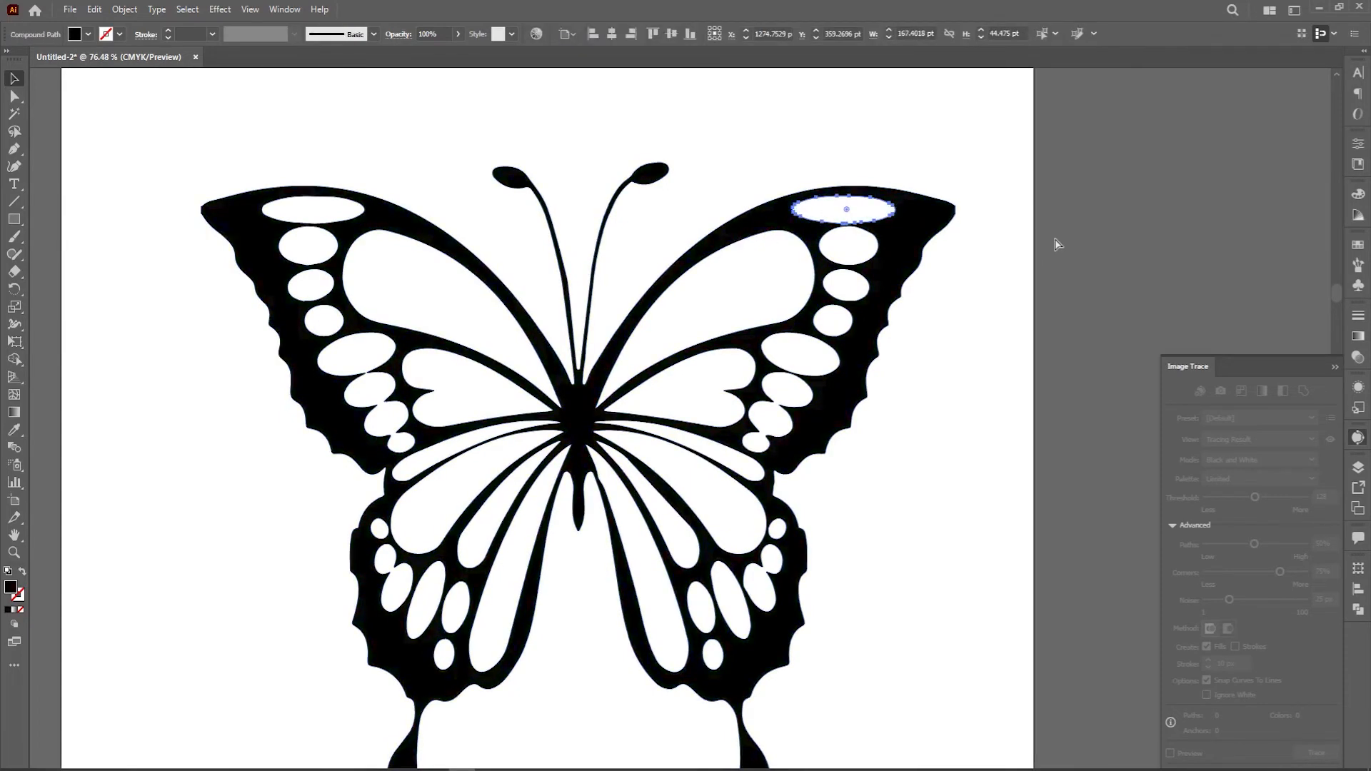
{"action": "left_click", "coordinate": [979, 203]}
- Select all of the butterfly's anchor points to view its complete outline, and clear the selection
{"action": "left_click_drag", "start_coordinate": [1026, 100], "coordinate": [43, 766]}
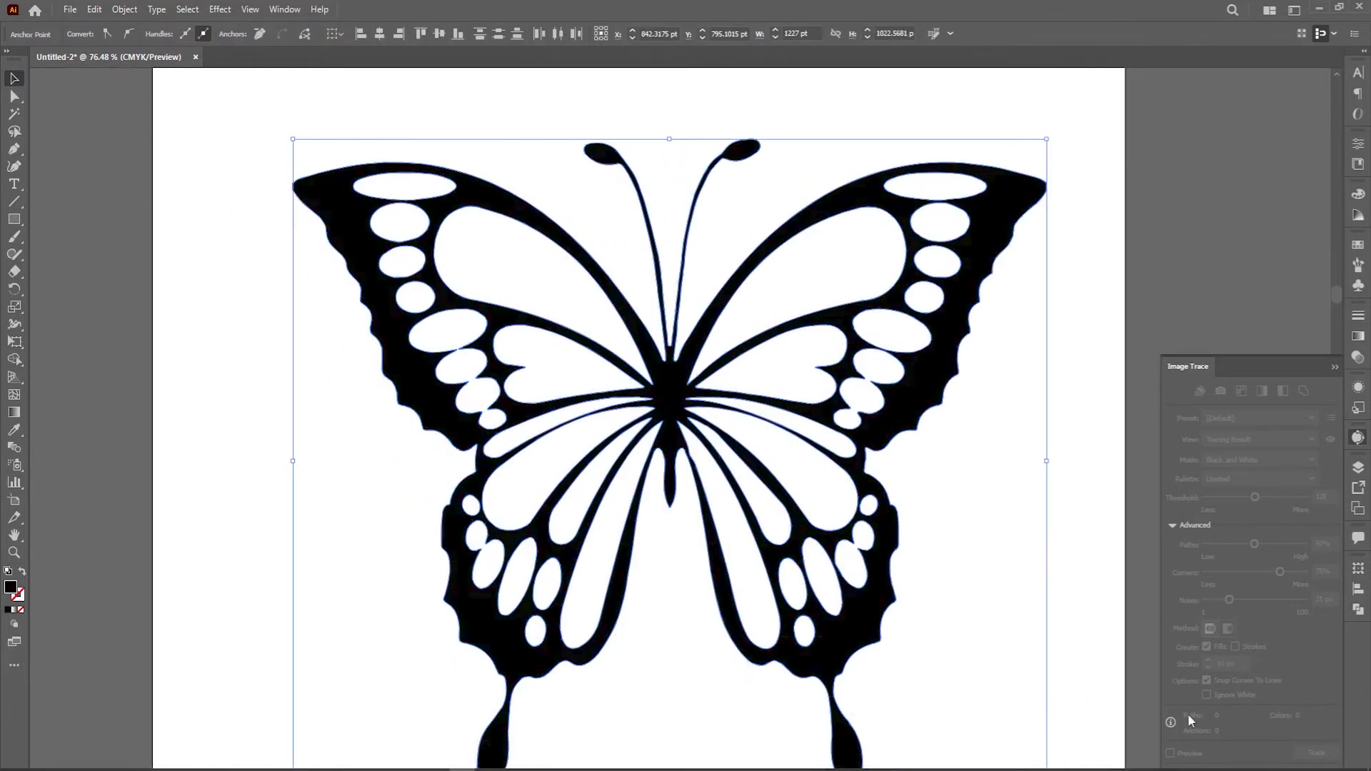
{"action": "scroll", "coordinate": [957, 607], "scroll_direction": "down", "scroll_amount": 3}
{"action": "left_click_drag", "start_coordinate": [761, 560], "coordinate": [625, 486]}
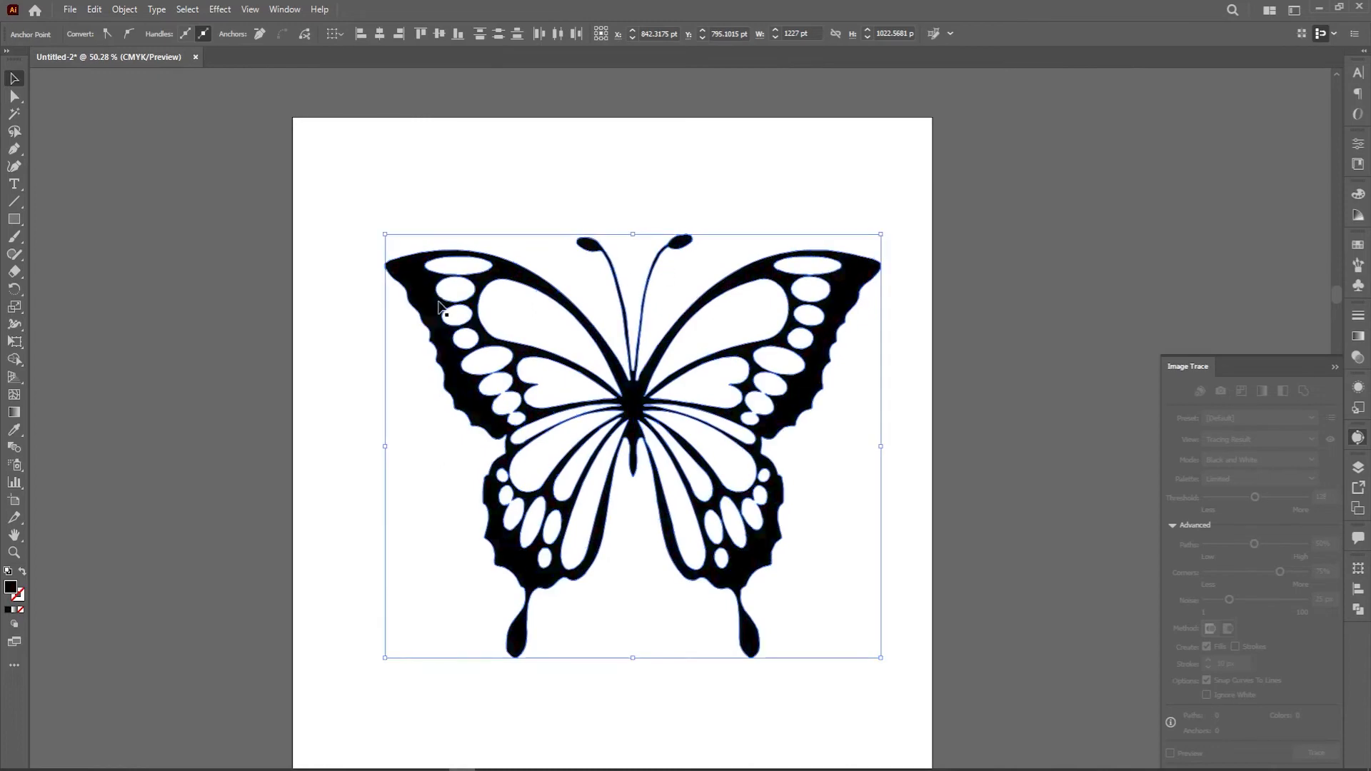
{"action": "left_click", "coordinate": [998, 233]}
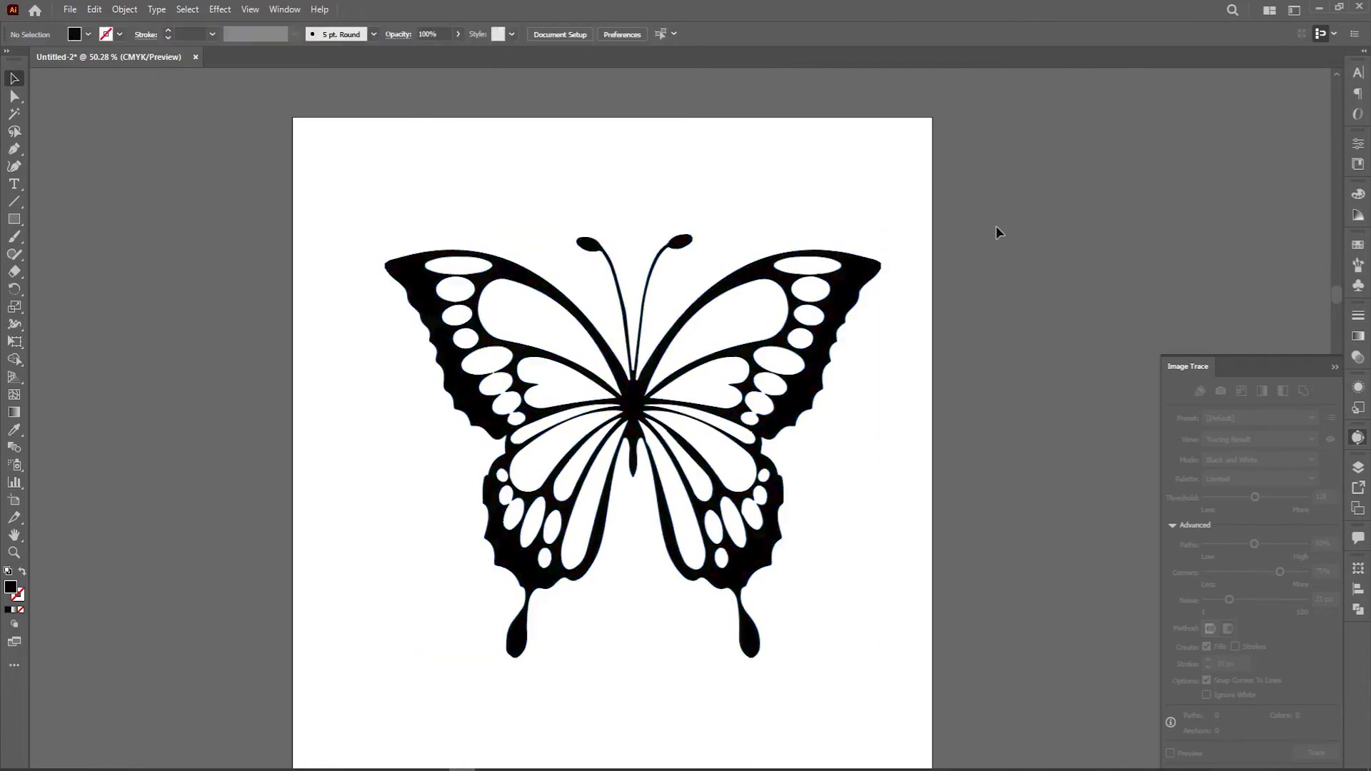
- Show the color swatches and place the linked colors.jpg chart beside the artboard
{"action": "left_click", "coordinate": [869, 268]}
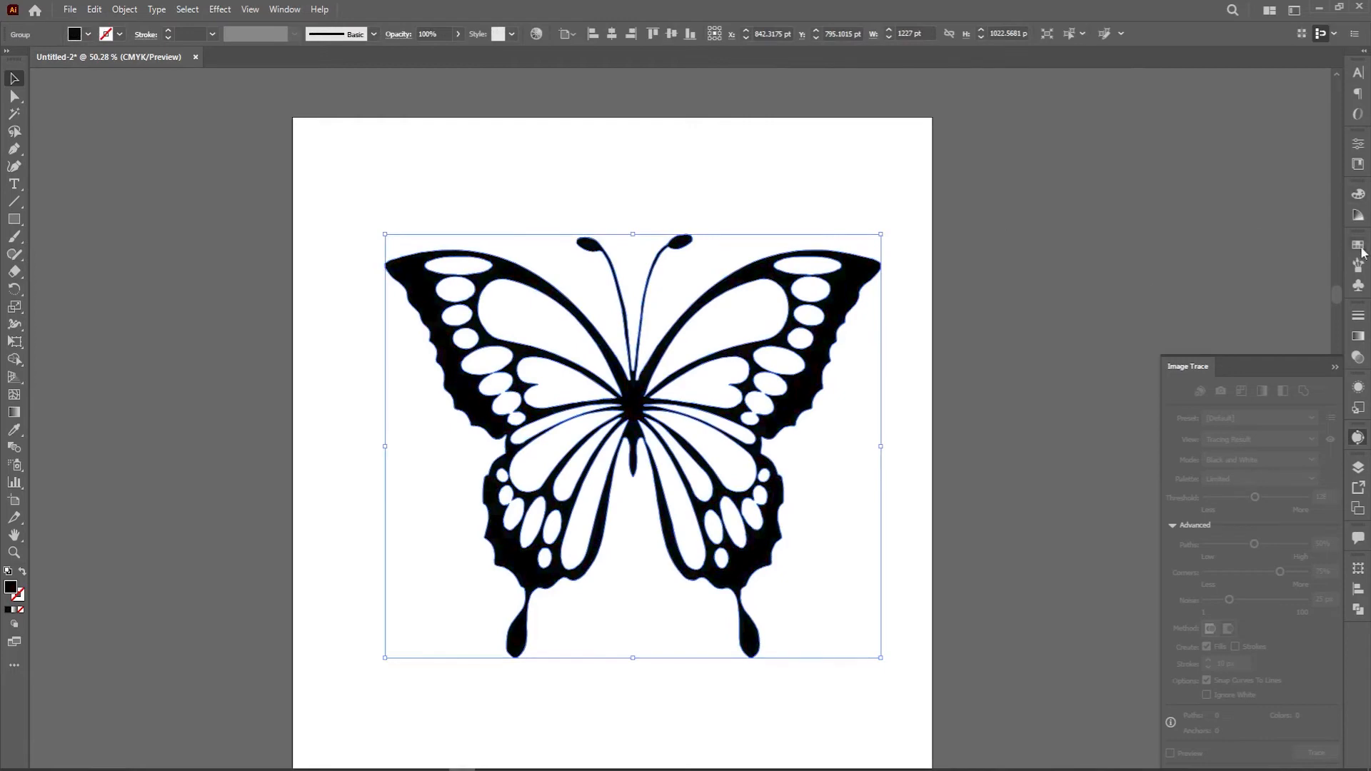
{"action": "left_click", "coordinate": [1362, 243]}
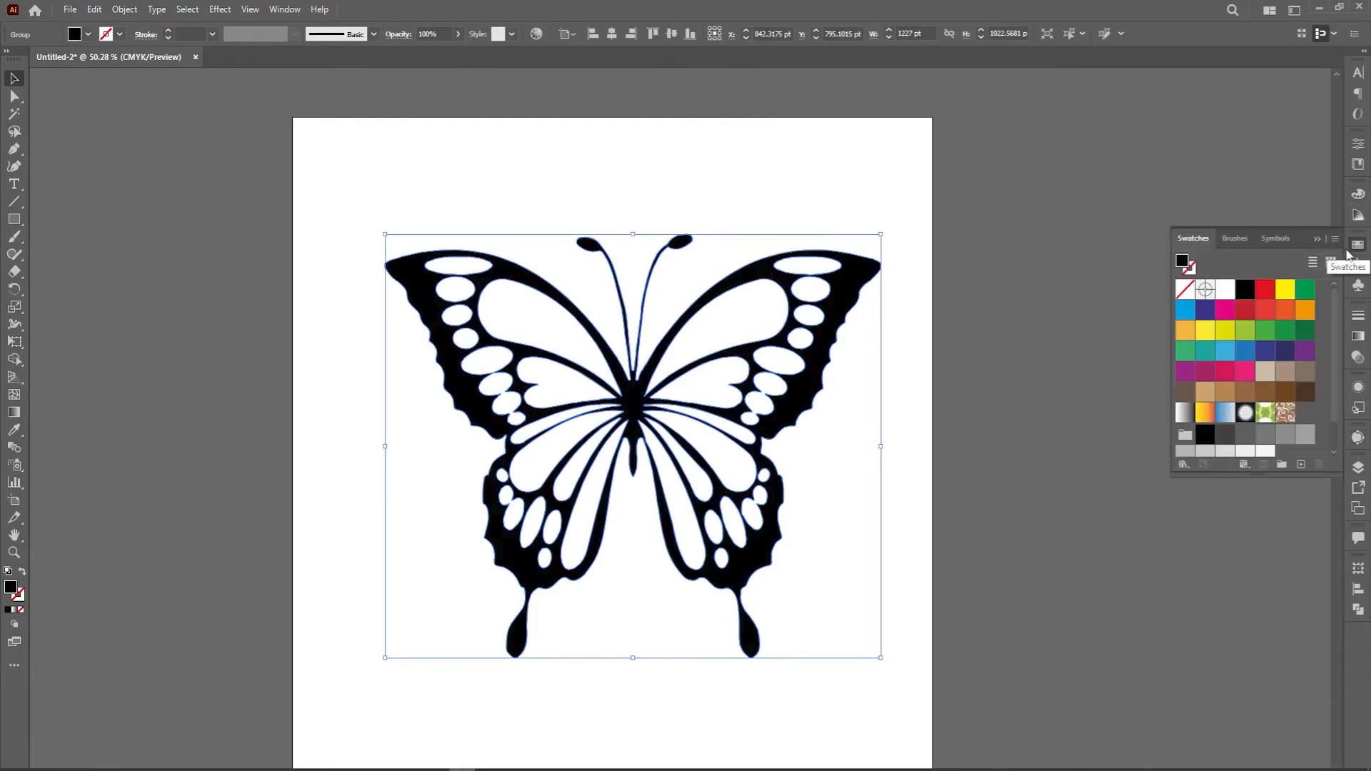
{"action": "left_click", "coordinate": [1080, 202]}
{"action": "left_click_drag", "start_coordinate": [1091, 491], "coordinate": [1000, 472]}
{"action": "left_click_drag", "start_coordinate": [1108, 520], "coordinate": [629, 447]}
{"action": "left_click_drag", "start_coordinate": [1120, 364], "coordinate": [624, 360]}
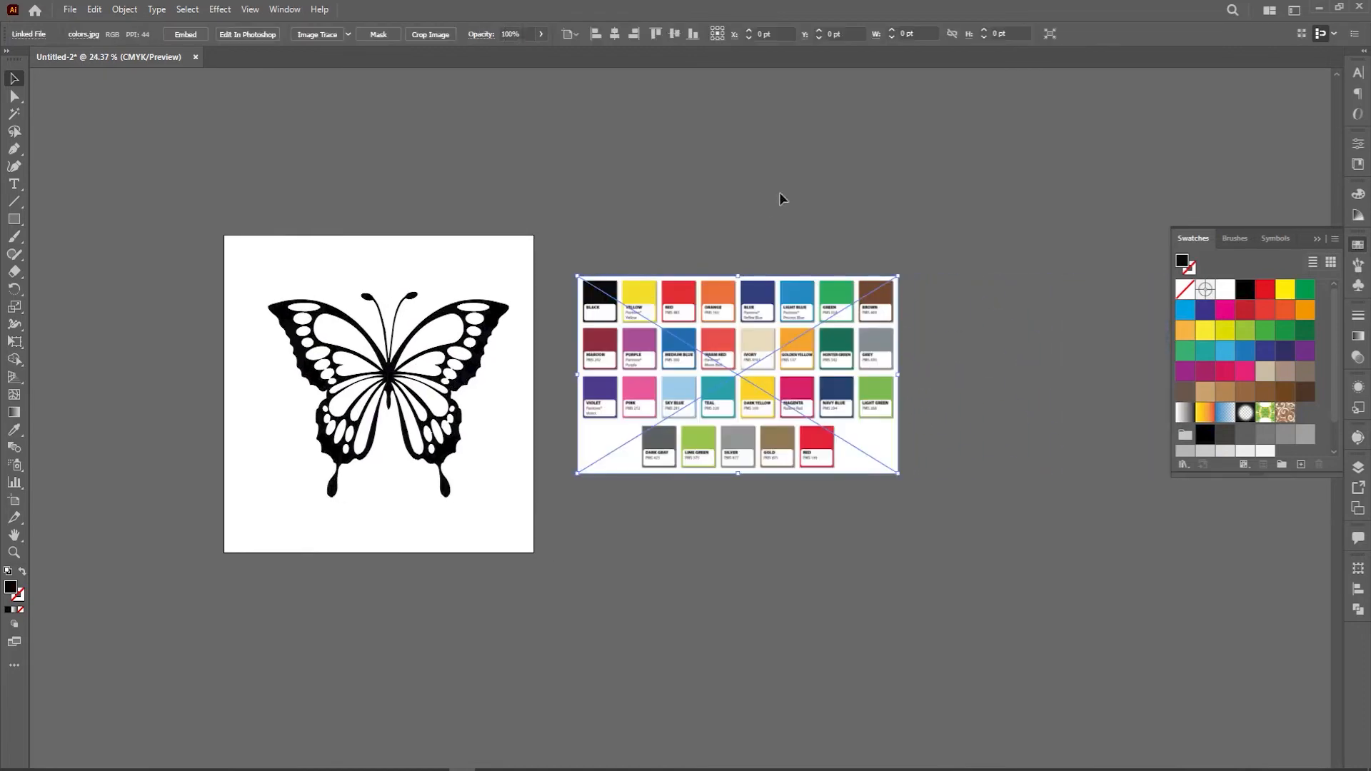
{"action": "left_click", "coordinate": [781, 198]}
- Select the butterfly and recolor it with the chart's Purple using the Eyedropper
{"action": "left_click_drag", "start_coordinate": [595, 426], "coordinate": [780, 482]}
{"action": "key", "text": "Tab"}
{"action": "left_click_drag", "start_coordinate": [517, 399], "coordinate": [691, 472]}
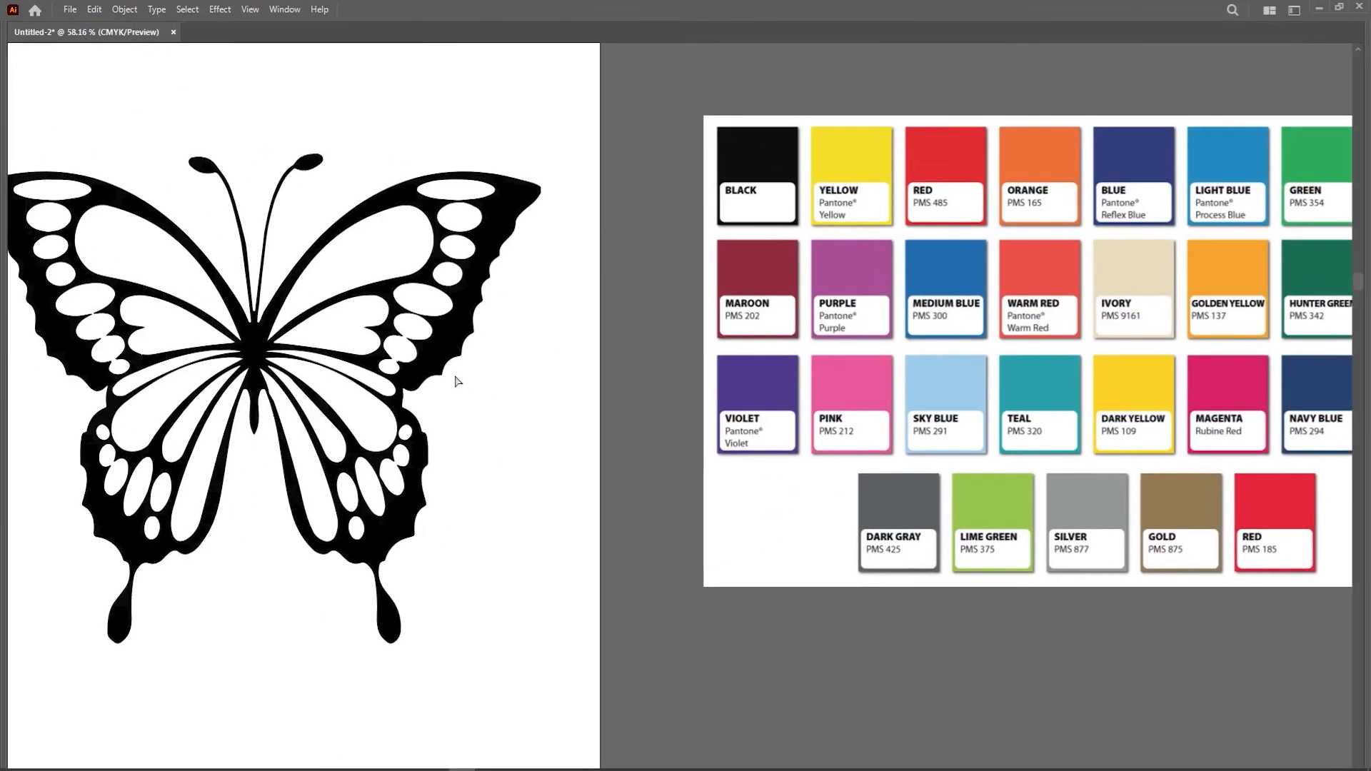
{"action": "left_click", "coordinate": [451, 345]}
{"action": "key", "text": "Tab"}
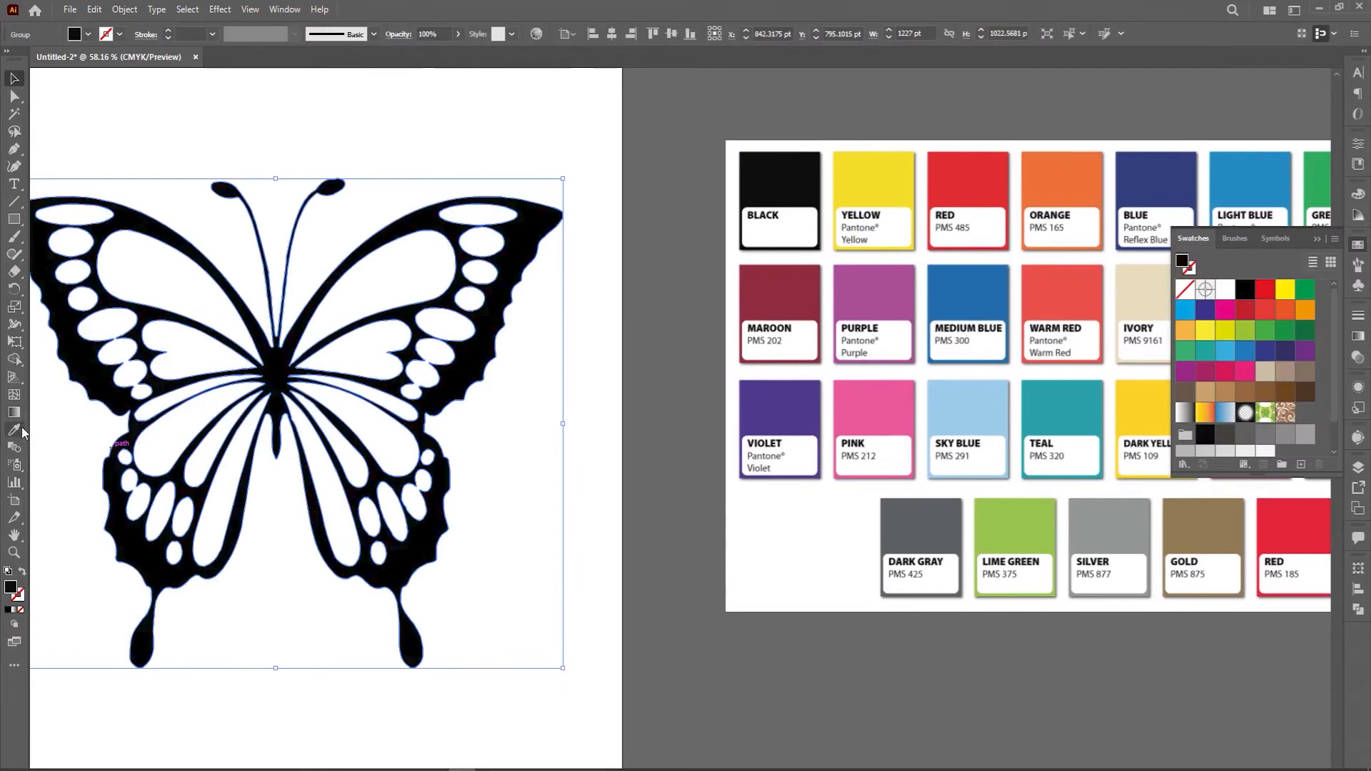
{"action": "left_click", "coordinate": [14, 429]}
{"action": "key", "text": "Tab"}
{"action": "left_click", "coordinate": [870, 268]}
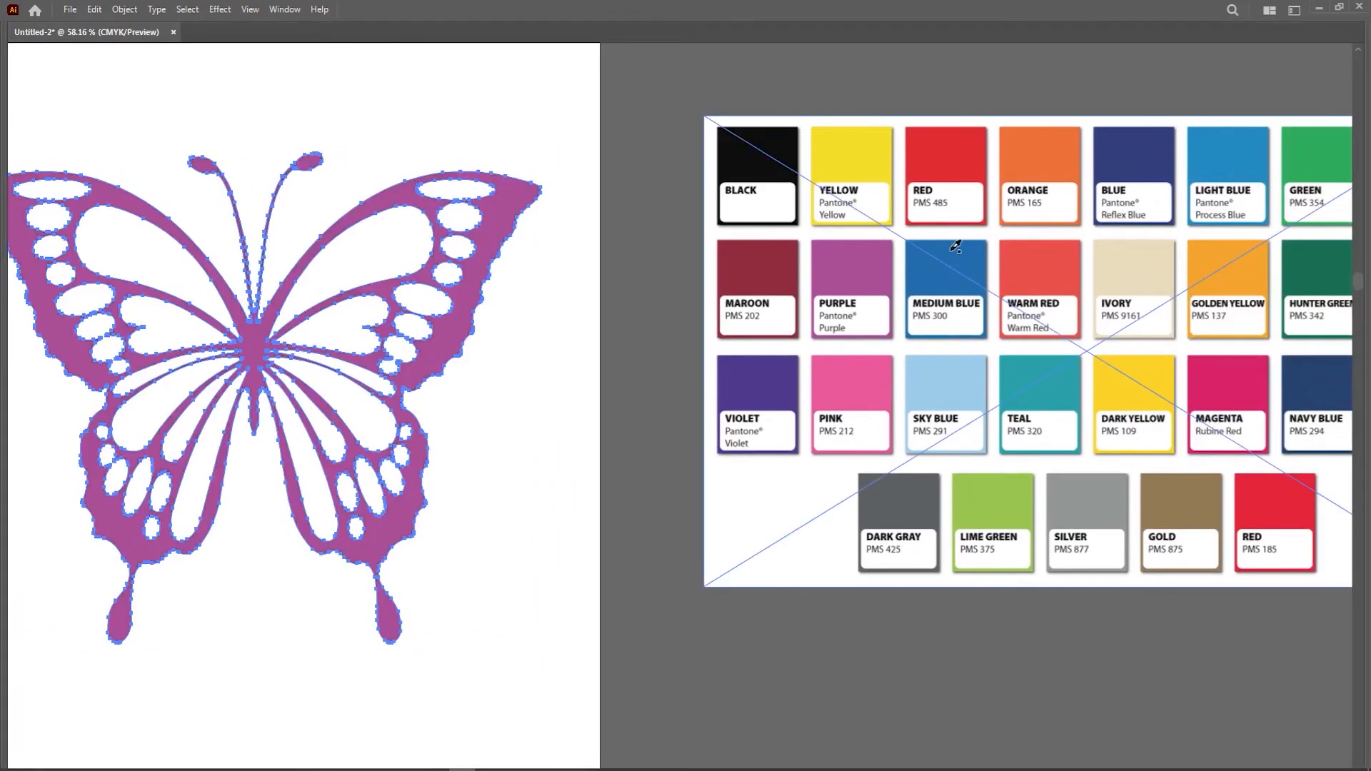
- Sample Medium Blue, Orange, Blue and Magenta from the chart in turn, and leave the butterfly in Dark Yellow
{"action": "left_click", "coordinate": [955, 246]}
{"action": "left_click", "coordinate": [1051, 168]}
{"action": "left_click", "coordinate": [1143, 143]}
{"action": "left_click", "coordinate": [1234, 371]}
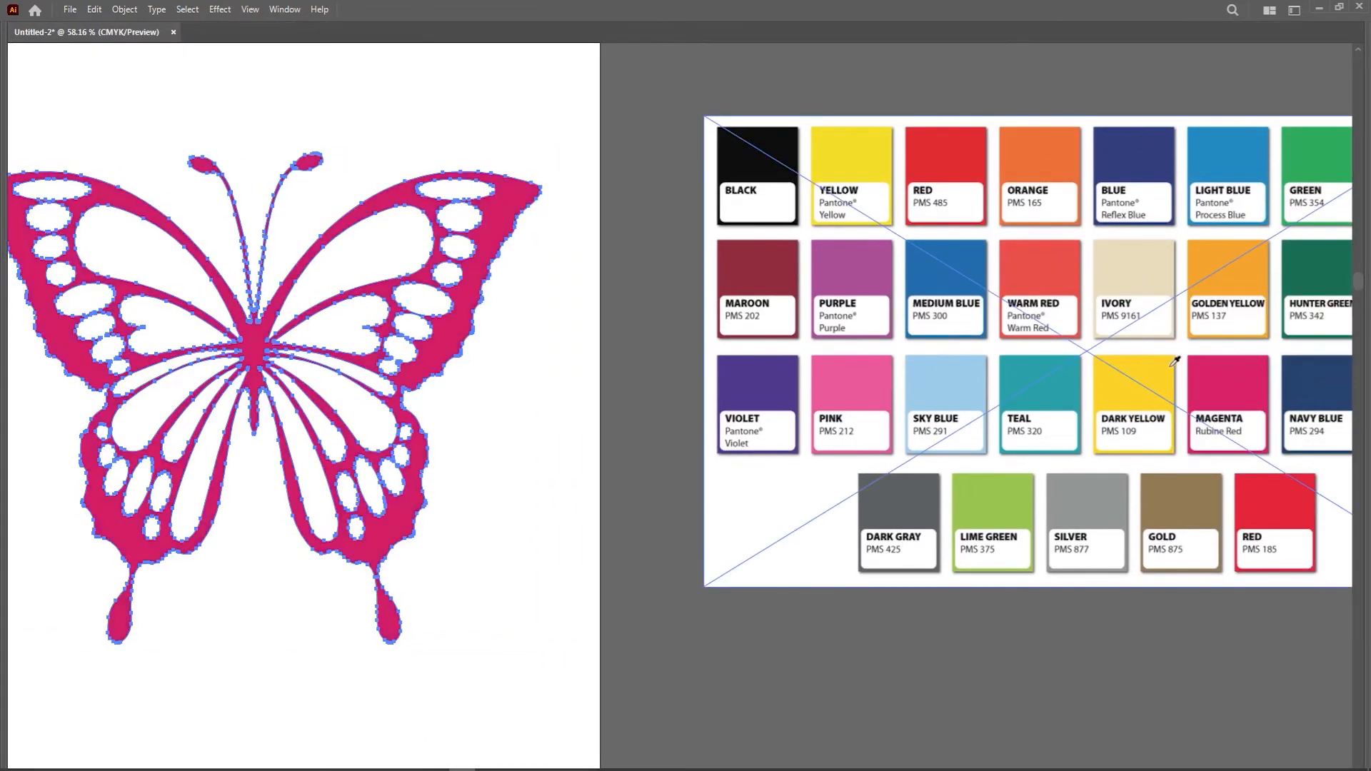
{"action": "left_click", "coordinate": [1172, 362]}
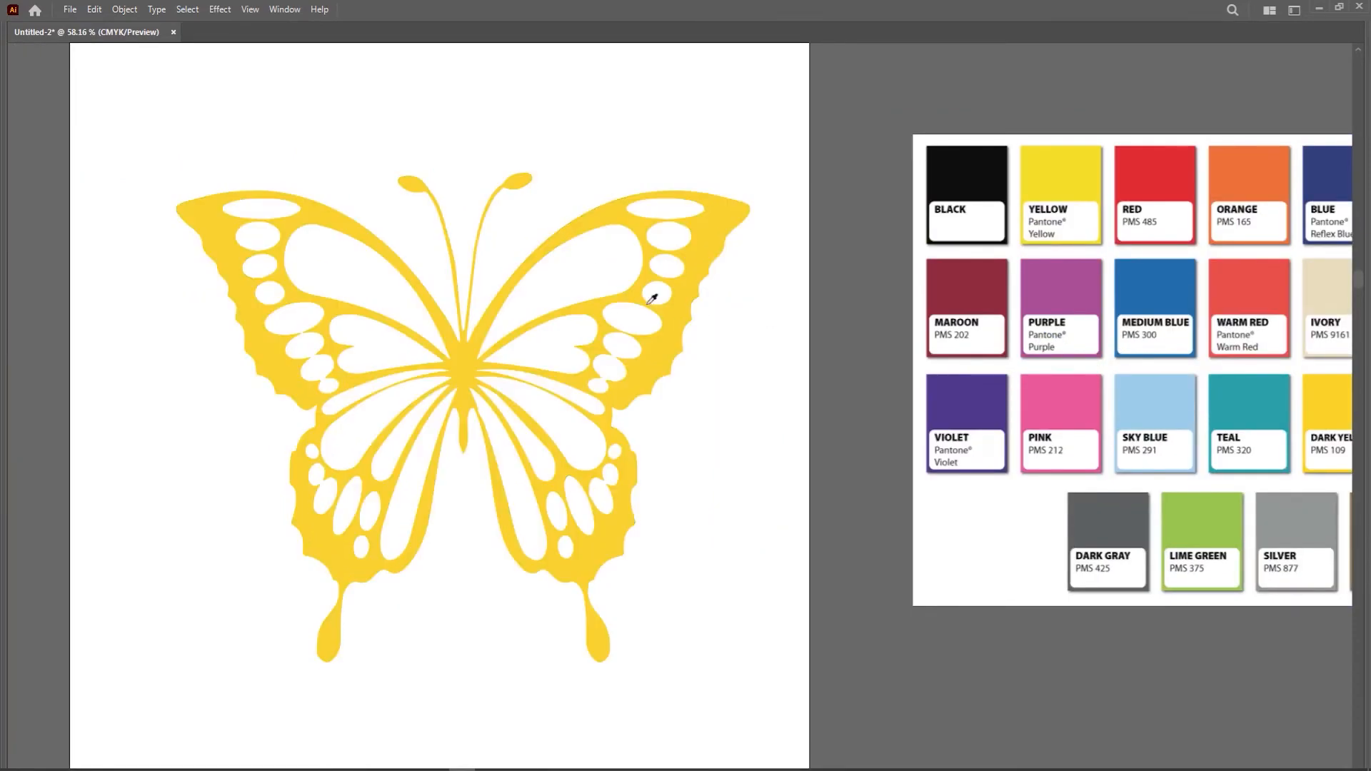
- Move the yellow butterfly partly off the artboard to check that its wing openings are transparent
{"action": "scroll", "coordinate": [781, 203], "scroll_direction": "down", "scroll_amount": 3}
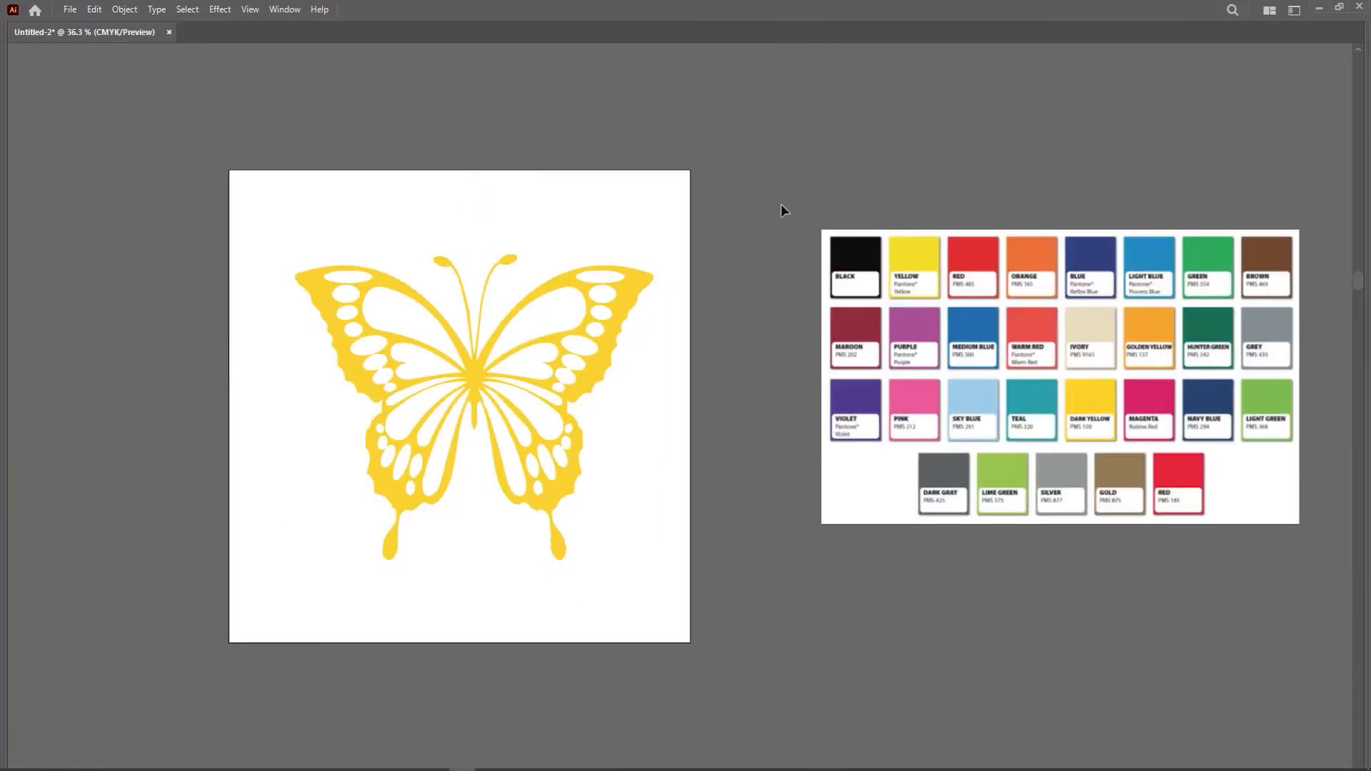
{"action": "key", "text": "v"}
{"action": "left_click", "coordinate": [628, 300]}
{"action": "left_click_drag", "start_coordinate": [588, 306], "coordinate": [787, 249]}
{"action": "left_click", "coordinate": [778, 246]}
- Undo the butterfly's moves off the artboard
{"action": "key", "text": "ctrl+z"}
{"action": "key", "text": "ctrl+z"}
{"action": "key", "text": "ctrl+z"}
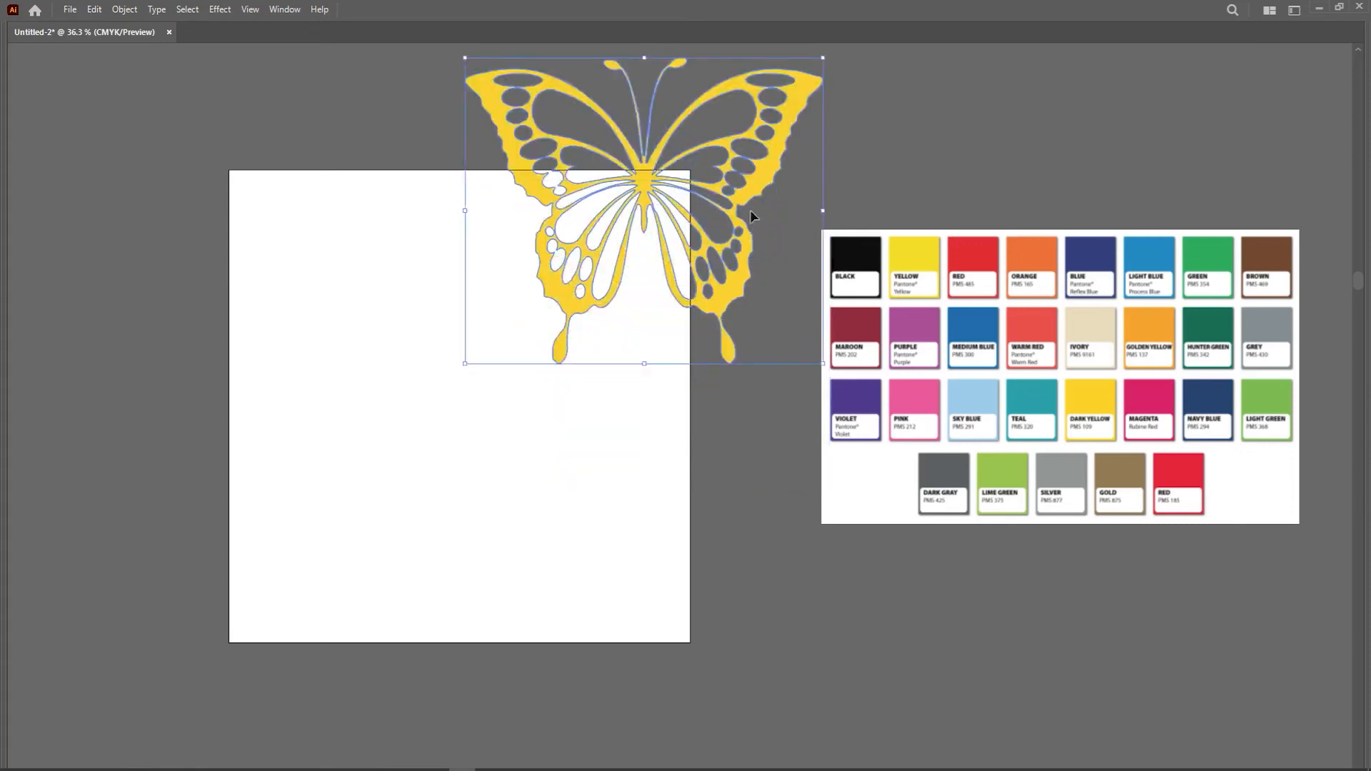
{"action": "key", "text": "ctrl+z"}
{"action": "key", "text": "ctrl+z"}
{"action": "key", "text": "ctrl+z"}
{"action": "key", "text": "ctrl+z"}
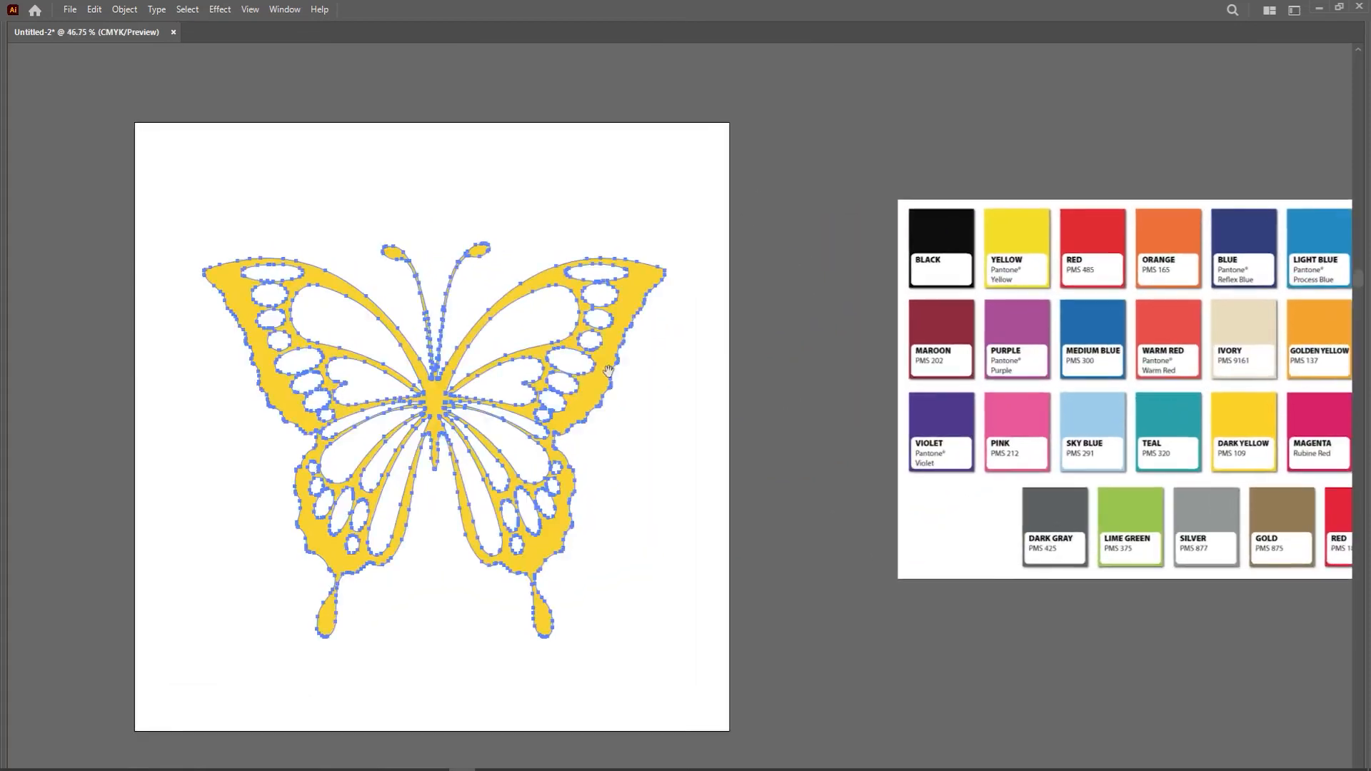
{"action": "key", "text": "ctrl+z"}
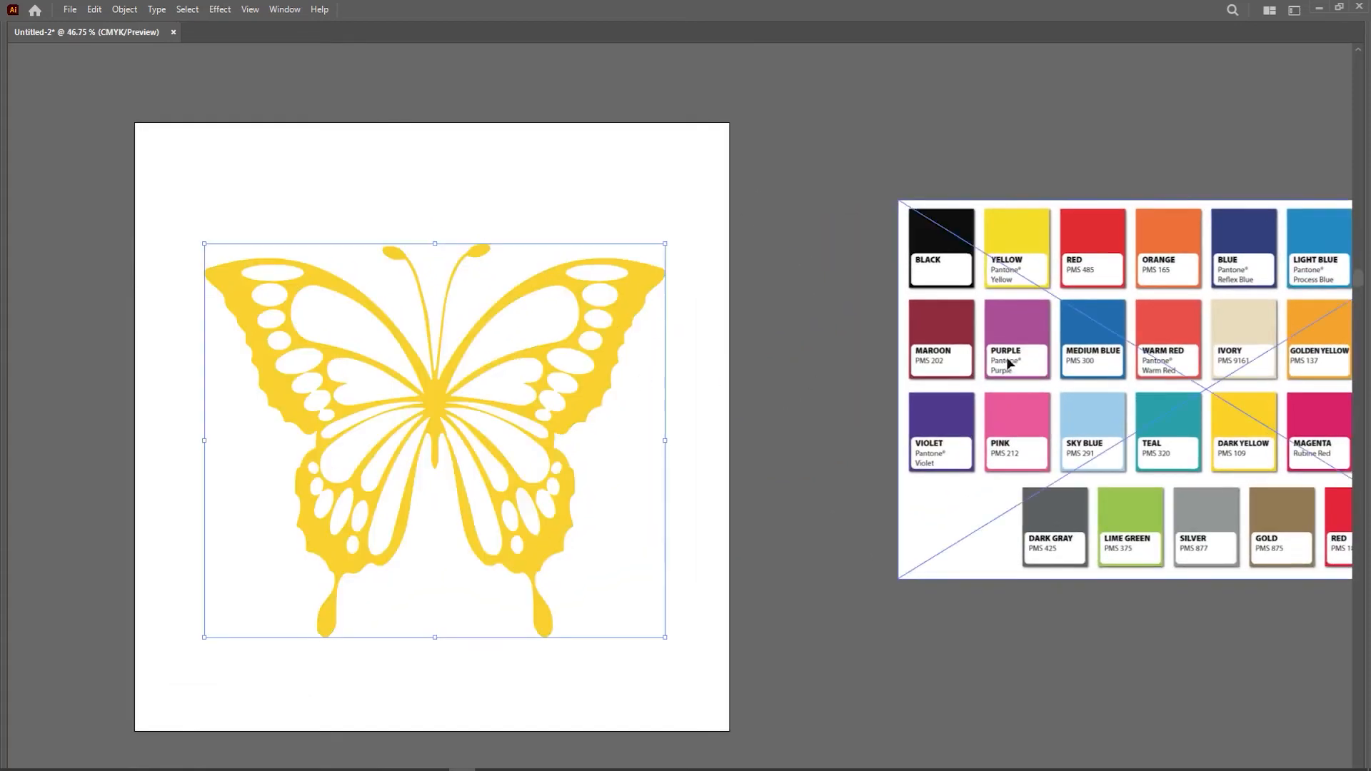
- Make the butterfly a Live Paint group and fill it with the chart's Black using the Live Paint Bucket
{"action": "key", "text": "Tab"}
{"action": "mouse_move", "coordinate": [14, 359]}
{"action": "left_mouse_down"}
{"action": "mouse_move", "coordinate": [86, 360]}
{"action": "mouse_move", "coordinate": [109, 377]}
{"action": "left_mouse_up"}
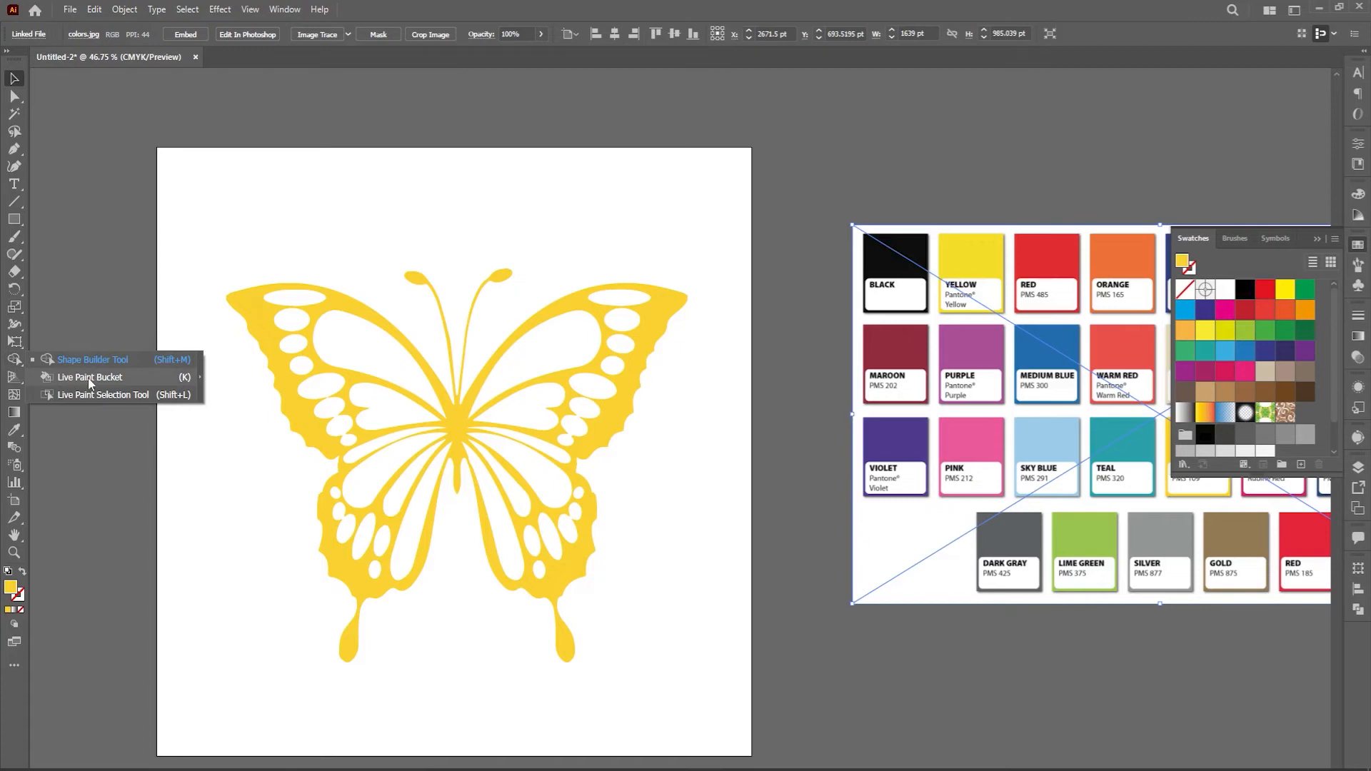
{"action": "left_click", "coordinate": [88, 377]}
{"action": "left_click", "coordinate": [935, 217], "text": "alt"}
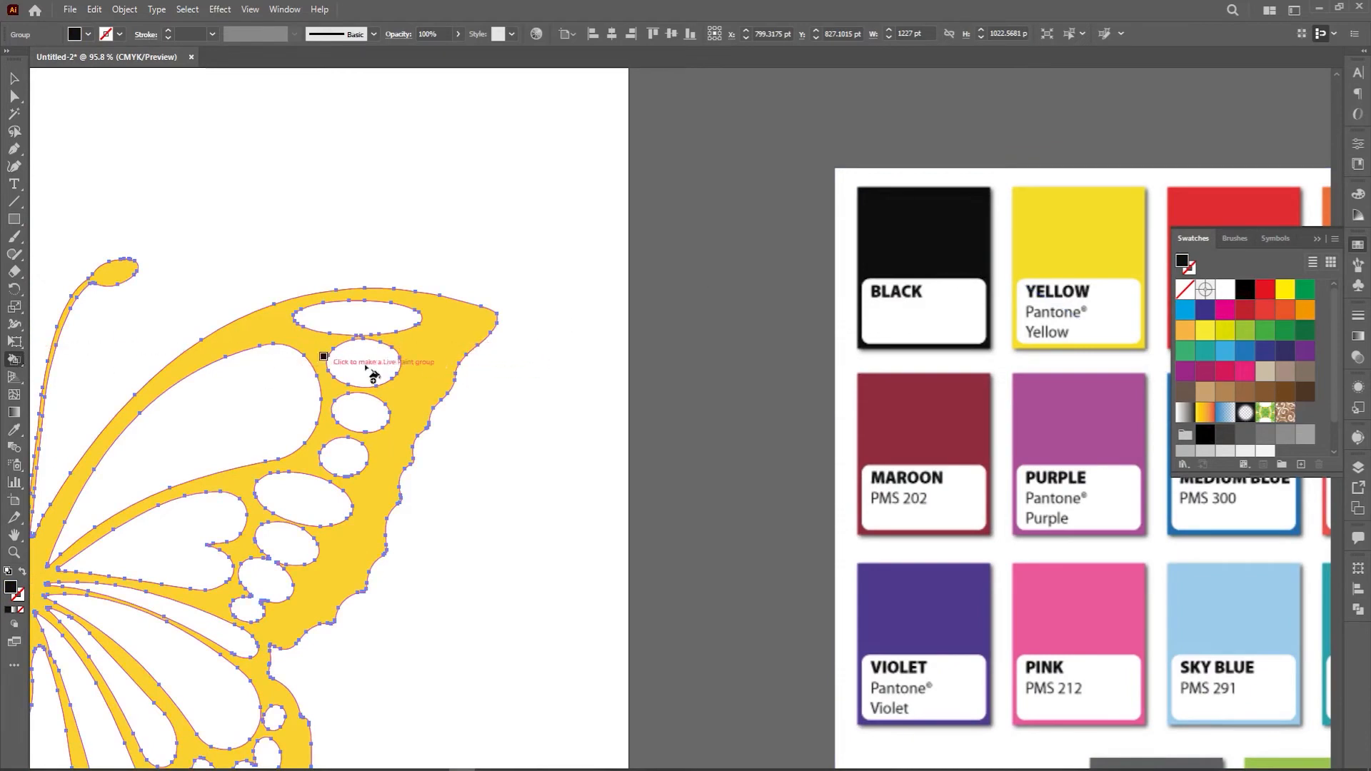
{"action": "left_click", "coordinate": [448, 327]}
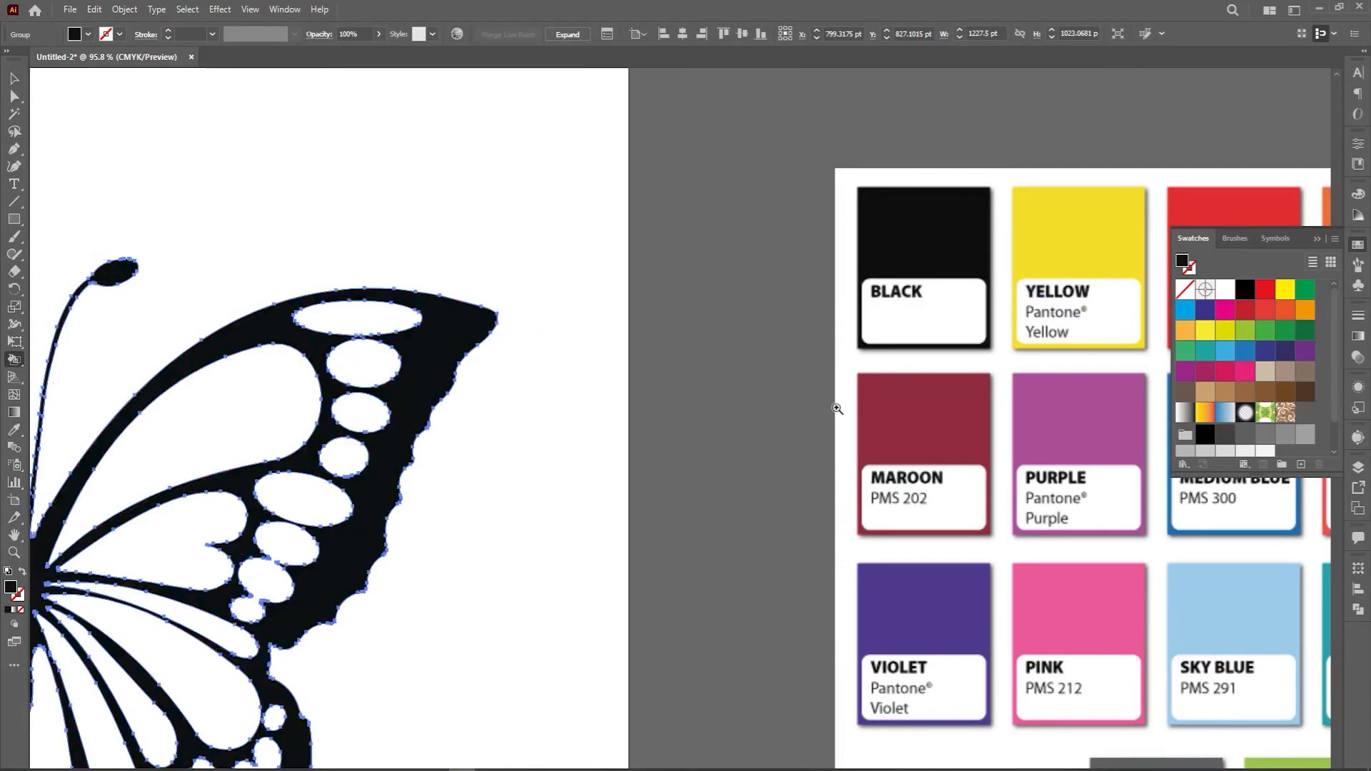
- Sample the chart's Yellow and fill the large upper-wing openings and the long inner lower-wing openings on both sides
{"action": "scroll", "coordinate": [836, 406], "scroll_direction": "down", "scroll_amount": 5}
{"action": "left_click_drag", "start_coordinate": [609, 424], "coordinate": [676, 296]}
{"action": "scroll", "coordinate": [676, 295], "scroll_direction": "up", "scroll_amount": 2}
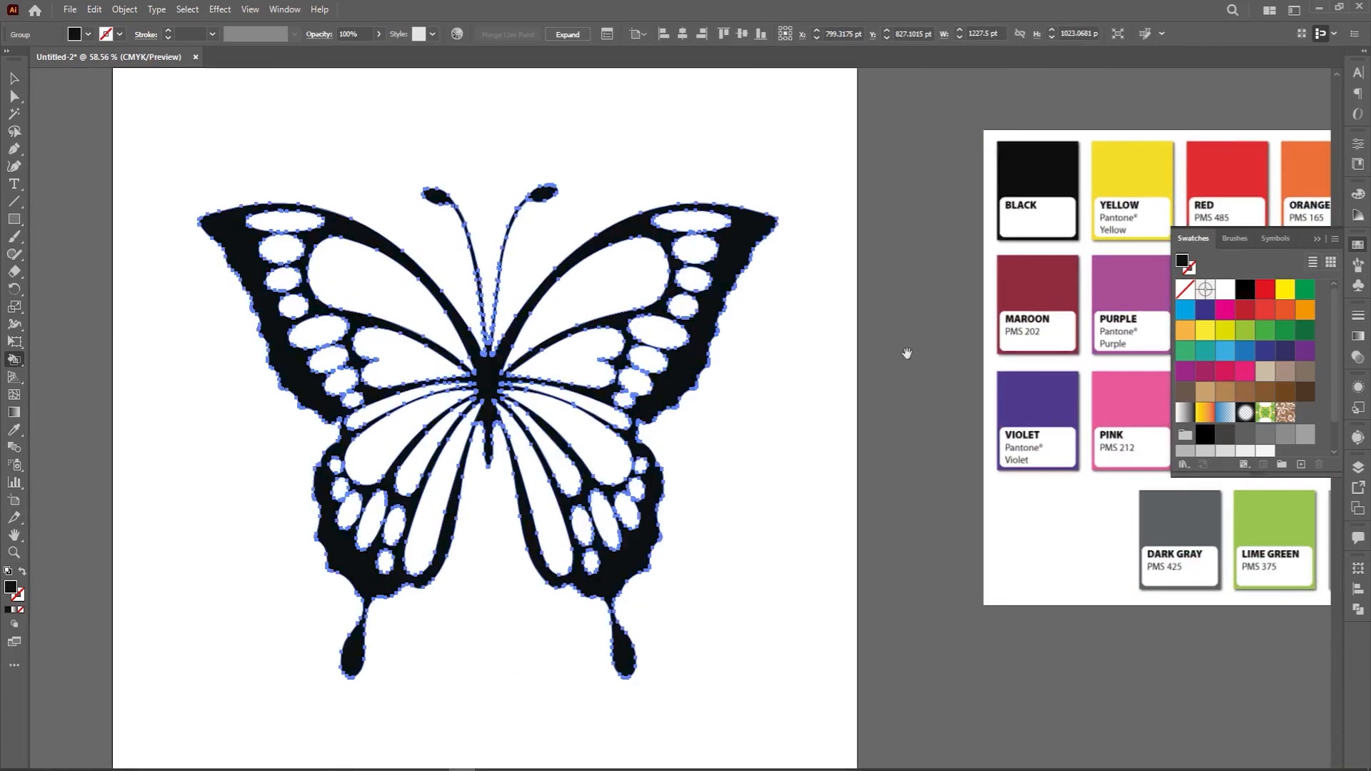
{"action": "left_click_drag", "start_coordinate": [906, 355], "coordinate": [880, 364]}
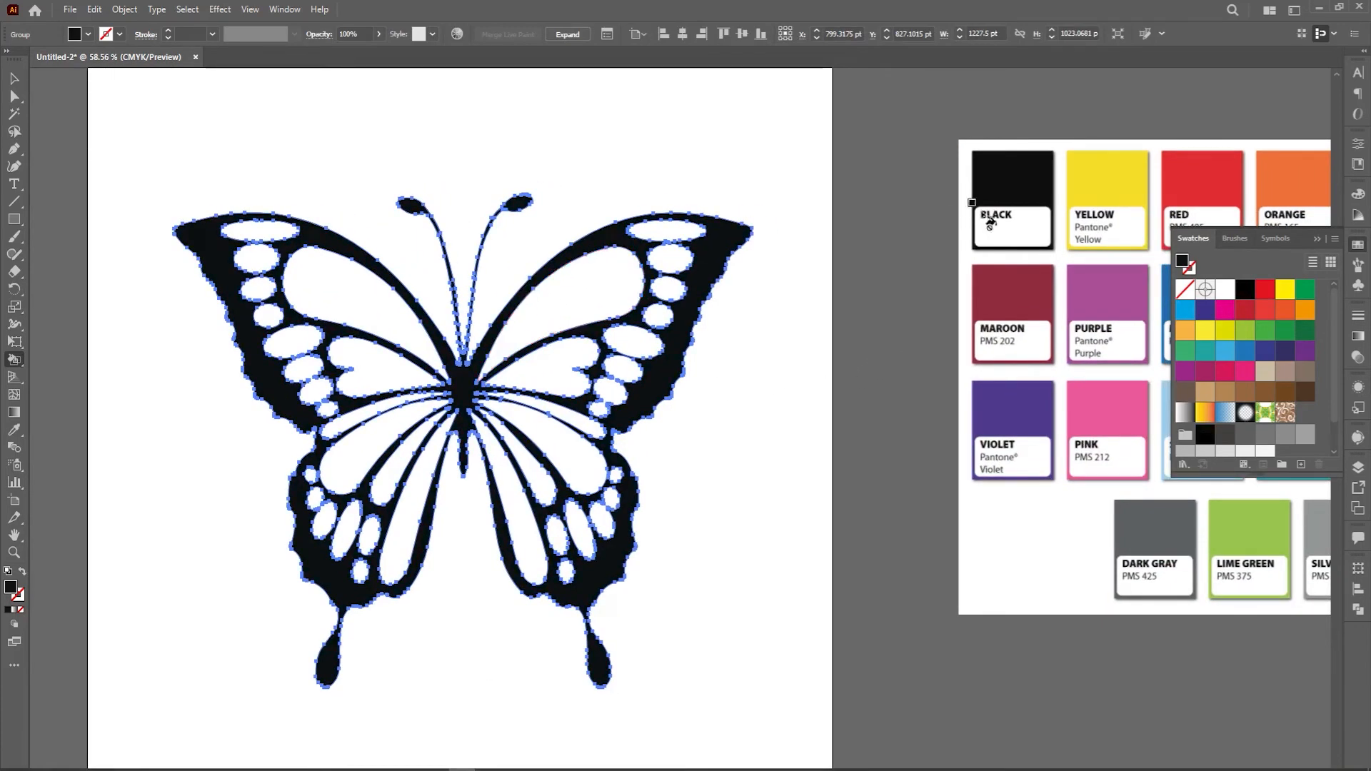
{"action": "left_click", "coordinate": [1116, 170], "text": "alt"}
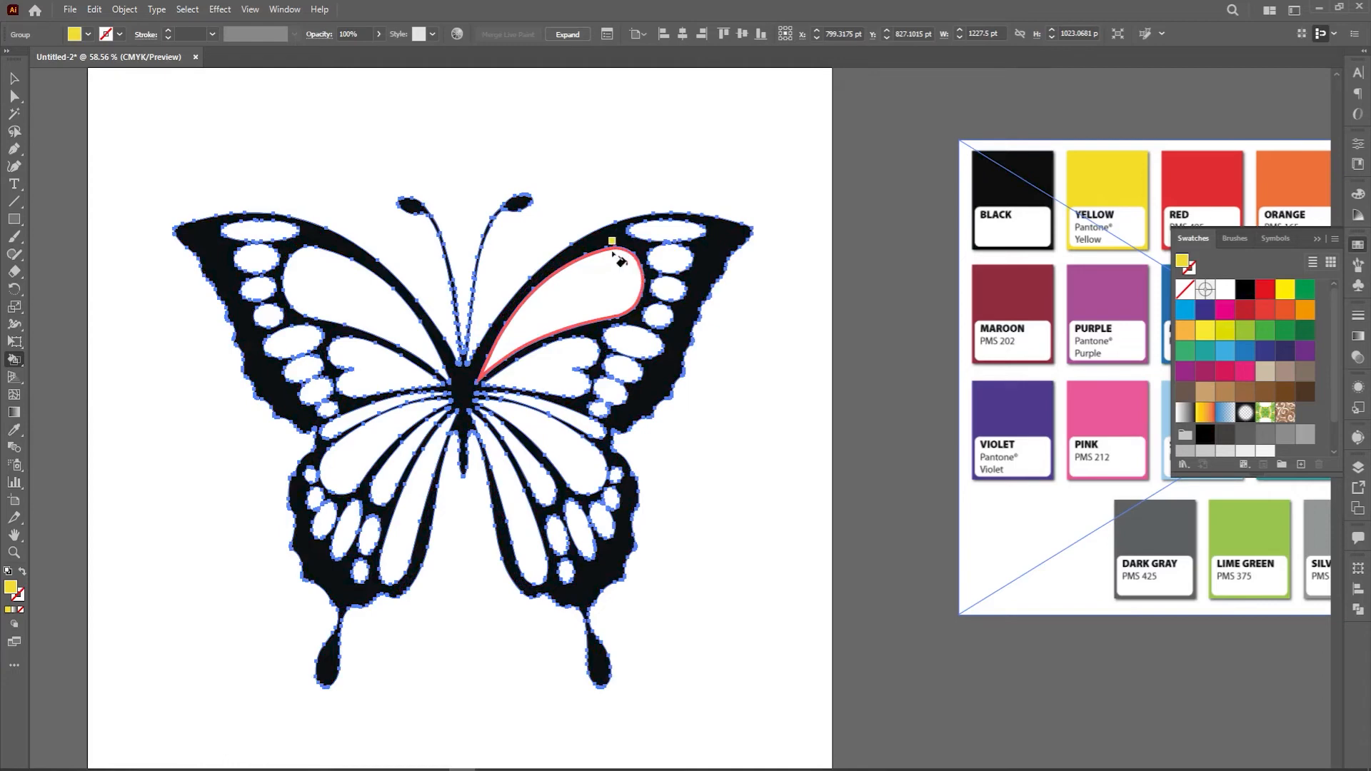
{"action": "left_click", "coordinate": [607, 277]}
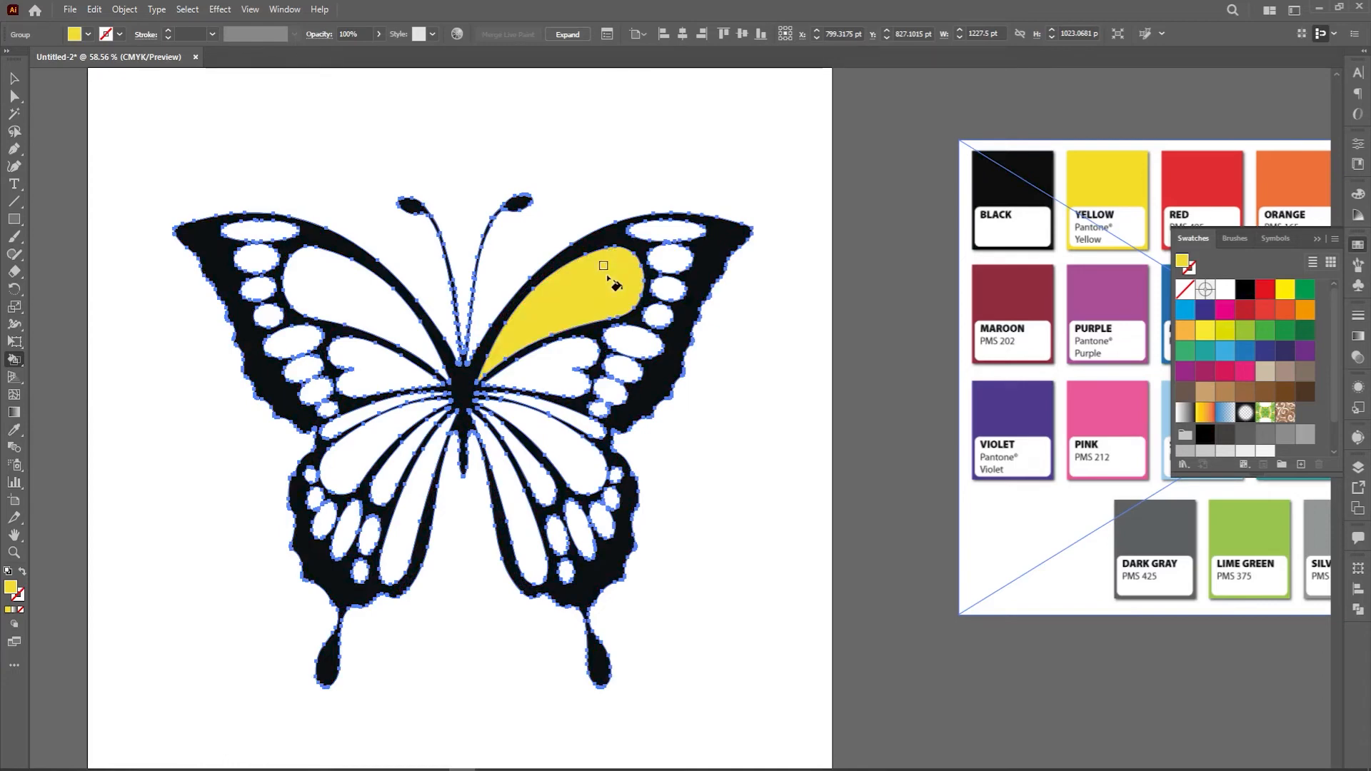
{"action": "left_click", "coordinate": [333, 263]}
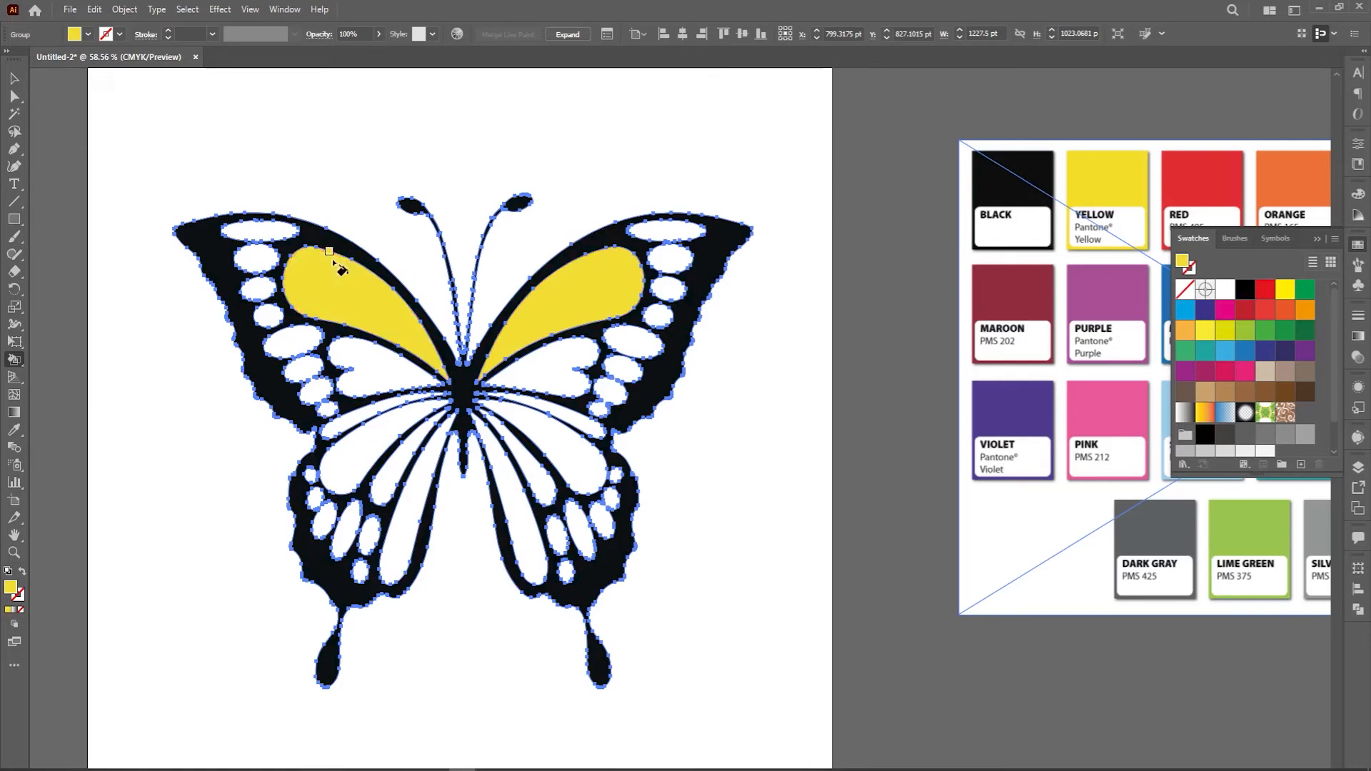
{"action": "left_click", "coordinate": [512, 477]}
{"action": "left_click", "coordinate": [432, 468]}
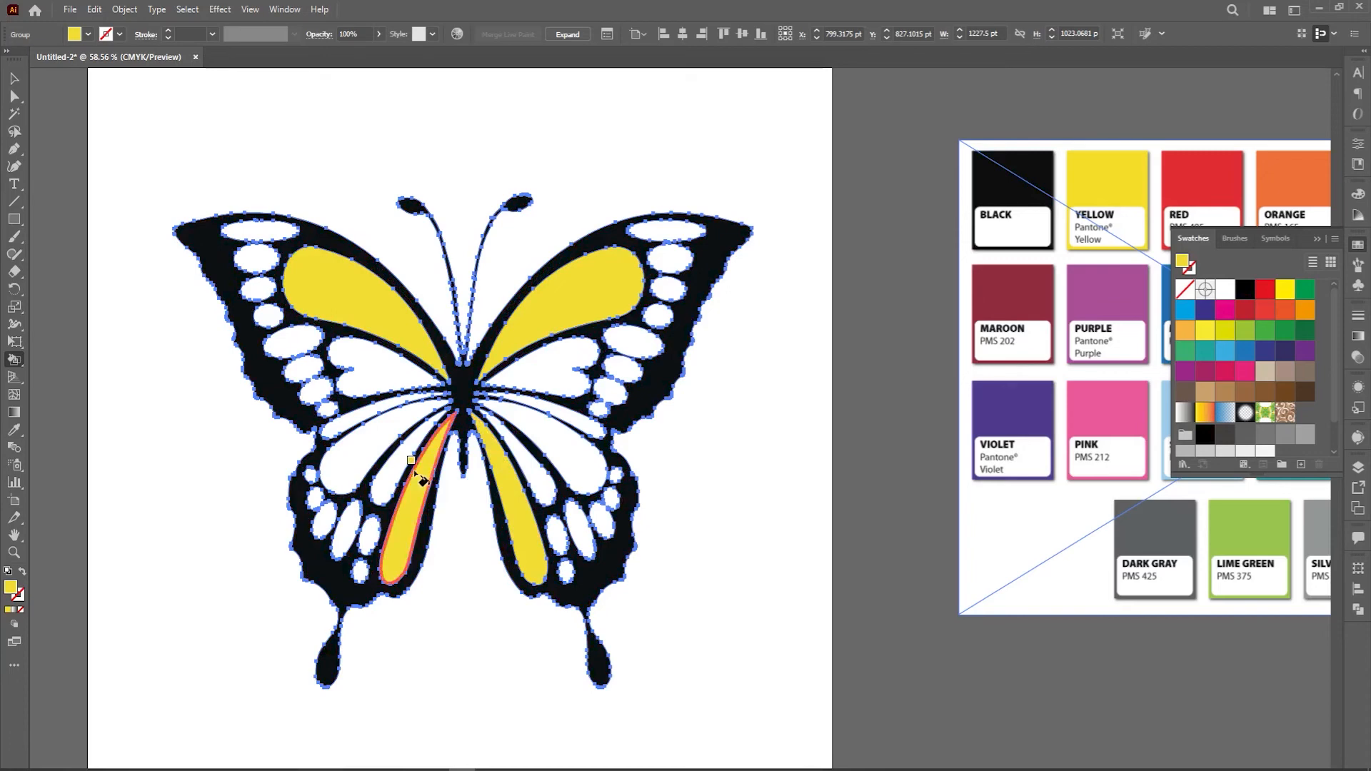
- Sample the chart's Pink and fill the heart-shaped opening beneath the yellow section in each upper wing
{"action": "scroll", "coordinate": [961, 410], "scroll_direction": "down", "scroll_amount": 3}
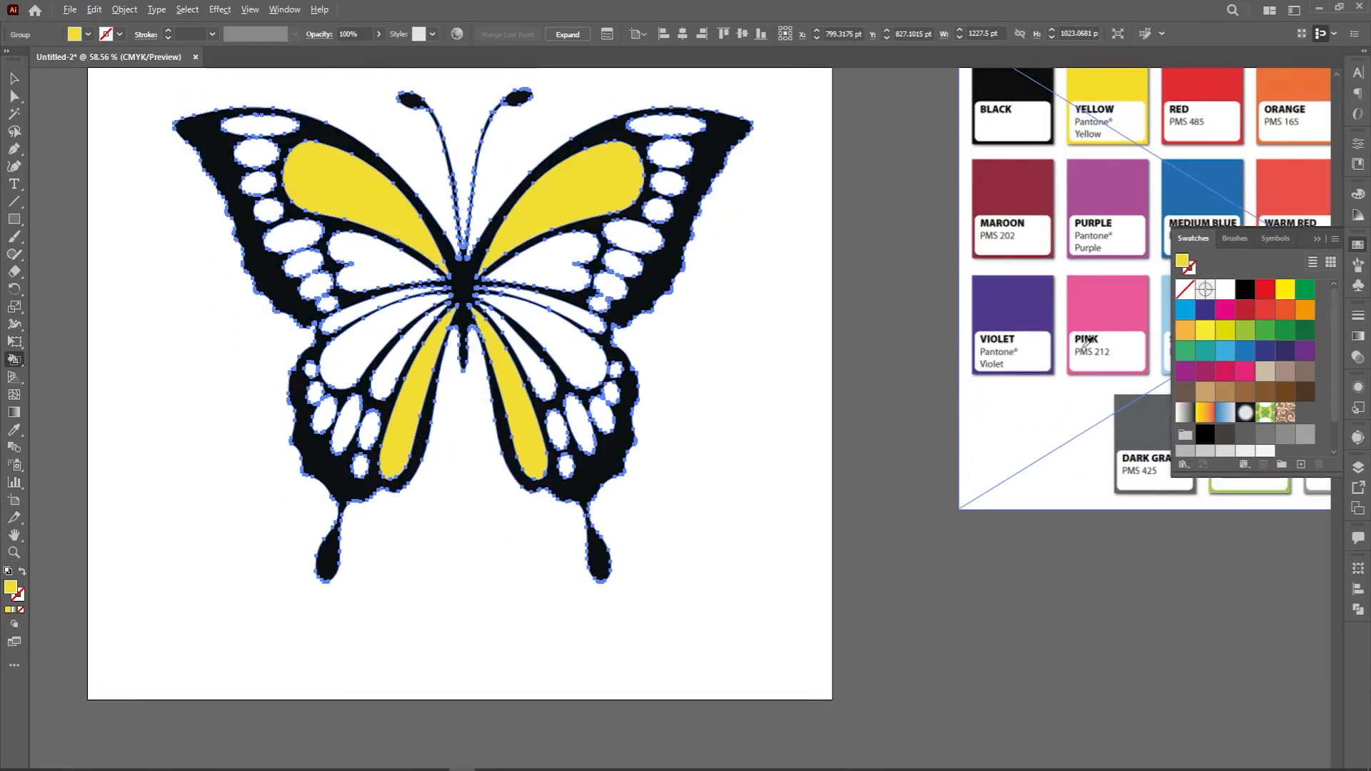
{"action": "left_click", "coordinate": [1110, 297], "text": "alt"}
{"action": "left_click", "coordinate": [574, 284]}
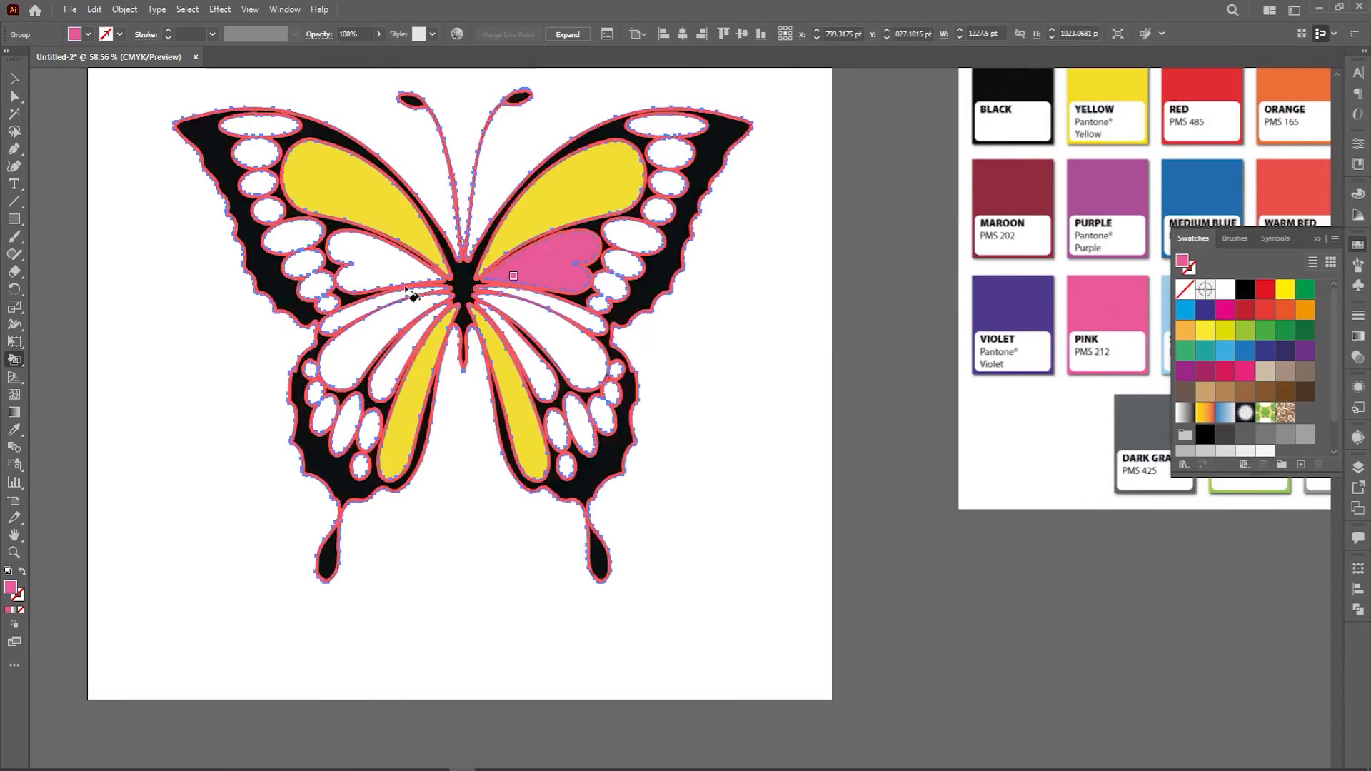
{"action": "left_click", "coordinate": [361, 271]}
- Deselect the butterfly and delete the thin white sliver below the pink section in each wing with the Selection tool
{"action": "left_click", "coordinate": [14, 78]}
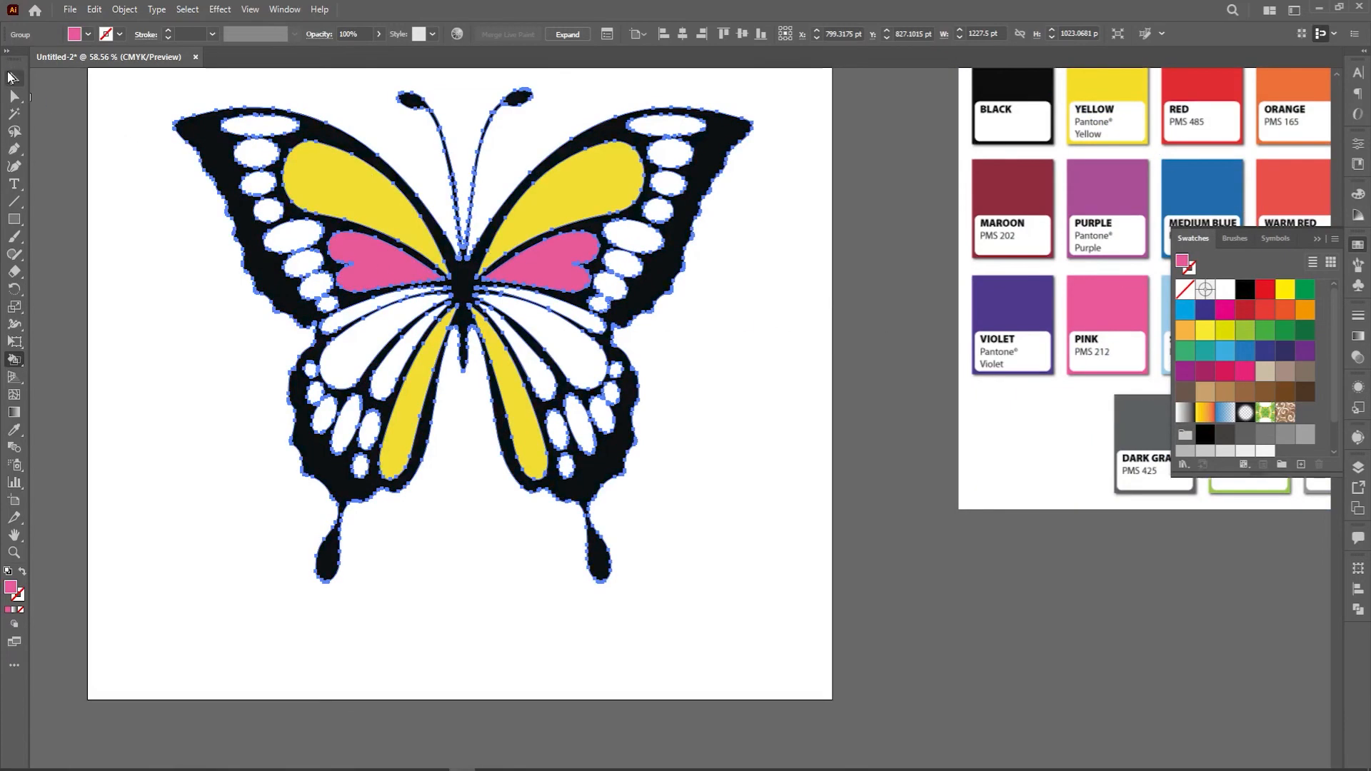
{"action": "left_click_drag", "start_coordinate": [899, 319], "coordinate": [649, 436]}
{"action": "left_click_drag", "start_coordinate": [1014, 350], "coordinate": [874, 333]}
{"action": "left_click_drag", "start_coordinate": [444, 283], "coordinate": [725, 315]}
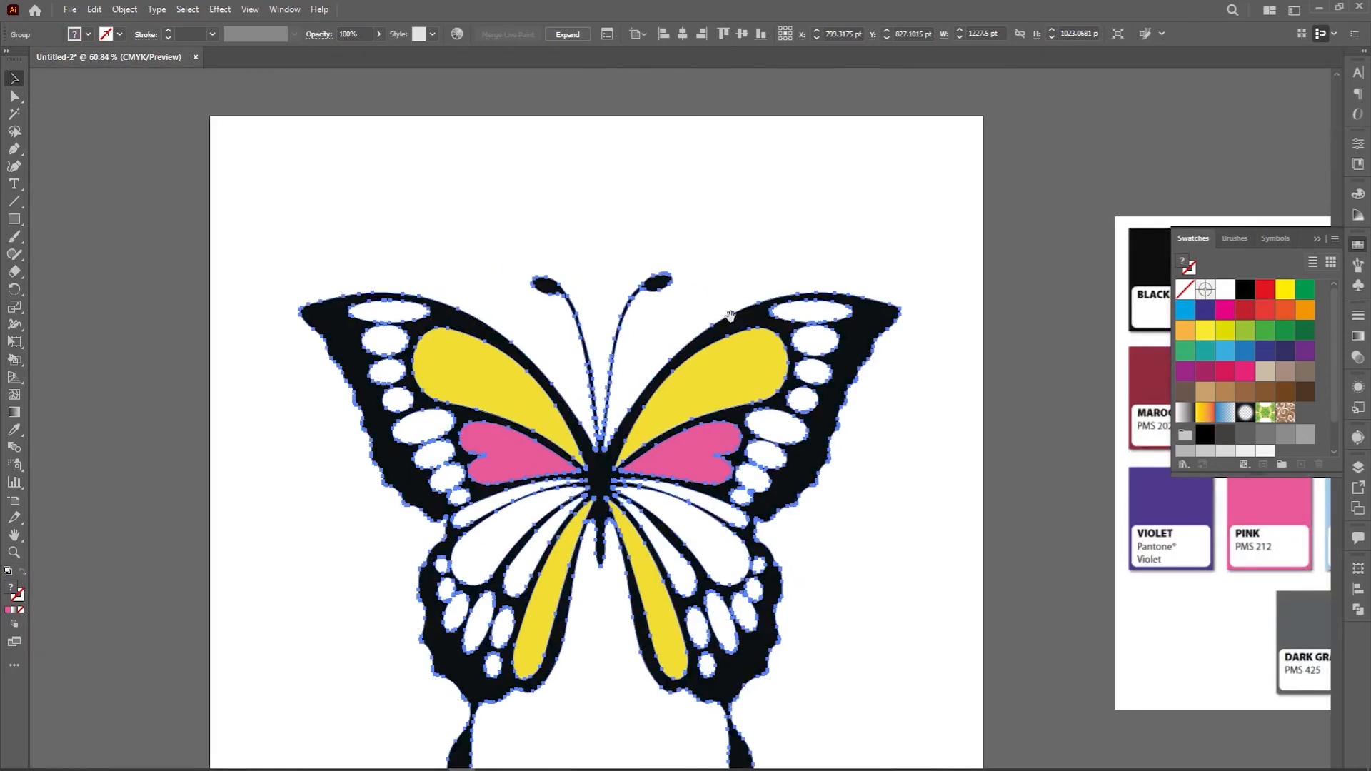
{"action": "scroll", "coordinate": [887, 545], "scroll_direction": "down", "scroll_amount": 2}
{"action": "left_click", "coordinate": [916, 472]}
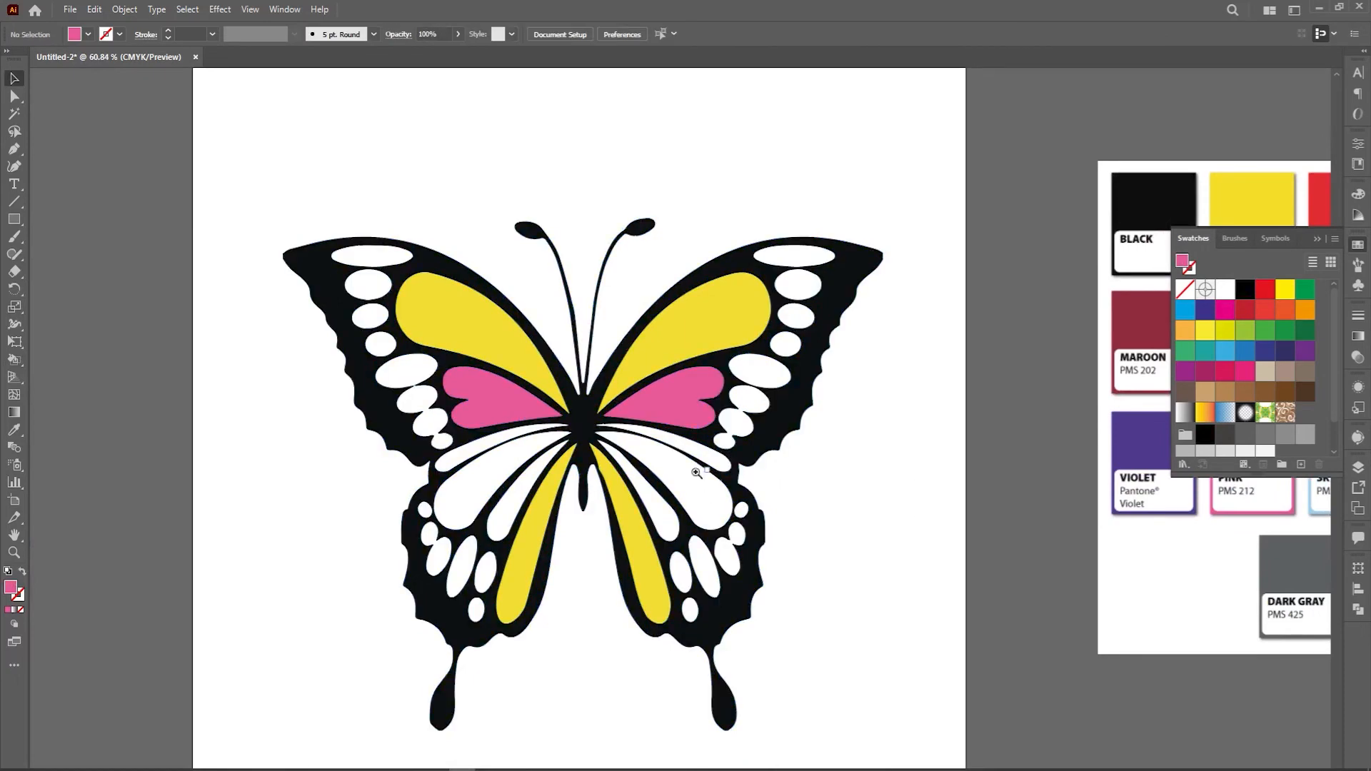
{"action": "scroll", "coordinate": [698, 474], "scroll_direction": "up", "scroll_amount": 2}
{"action": "left_click", "coordinate": [743, 471]}
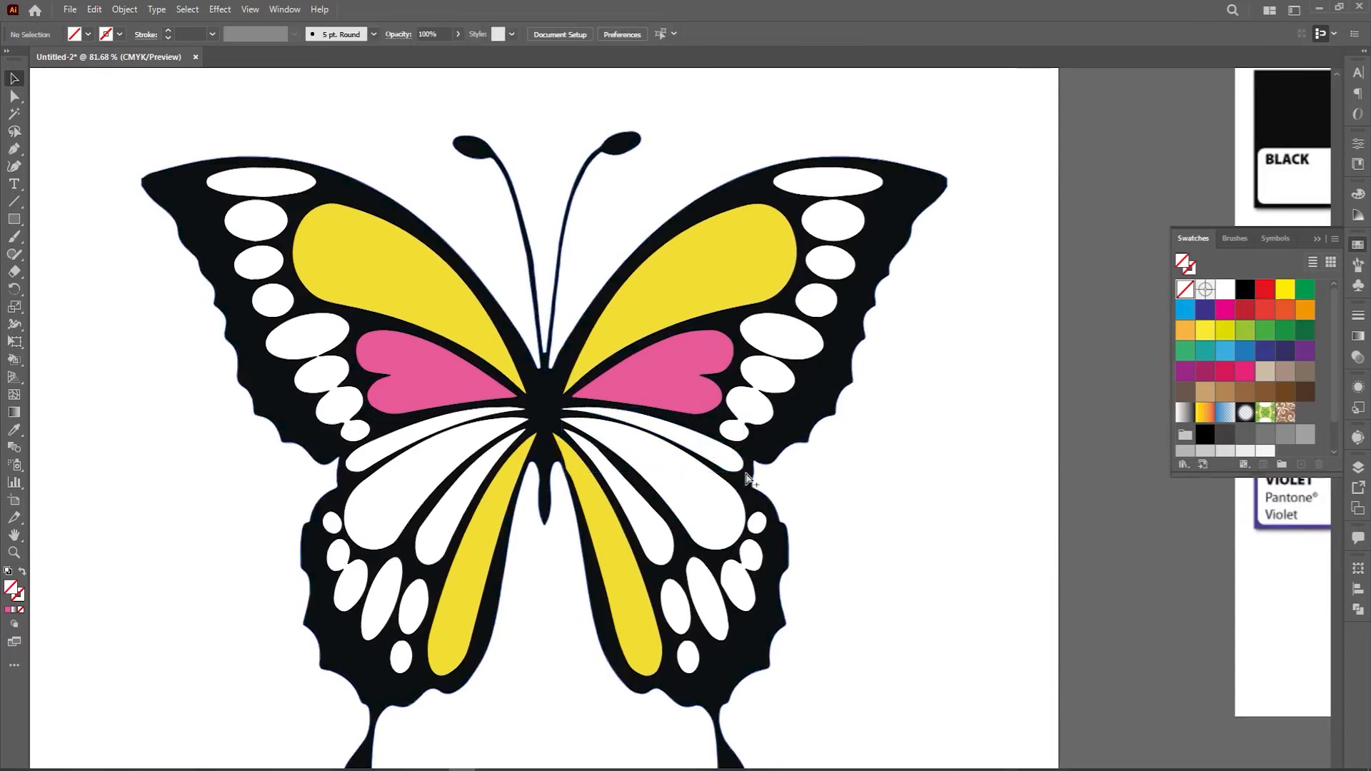
{"action": "left_click", "coordinate": [906, 431]}
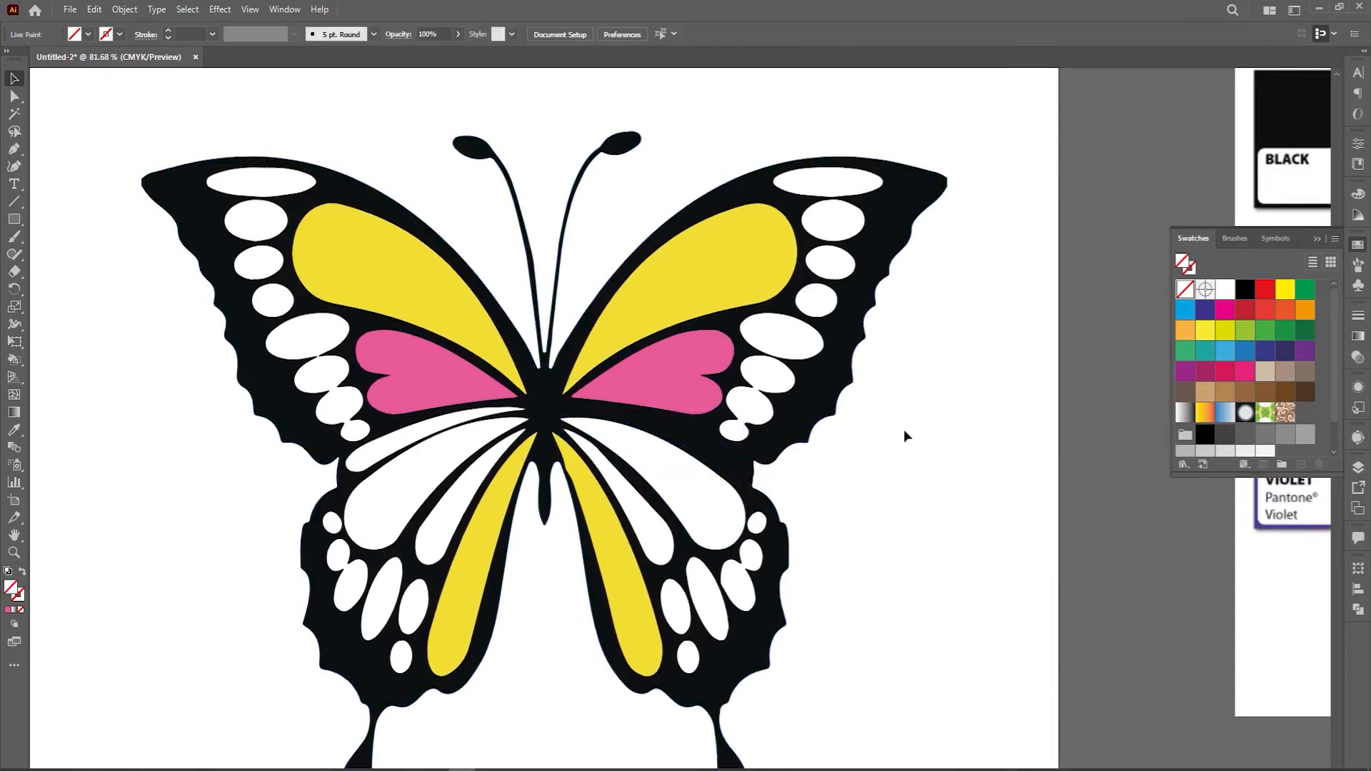
{"action": "left_click", "coordinate": [507, 413]}
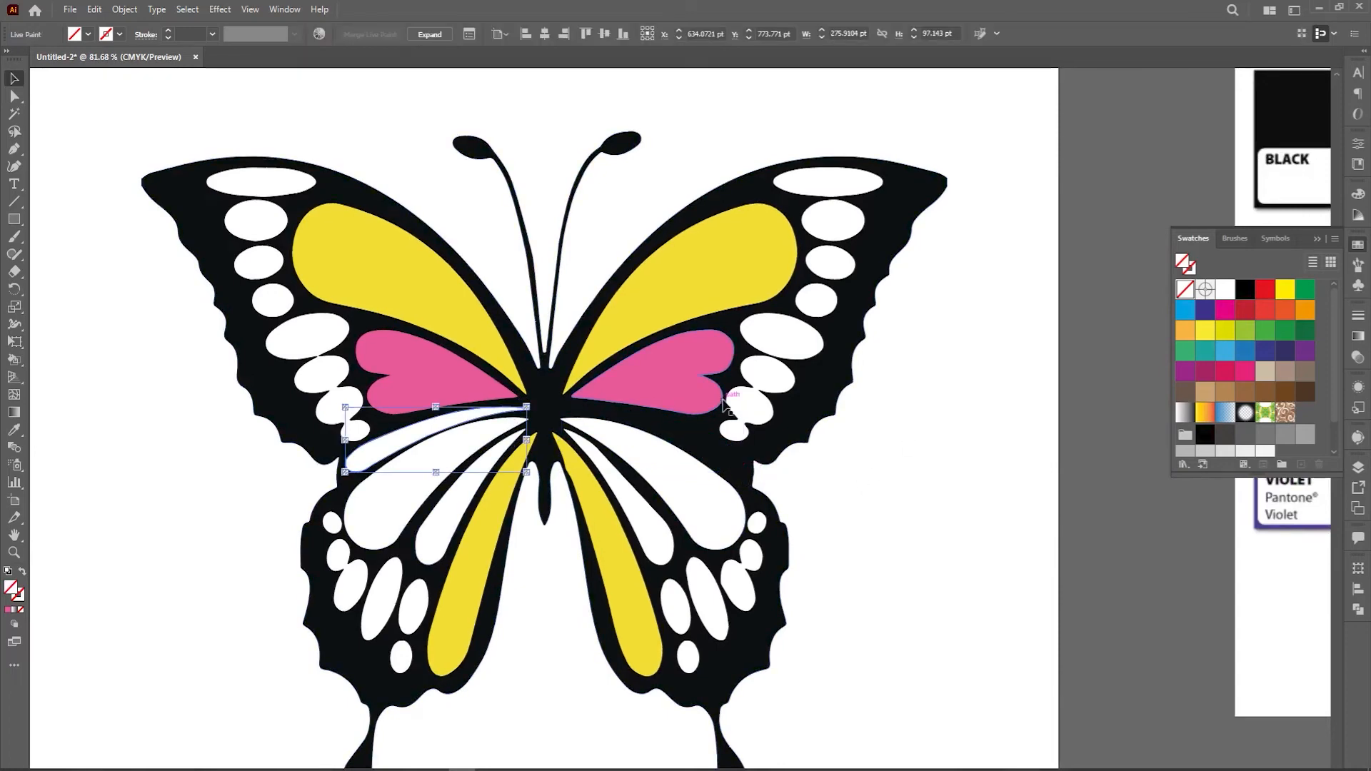
{"action": "key", "text": "Delete"}
{"action": "scroll", "coordinate": [957, 453], "scroll_direction": "down", "scroll_amount": 5}
{"action": "scroll", "coordinate": [760, 483], "scroll_direction": "up", "scroll_amount": 4}
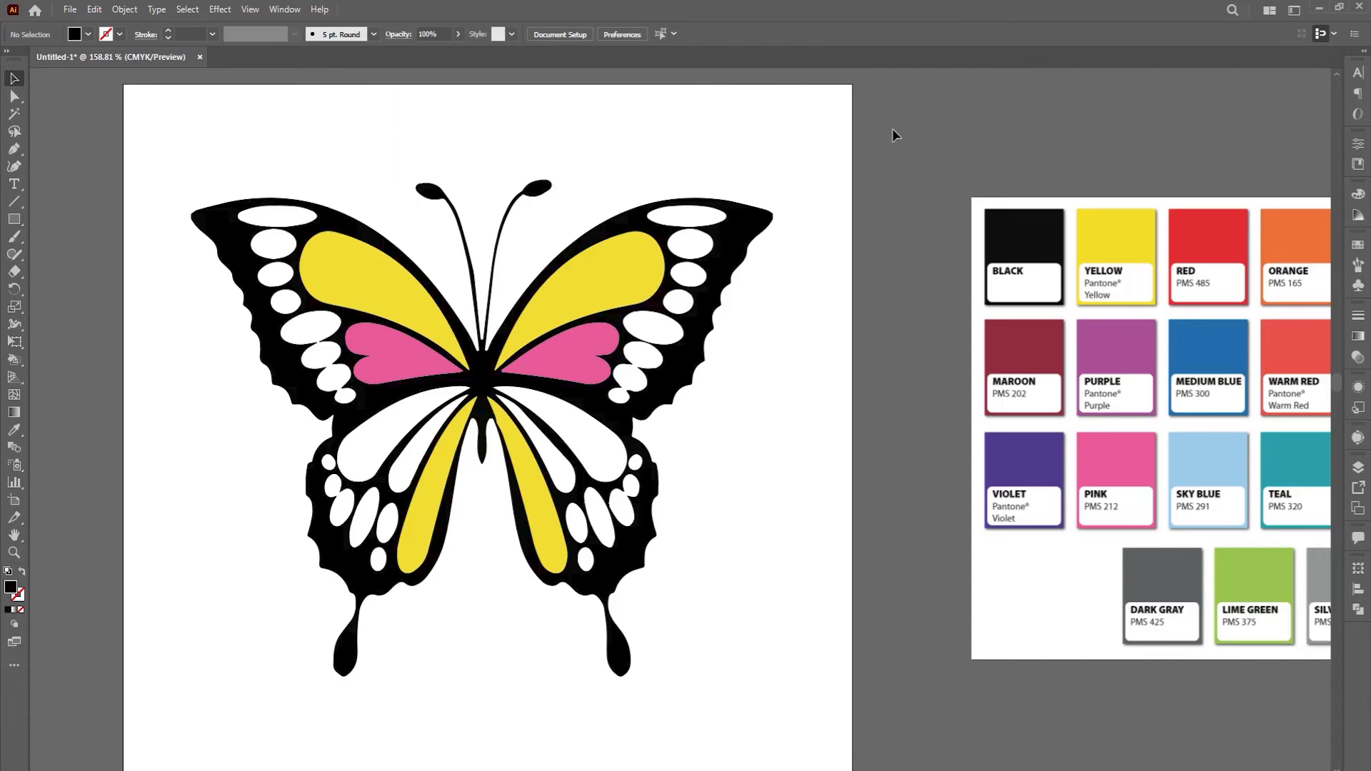
- Select the gray butterfly image on its artboard and show the Image Trace settings and available color modes
{"action": "scroll", "coordinate": [887, 261], "scroll_direction": "down", "scroll_amount": 8}
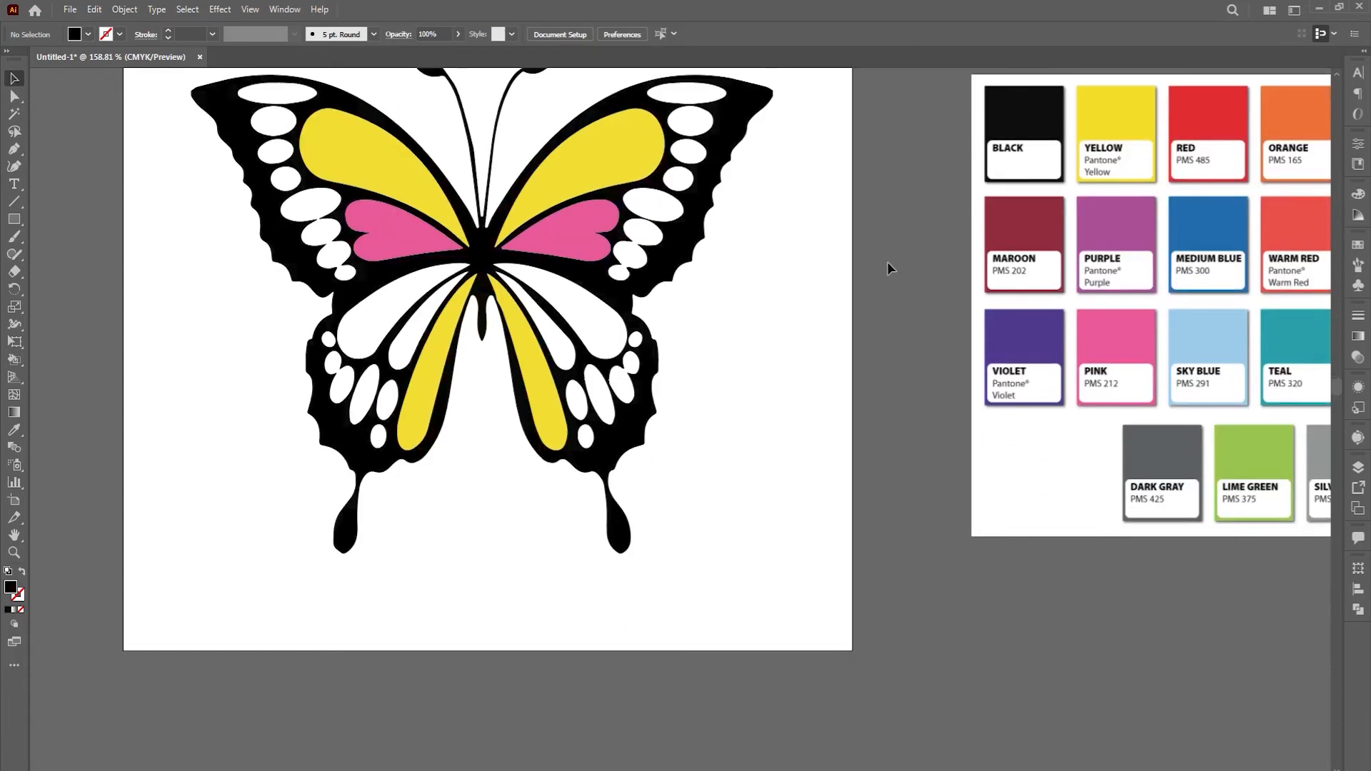
{"action": "scroll", "coordinate": [867, 550], "scroll_direction": "down", "scroll_amount": 15}
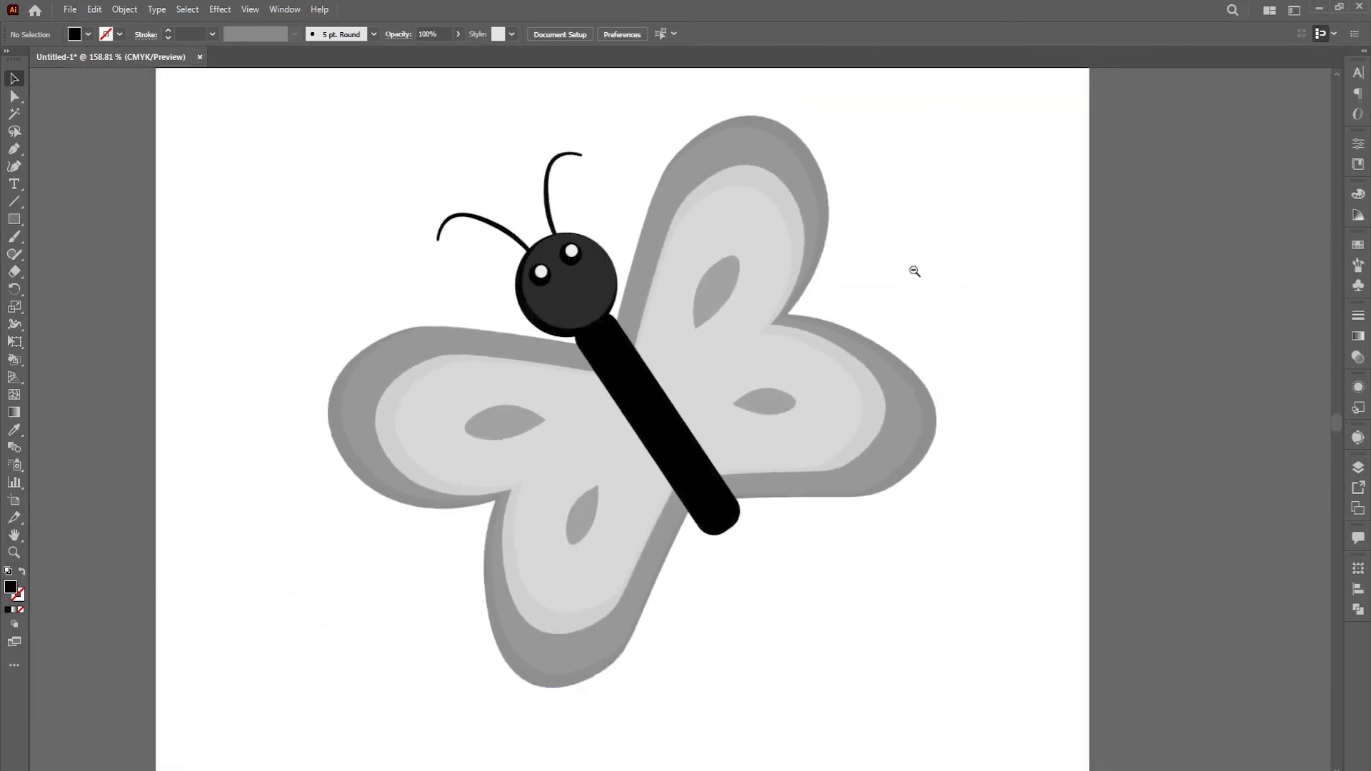
{"action": "scroll", "coordinate": [915, 272], "scroll_direction": "down", "scroll_amount": 2}
{"action": "left_click_drag", "start_coordinate": [980, 330], "coordinate": [892, 349]}
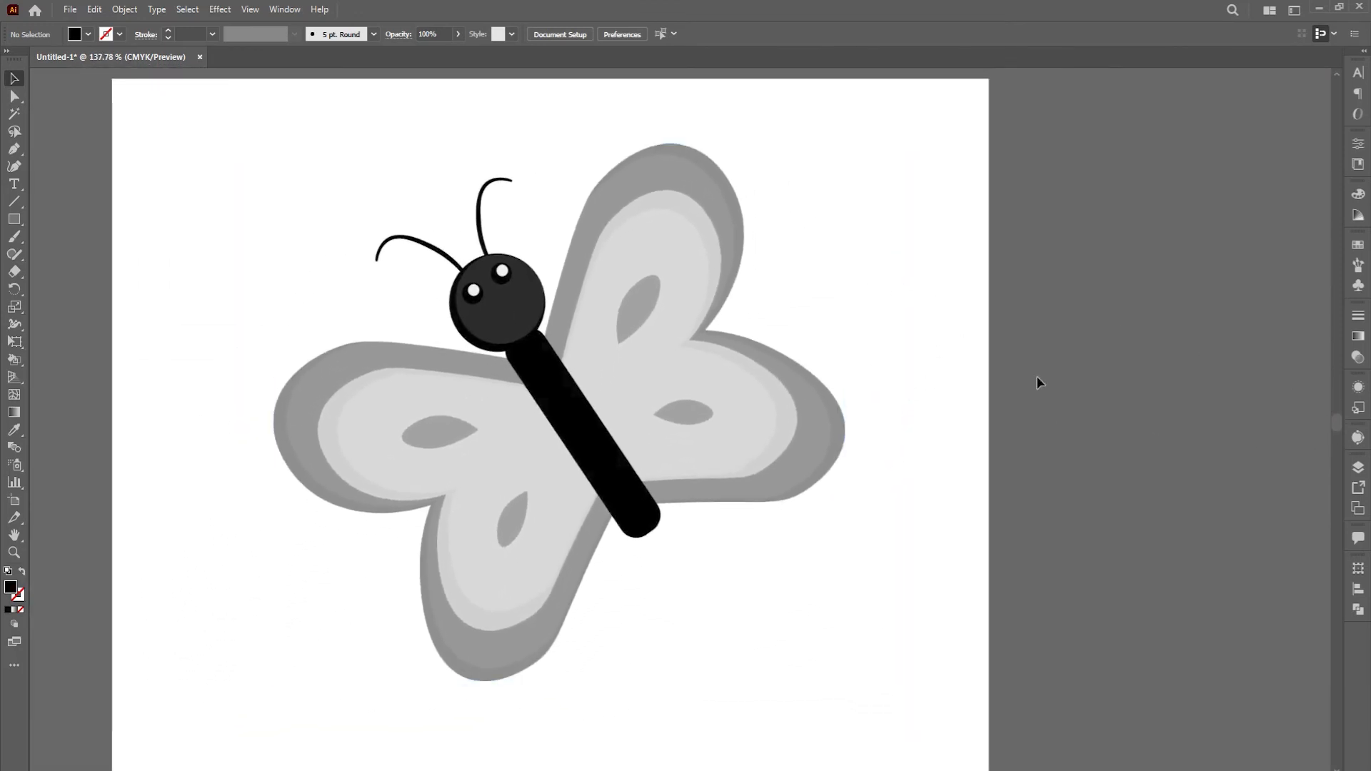
{"action": "left_click", "coordinate": [1361, 438]}
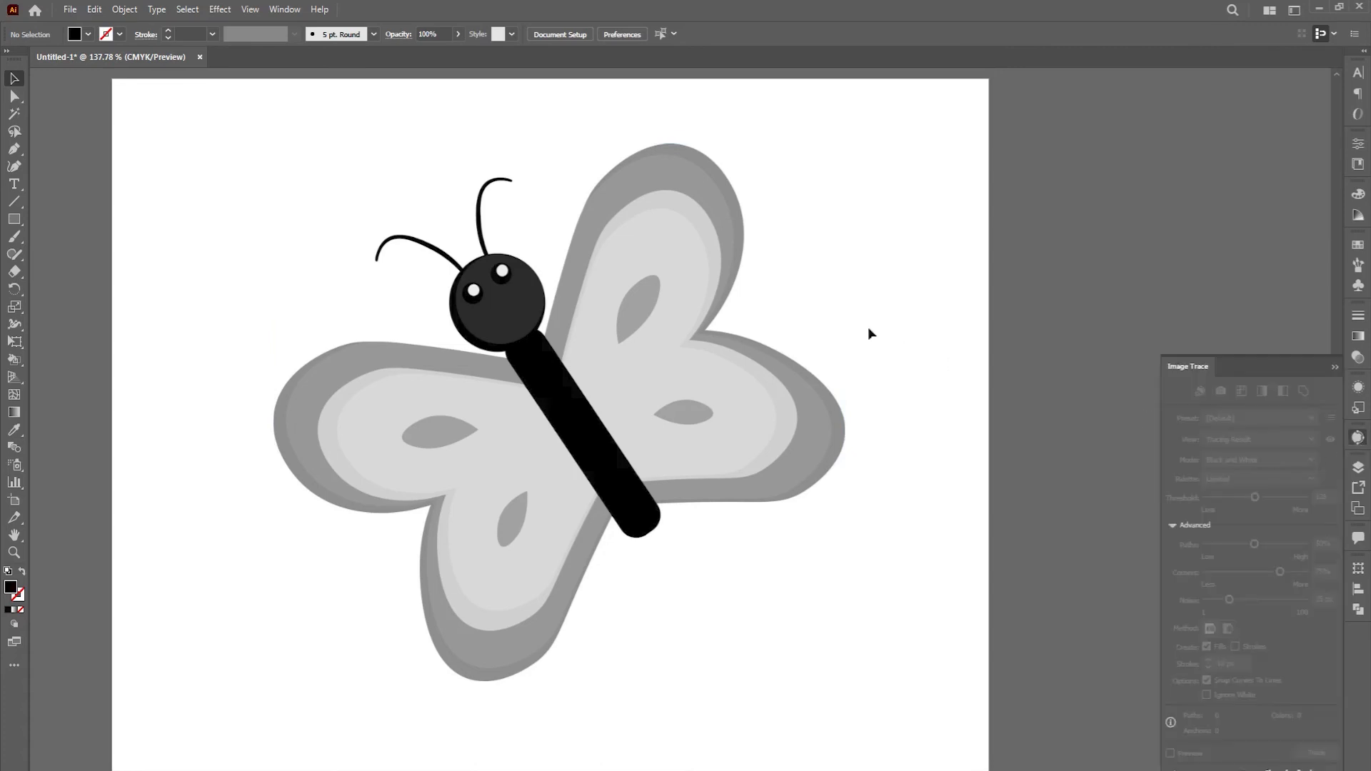
{"action": "key", "text": "ctrl+a"}
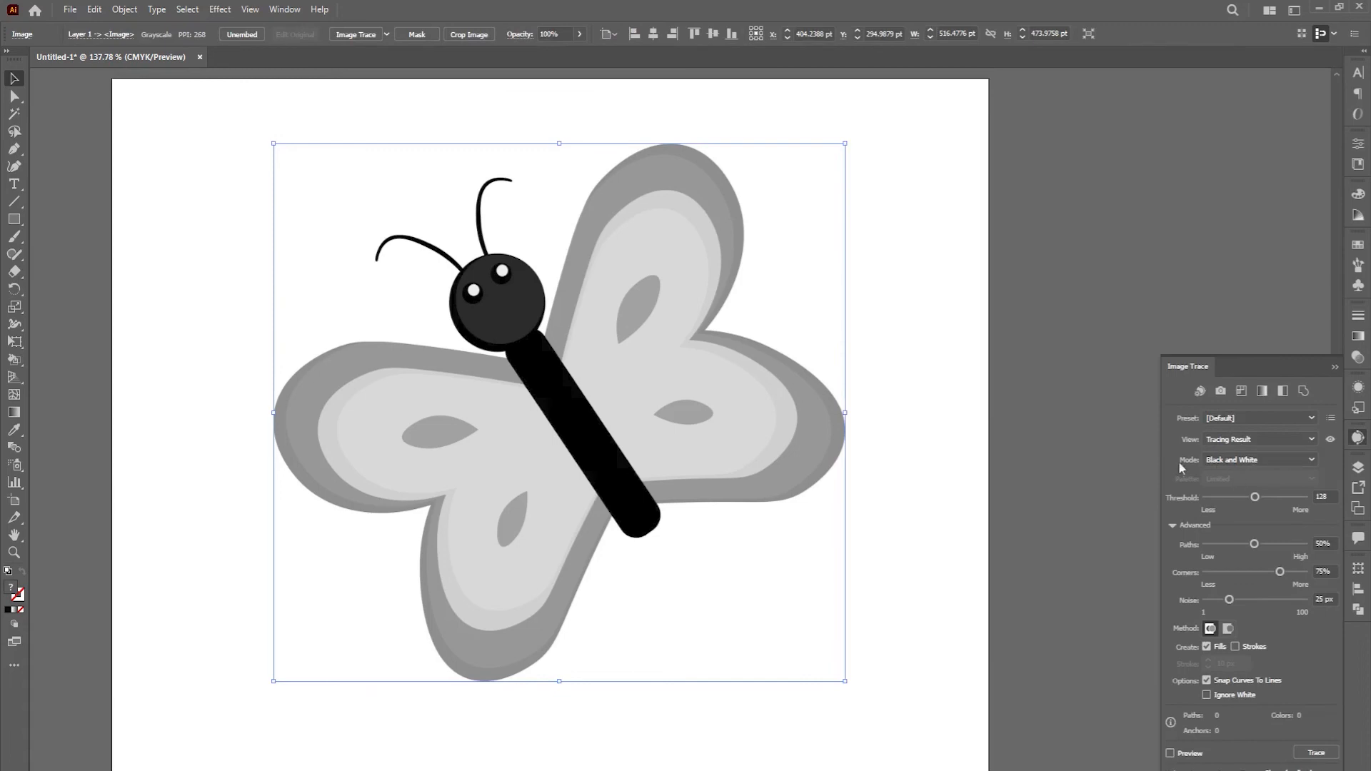
{"action": "left_click", "coordinate": [1248, 462]}
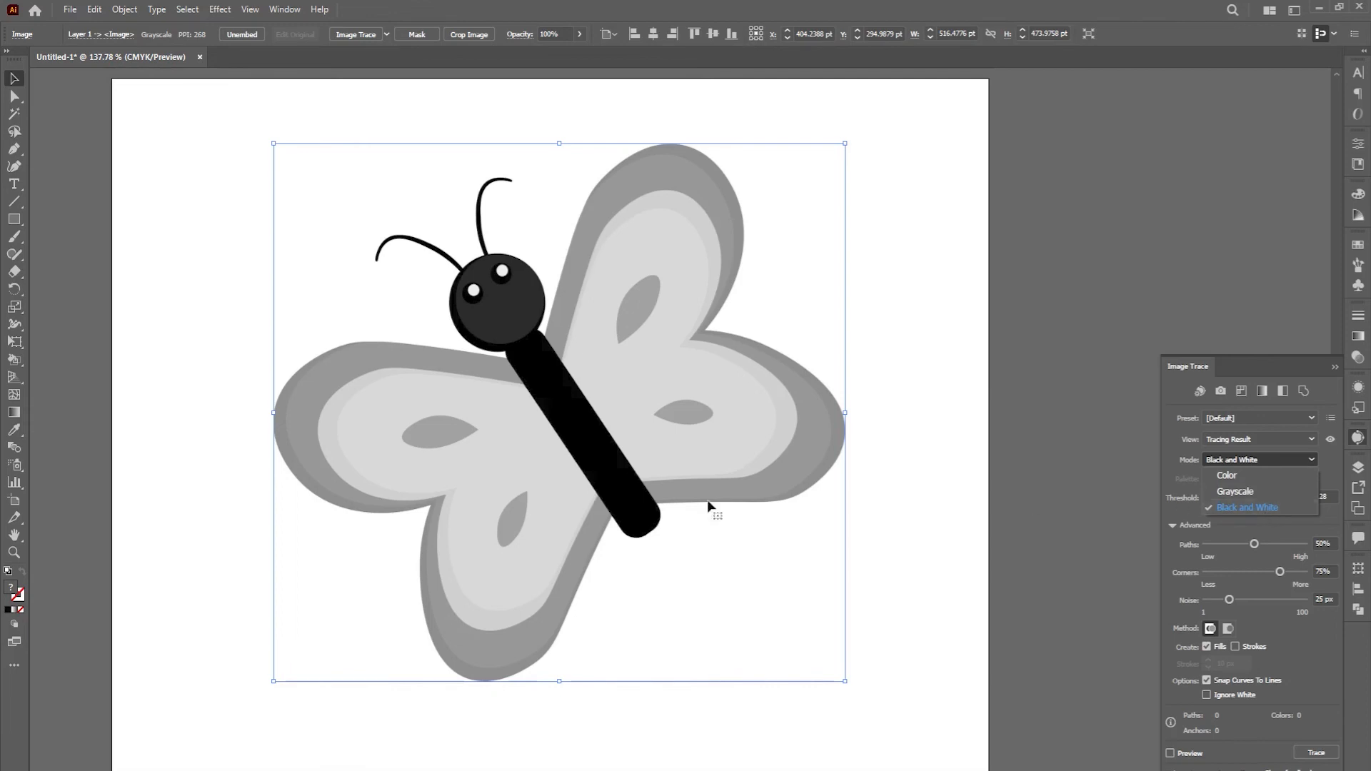
{"action": "left_click", "coordinate": [21, 504]}
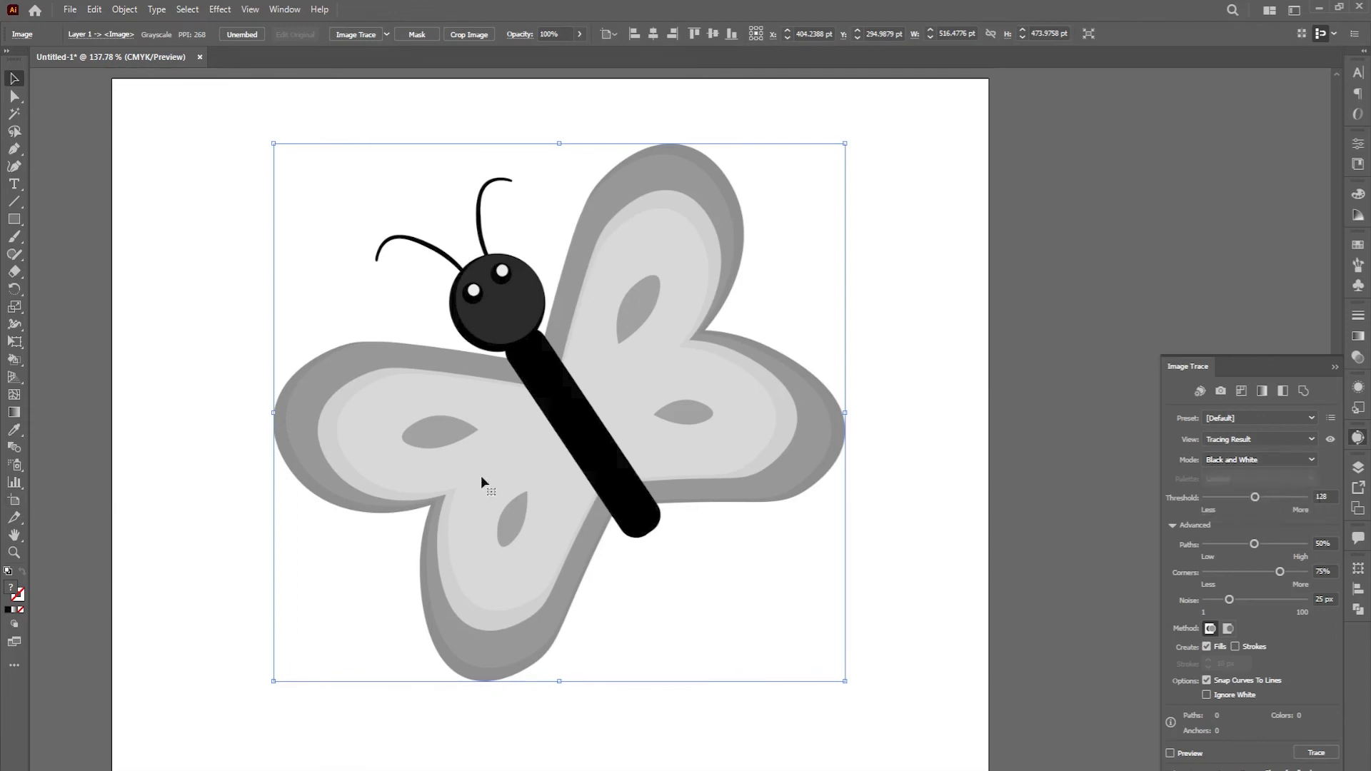
- Duplicate the gray butterfly beside the artboard and trace the copy in Black and White mode
{"action": "left_click_drag", "start_coordinate": [350, 462], "coordinate": [1123, 471]}
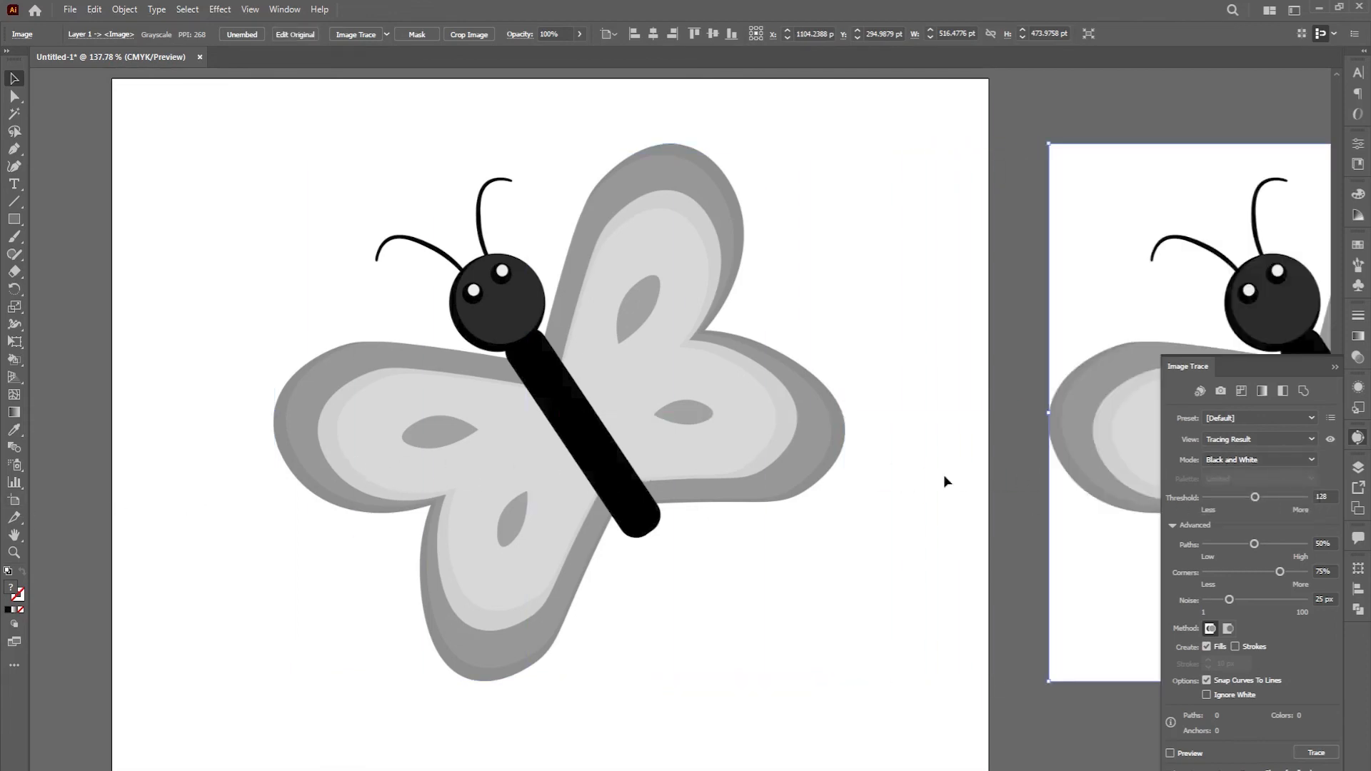
{"action": "left_click_drag", "start_coordinate": [996, 468], "coordinate": [724, 469]}
{"action": "left_click_drag", "start_coordinate": [971, 491], "coordinate": [887, 459]}
{"action": "left_click_drag", "start_coordinate": [976, 438], "coordinate": [850, 438]}
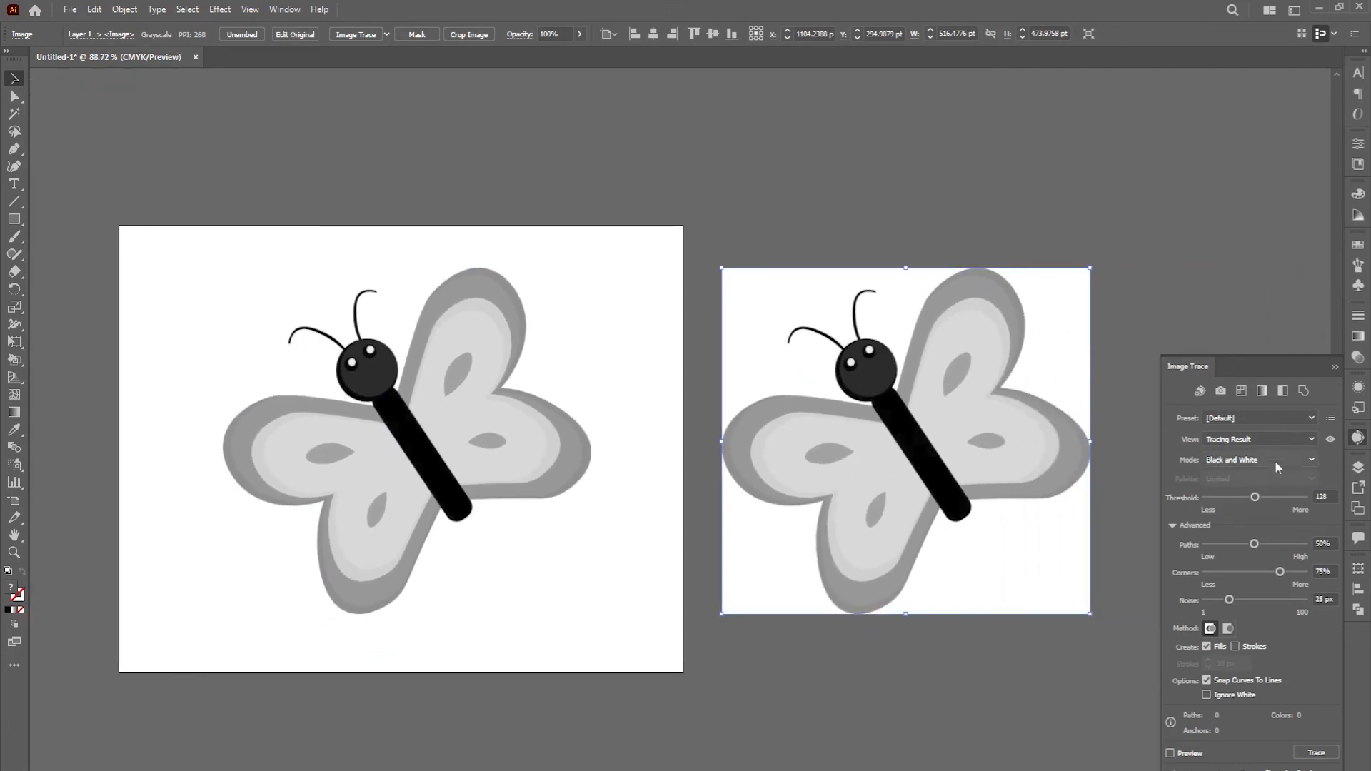
{"action": "left_click", "coordinate": [1320, 755]}
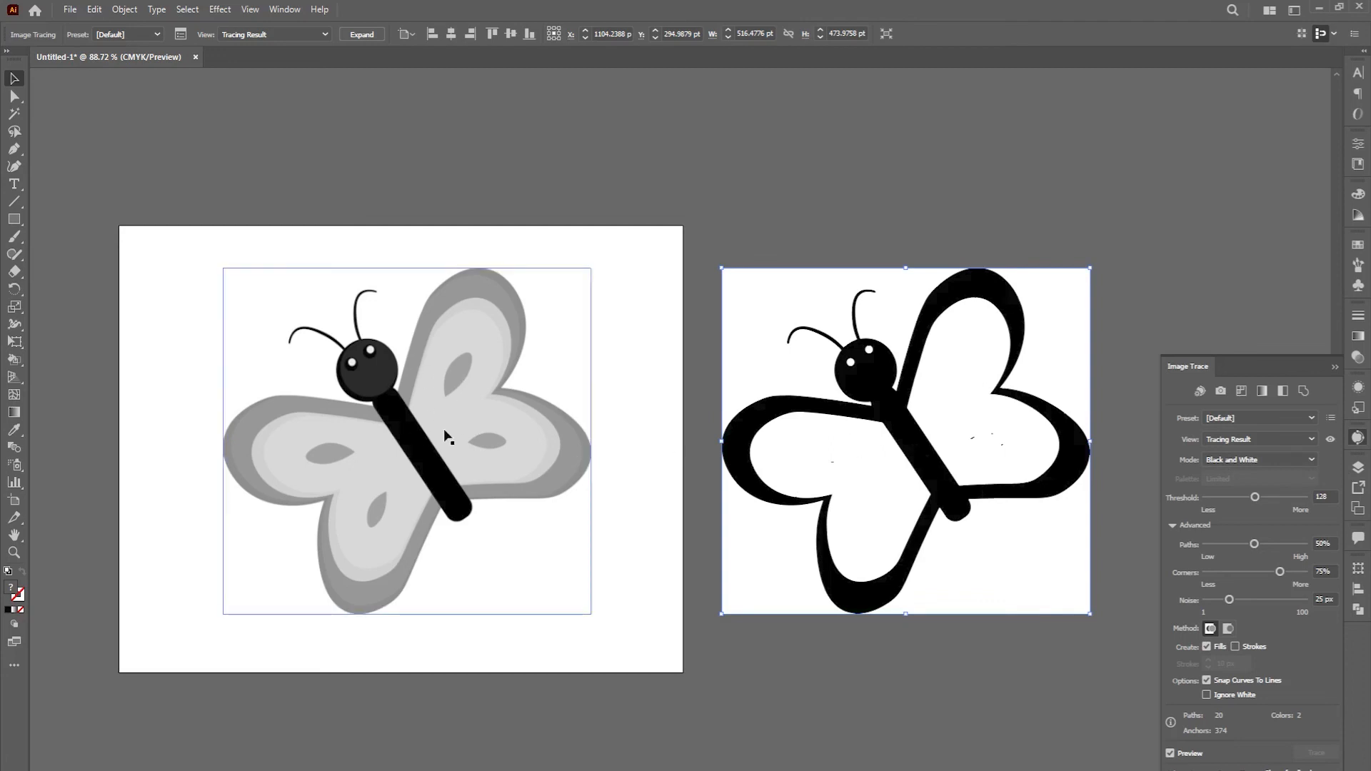
- Select the original gray butterfly on the artboard and trace it in Grayscale mode
{"action": "left_click", "coordinate": [458, 405]}
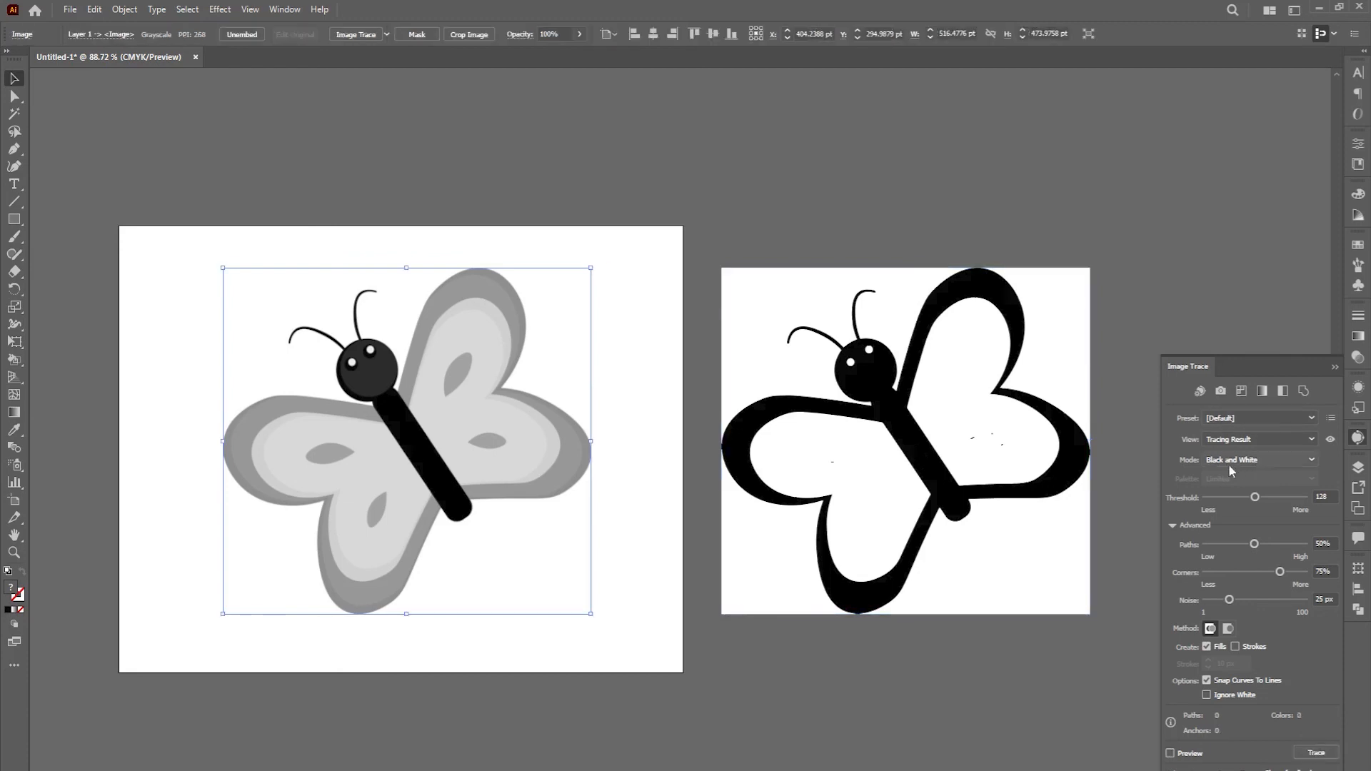
{"action": "left_click", "coordinate": [1269, 460]}
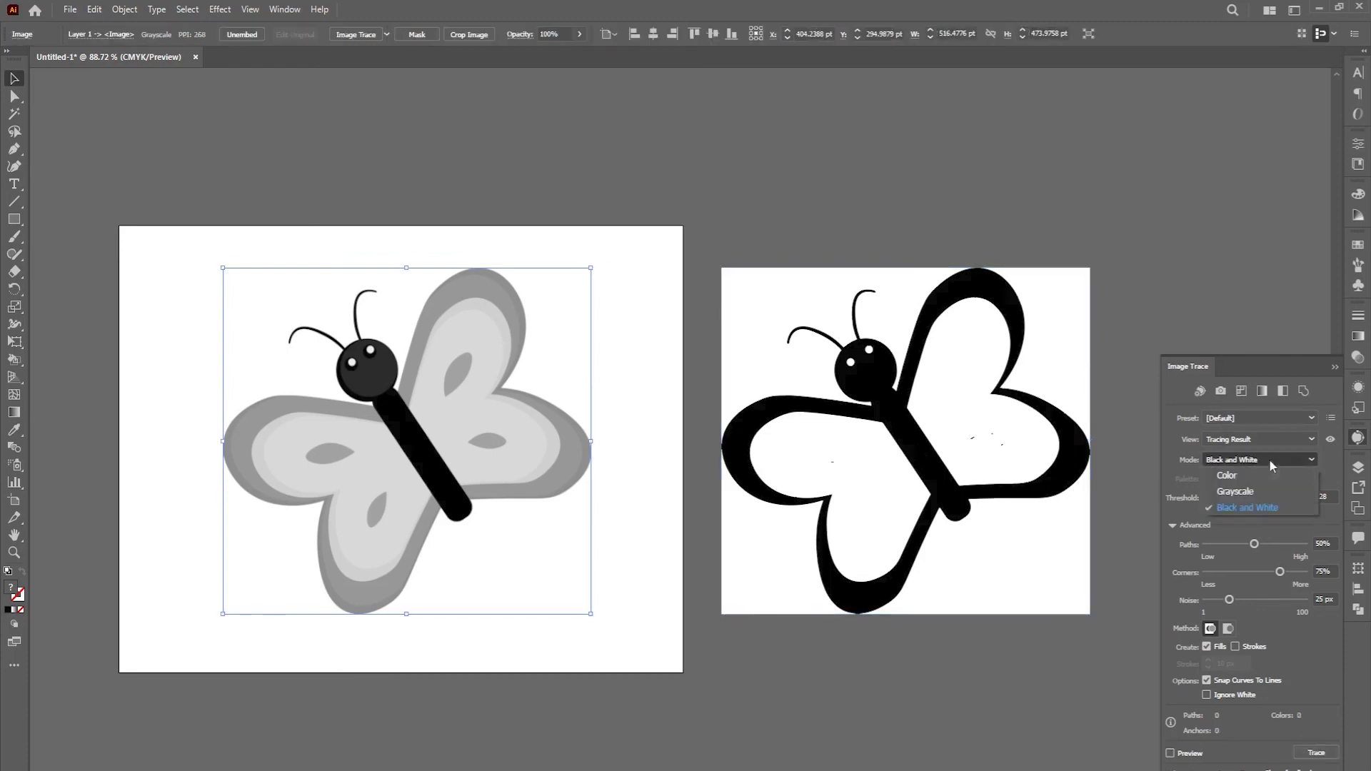
{"action": "left_click", "coordinate": [1246, 493]}
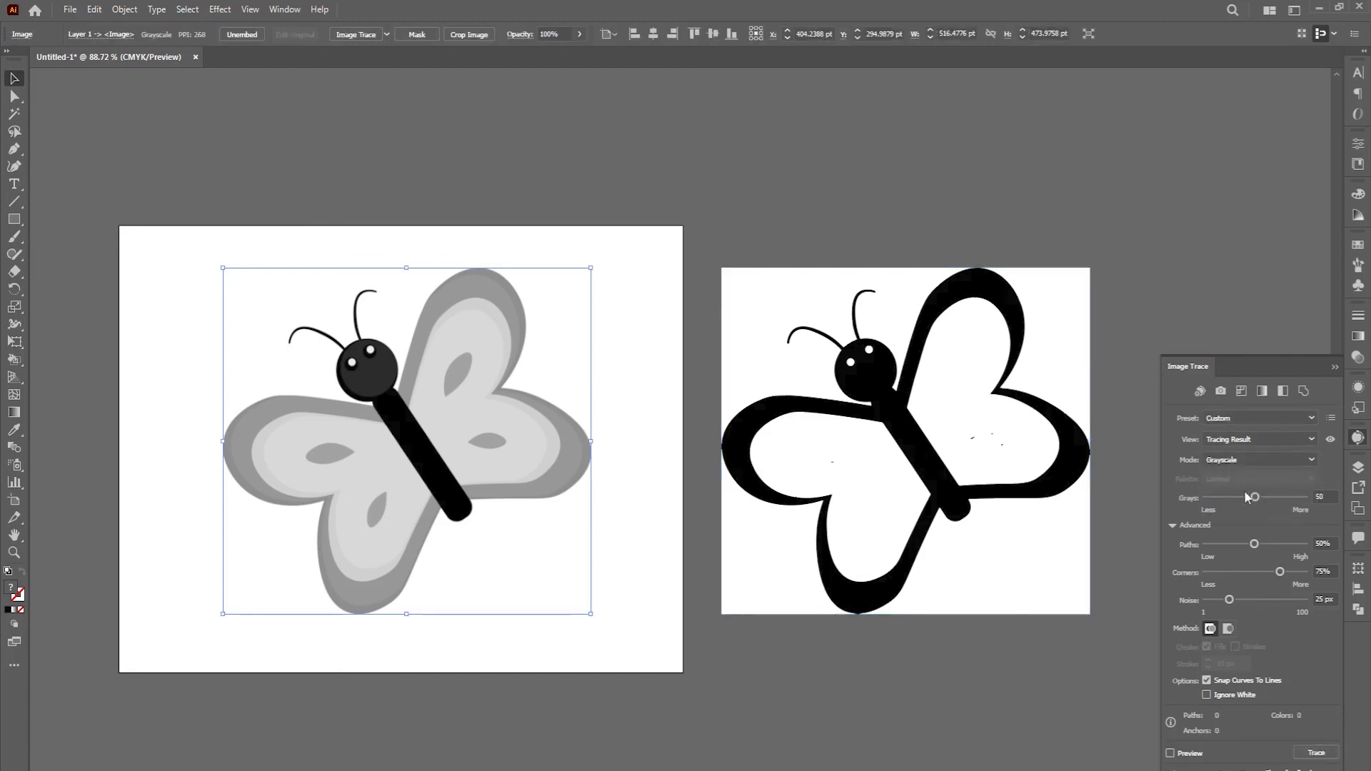
{"action": "left_click", "coordinate": [1317, 754]}
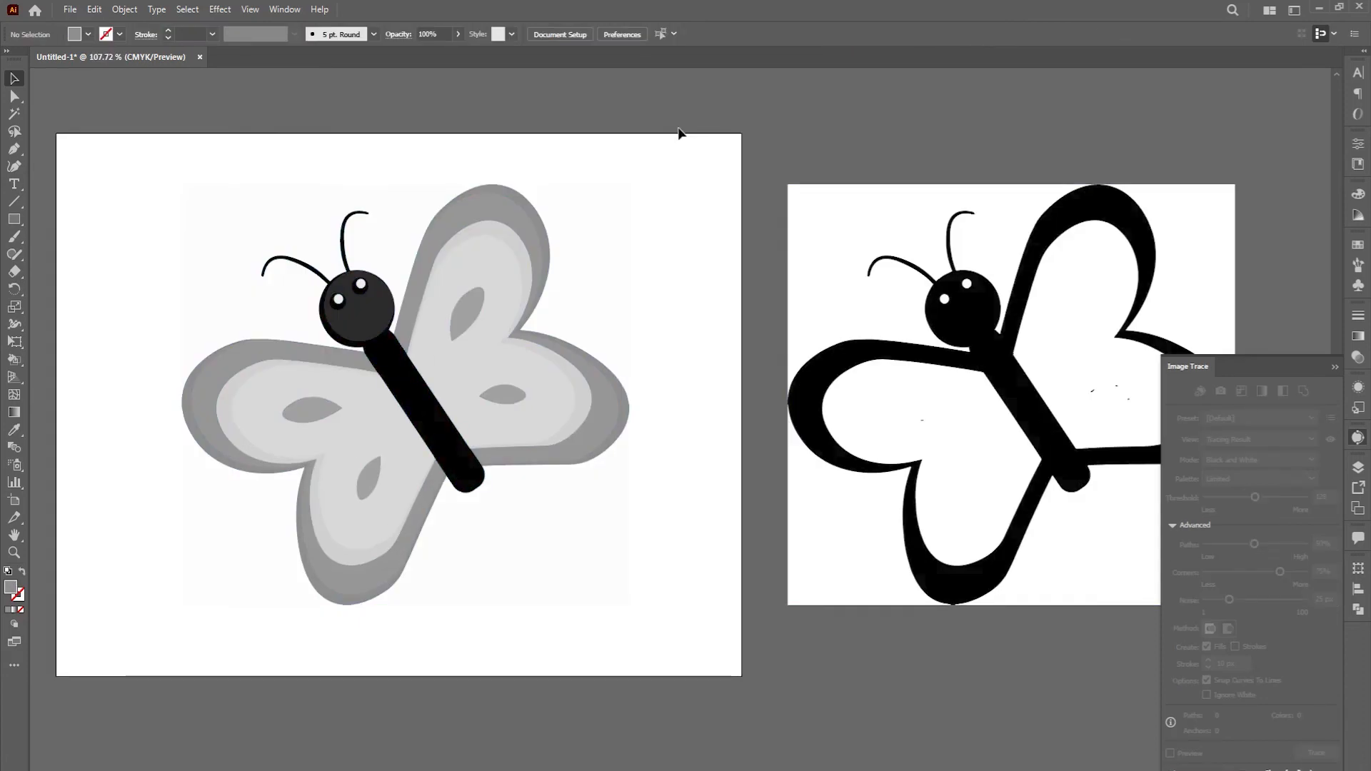
- Inspect the expanded gray butterfly's paths and move individual shapes out of its upper wing to check that they are separate
{"action": "left_click_drag", "start_coordinate": [682, 114], "coordinate": [192, 574]}
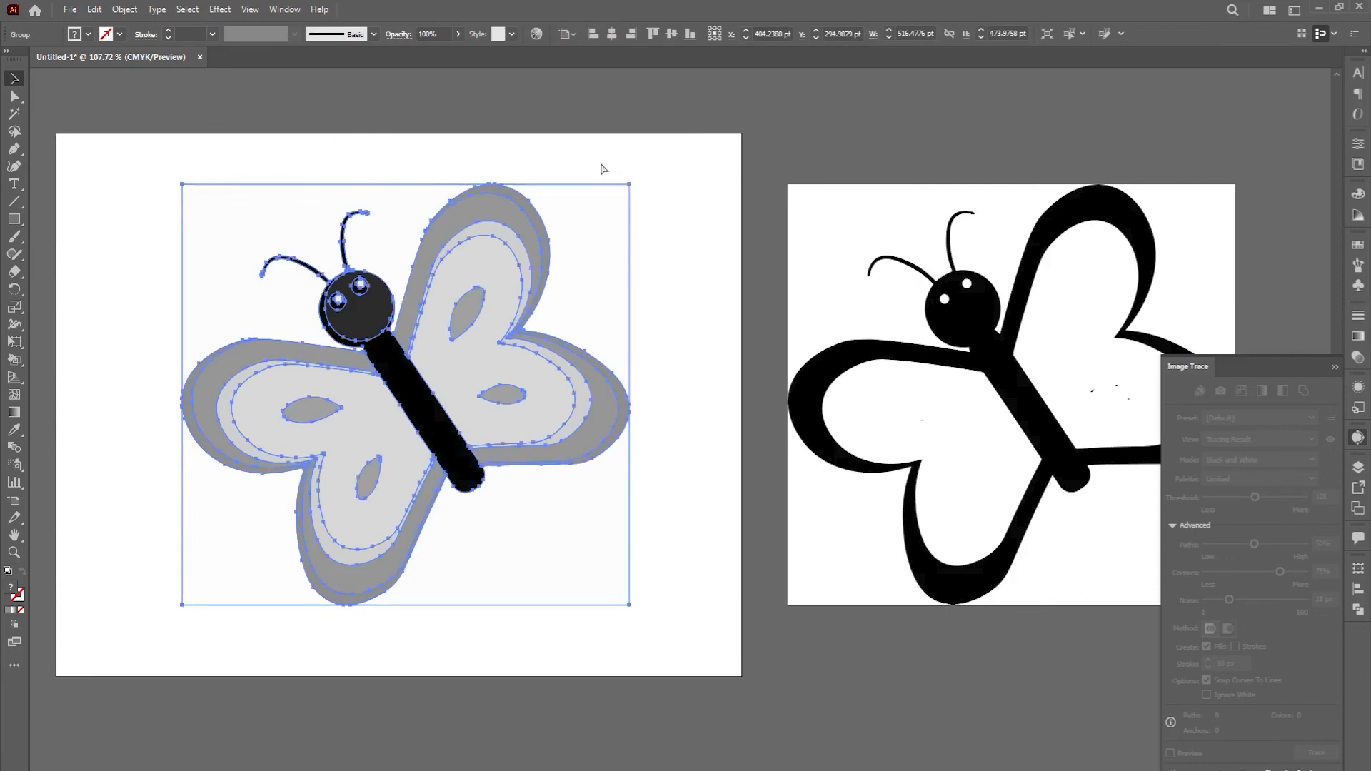
{"action": "left_click", "coordinate": [607, 157]}
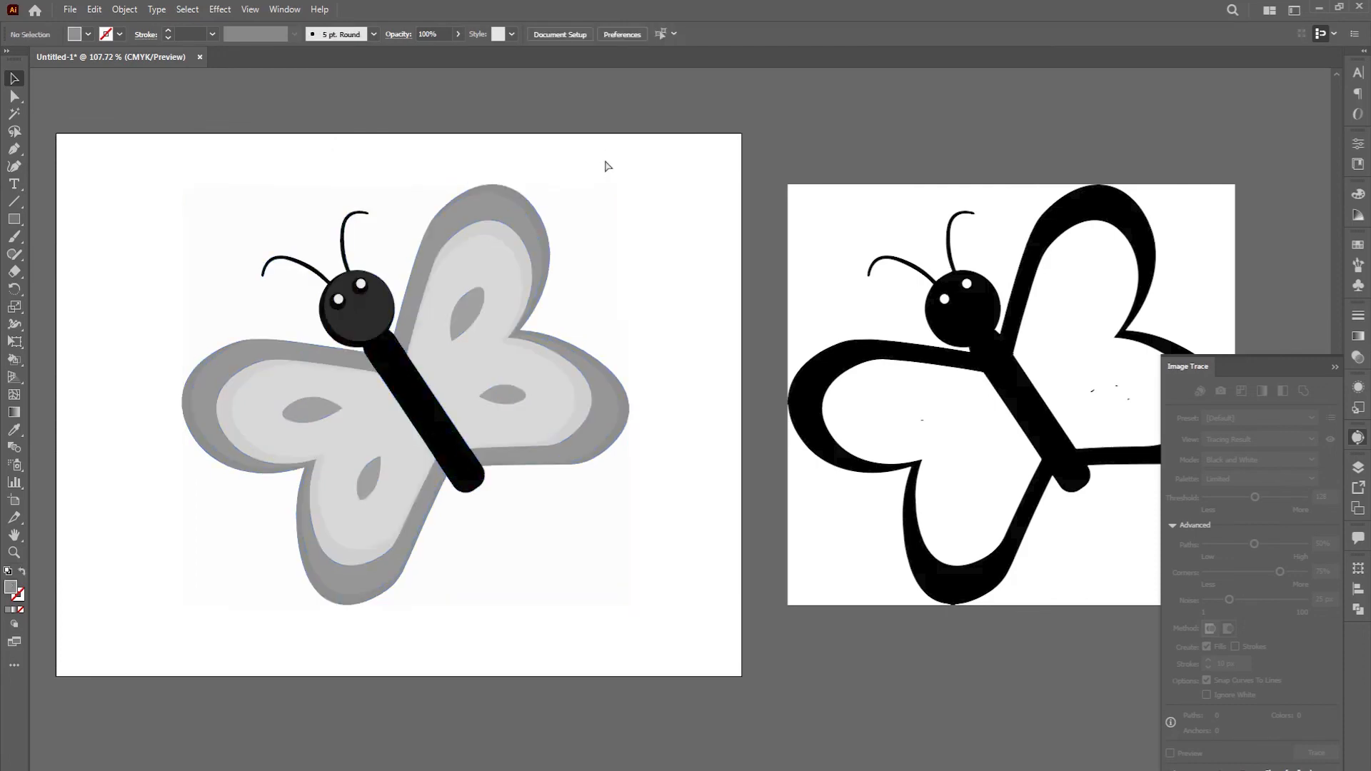
{"action": "left_click", "coordinate": [531, 207]}
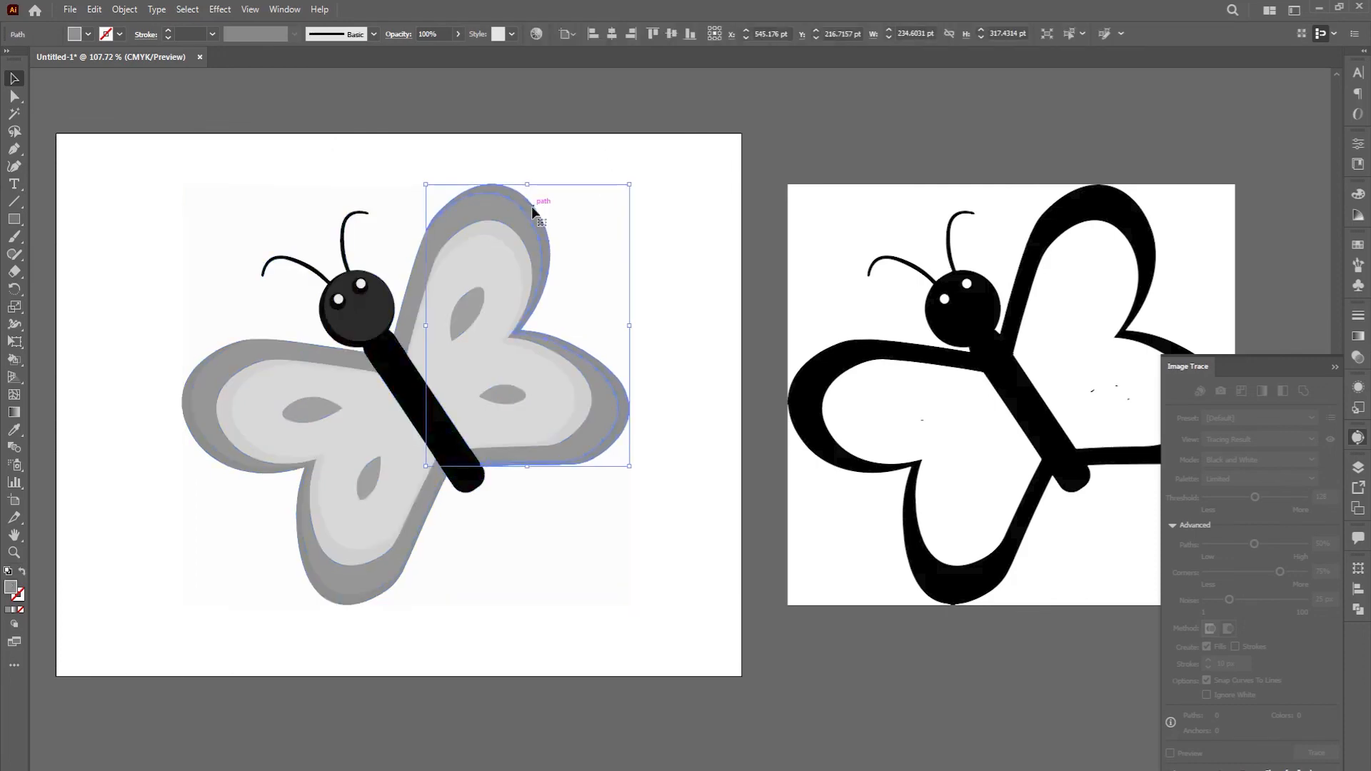
{"action": "left_click_drag", "start_coordinate": [531, 206], "coordinate": [711, 161]}
{"action": "left_click_drag", "start_coordinate": [516, 227], "coordinate": [582, 263]}
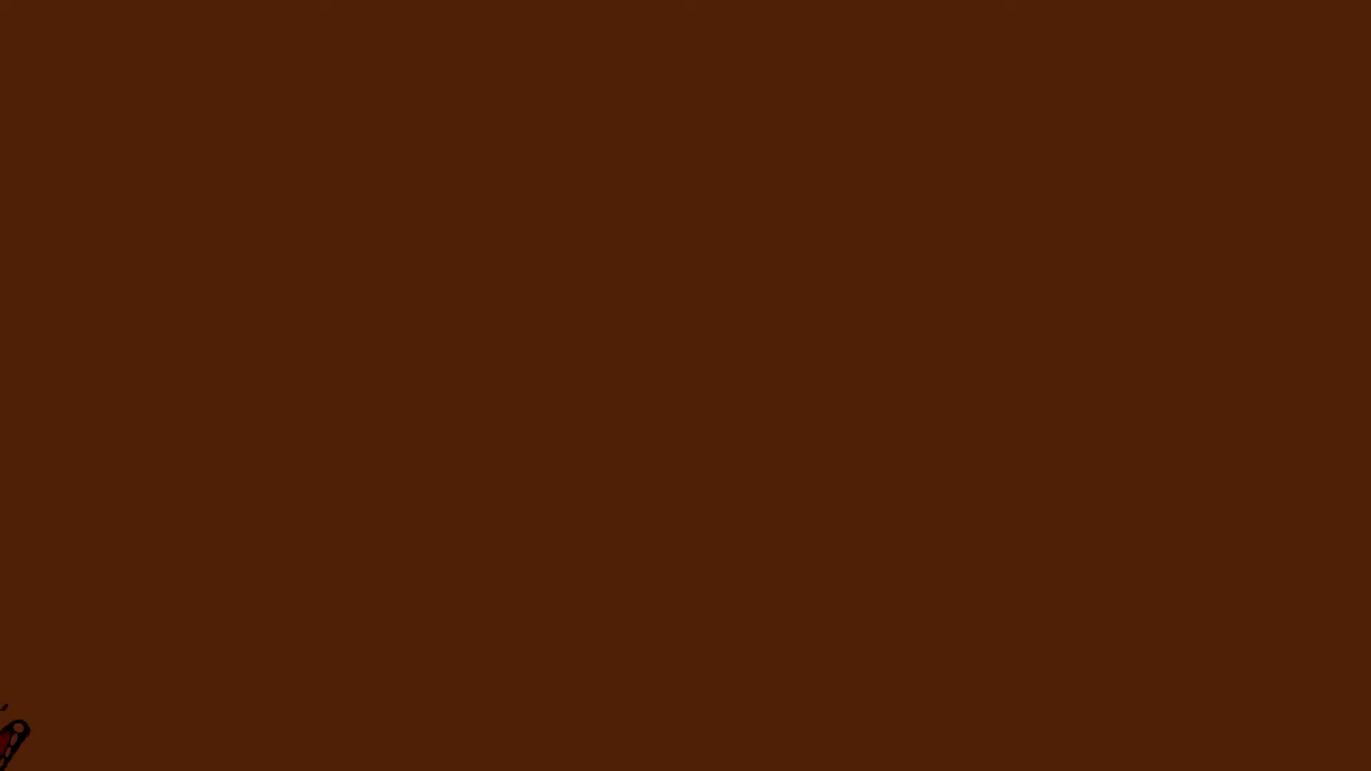